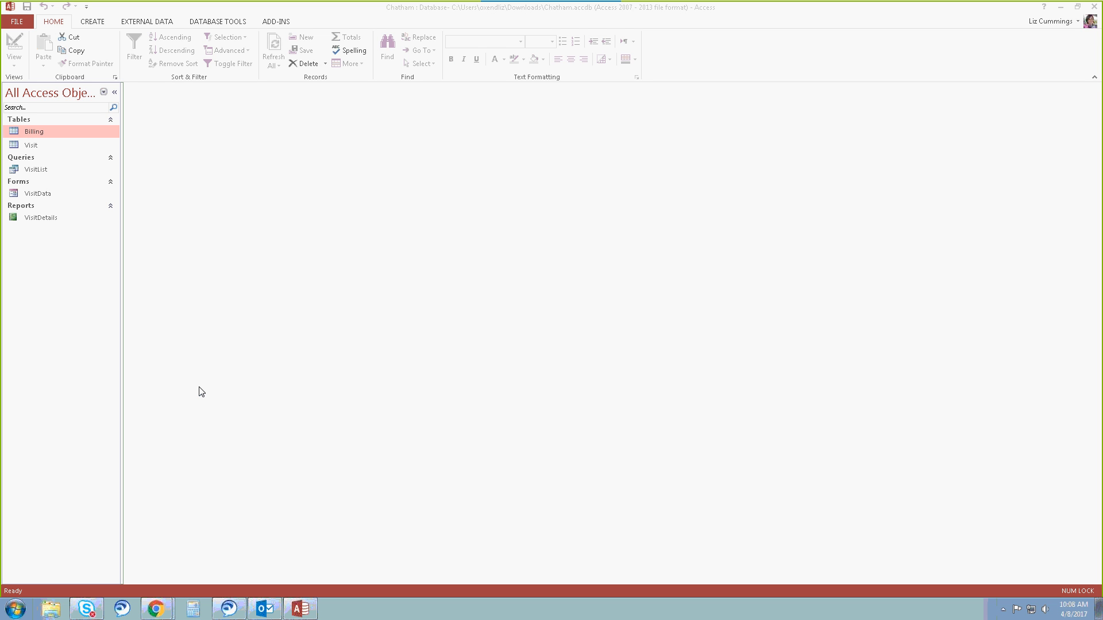
# Open the Billing table and begin its first record with invoice number 35801 and visit ID 1527.
pyautogui.doubleClick(63, 132)
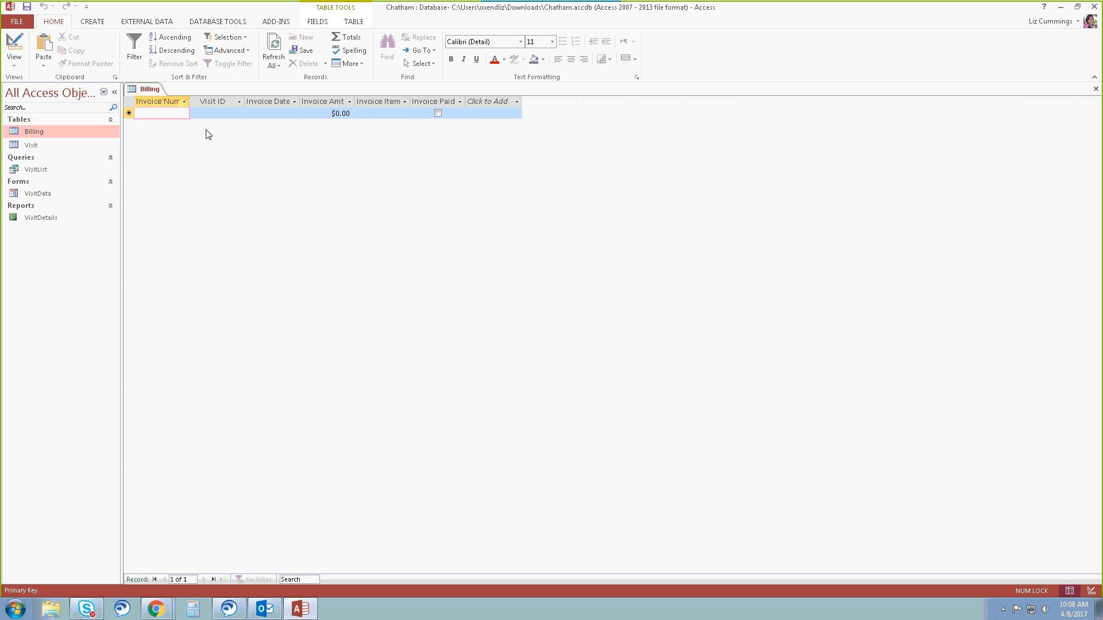
pyautogui.click(115, 92)
pyautogui.click(152, 115)
pyautogui.write('35801')
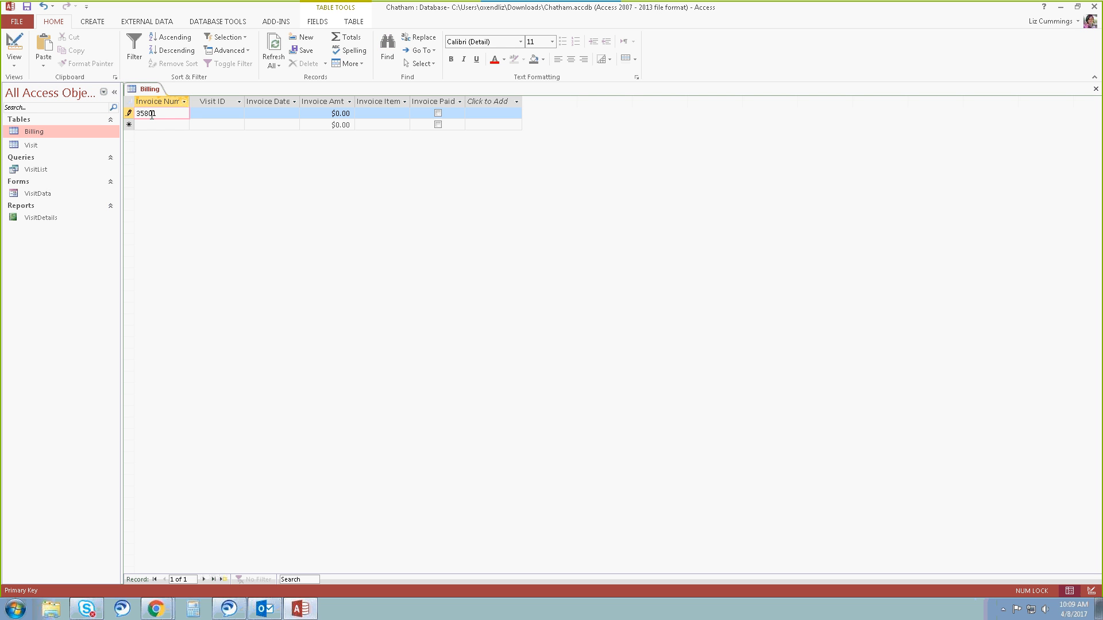
pyautogui.press('Tab')
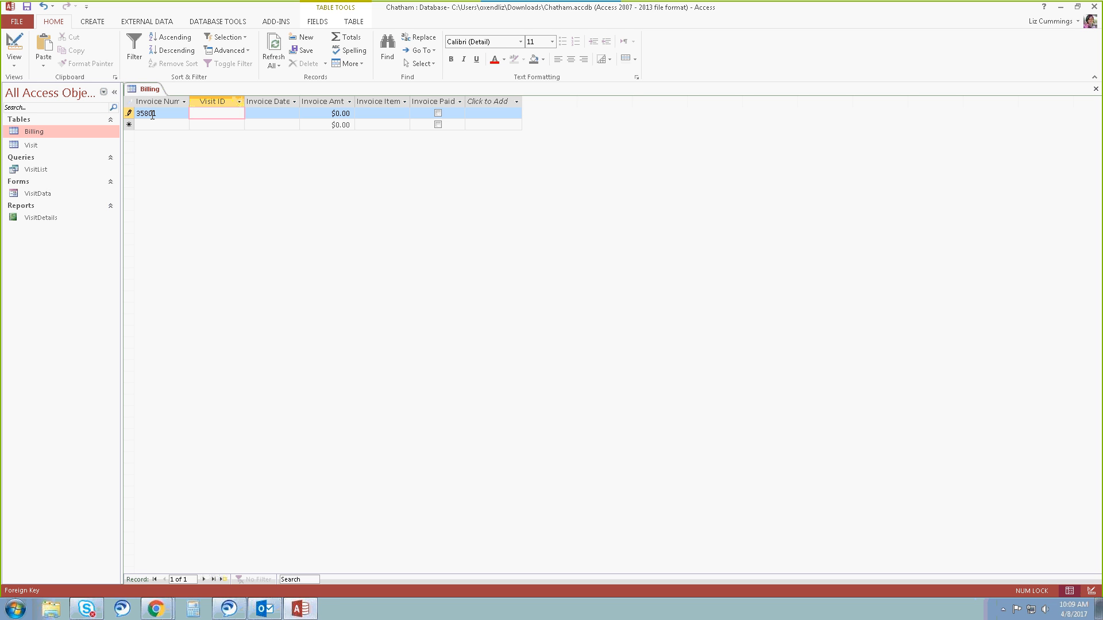
pyautogui.write('1527')
pyautogui.press('Tab')
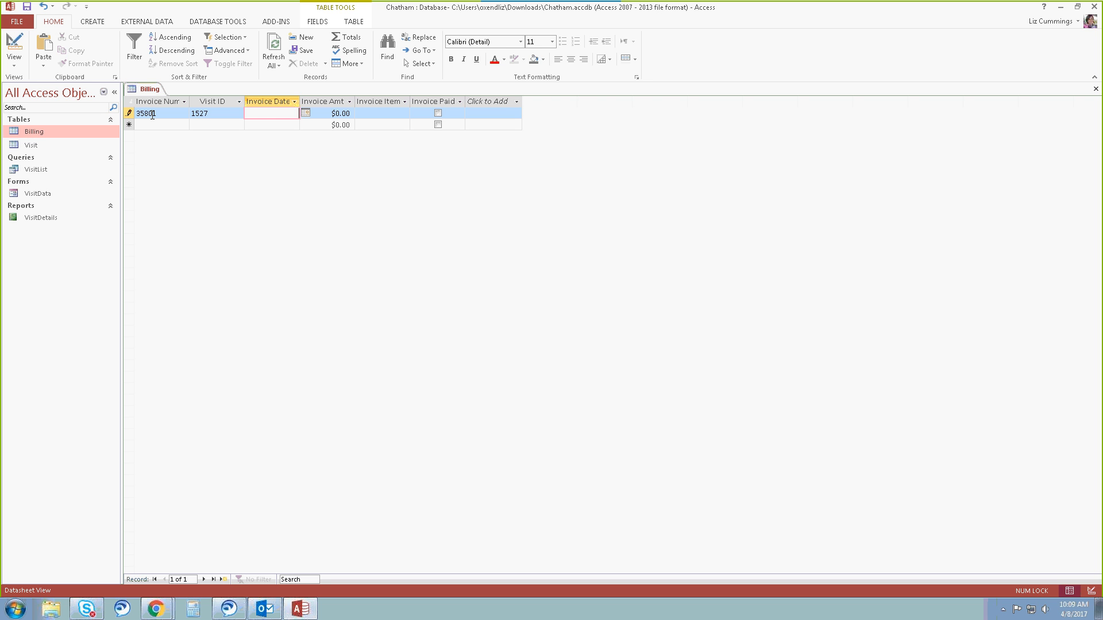
# Complete invoice 35801 with date 11/10/2015, amount 100 and item "Office visit", and mark it as paid.
pyautogui.write('11/10/15')
pyautogui.press('Tab')
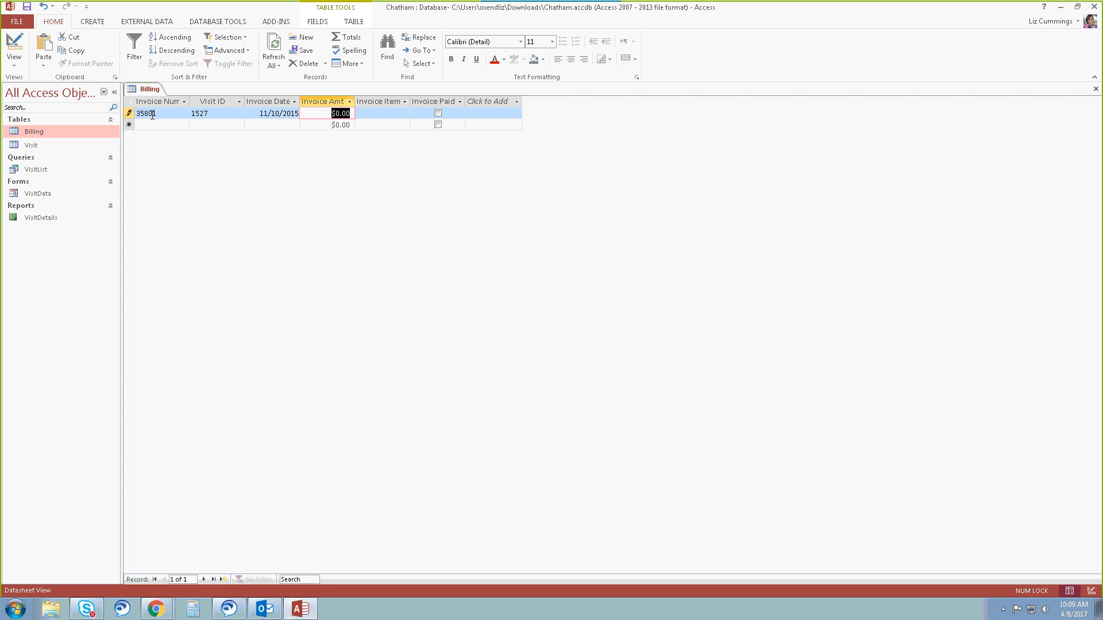
pyautogui.write('100')
pyautogui.press('Tab')
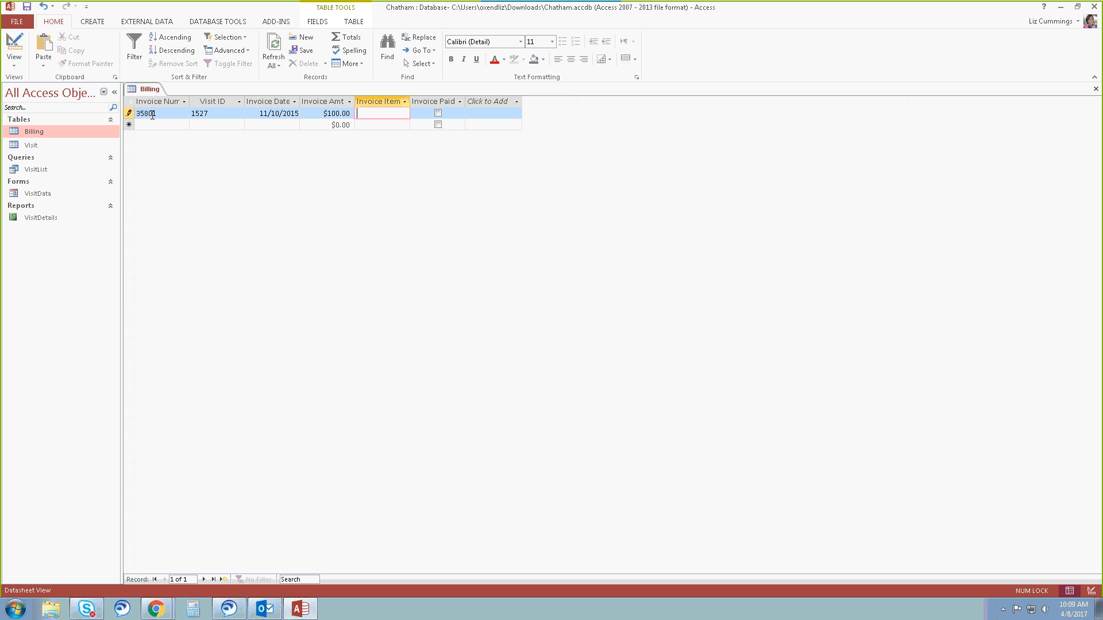
pyautogui.write('Office')
pyautogui.write('visit')
pyautogui.press('Tab')
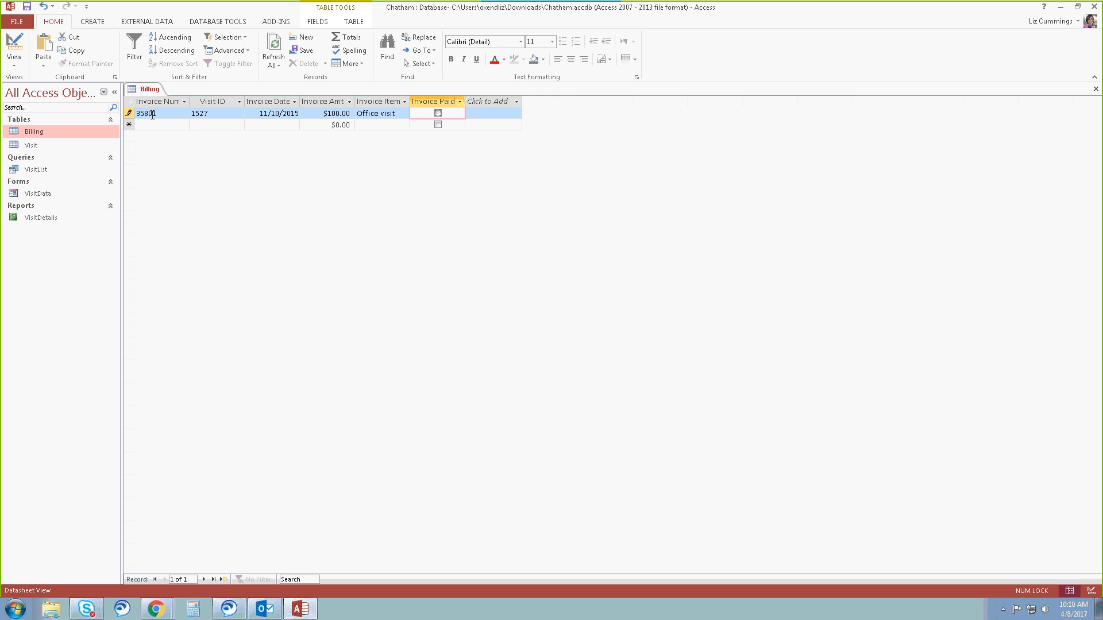
pyautogui.press('space')
pyautogui.press('Tab')
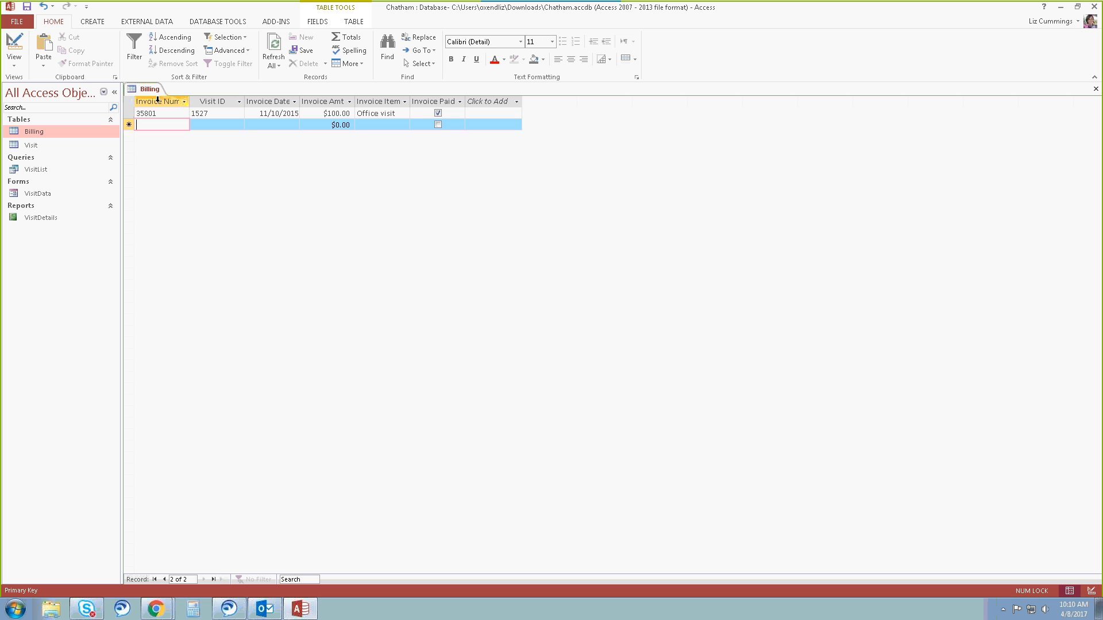
# Begin the second Billing record with invoice number 25818, visit ID 1536 and invoice date 11/18/2015.
pyautogui.write('25818')
pyautogui.press('Tab')
pyautogui.write('1536')
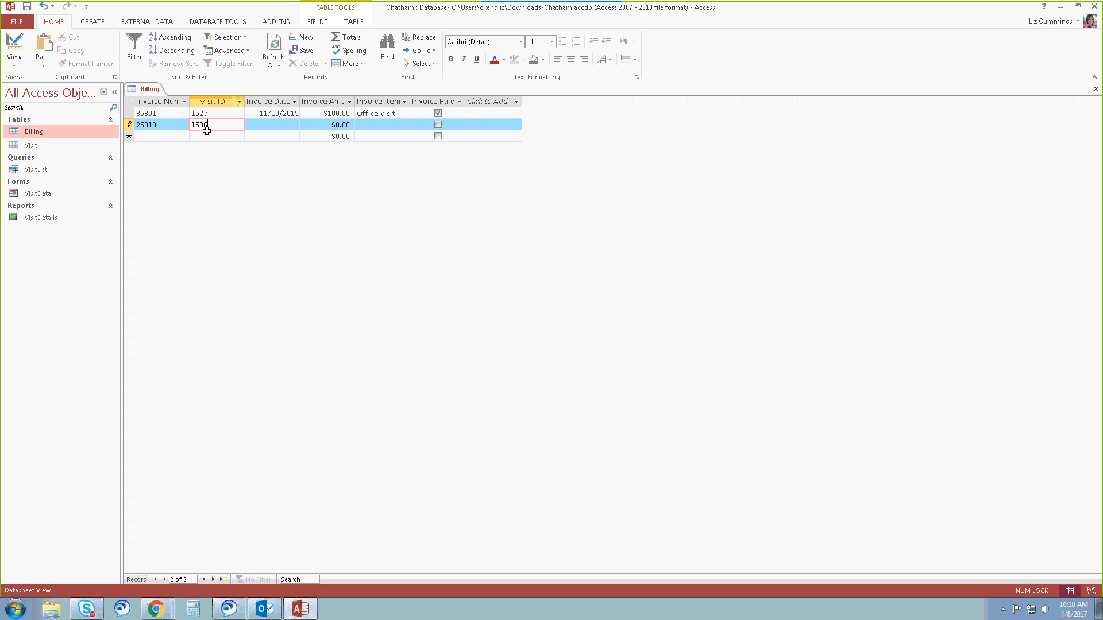
pyautogui.press('Tab')
pyautogui.write('1')
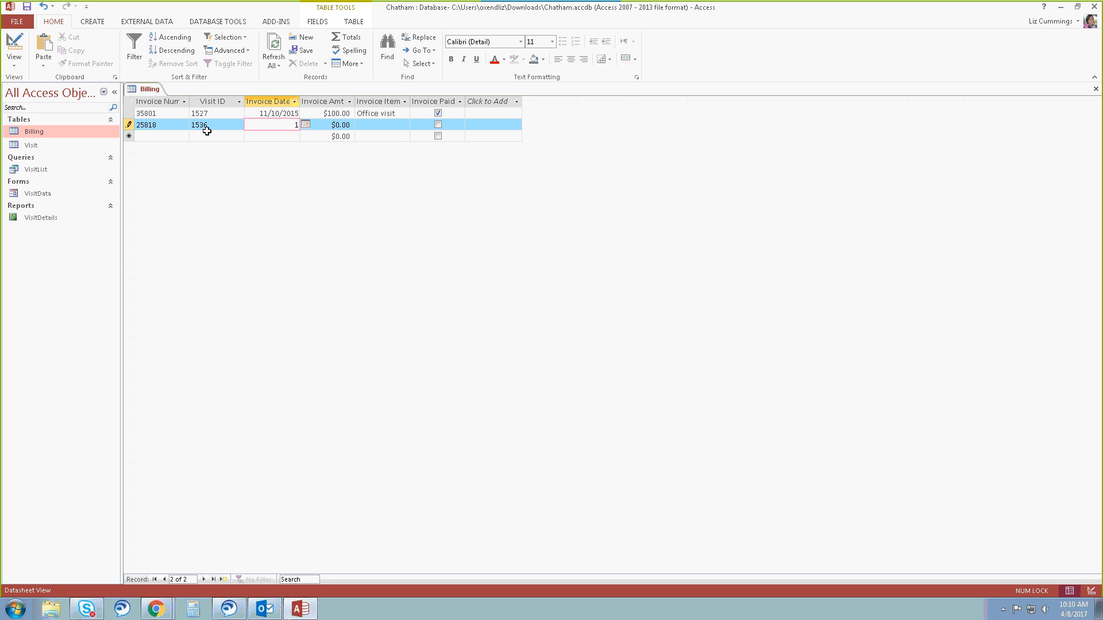
pyautogui.write('1/')
pyautogui.write('18/')
pyautogui.write('2015')
pyautogui.press('Tab')
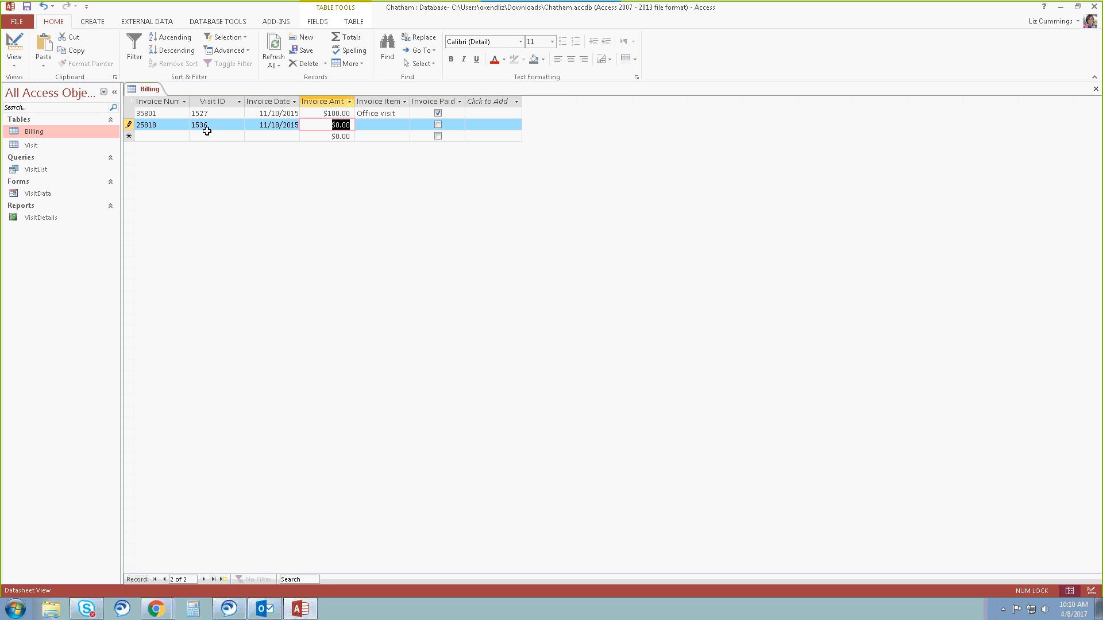
# Complete the second record with amount 100 and item "Office visit", and mark it as paid.
pyautogui.write('100')
pyautogui.press('Tab')
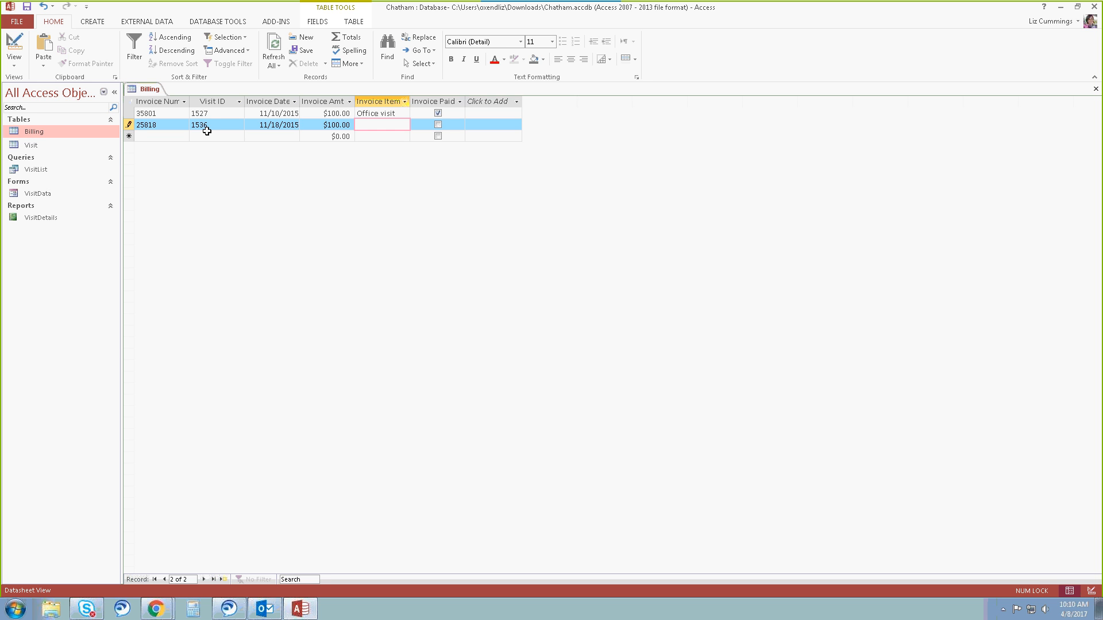
pyautogui.write('Office visis')
pyautogui.press('BackSpace')
pyautogui.write('t')
pyautogui.press('Tab')
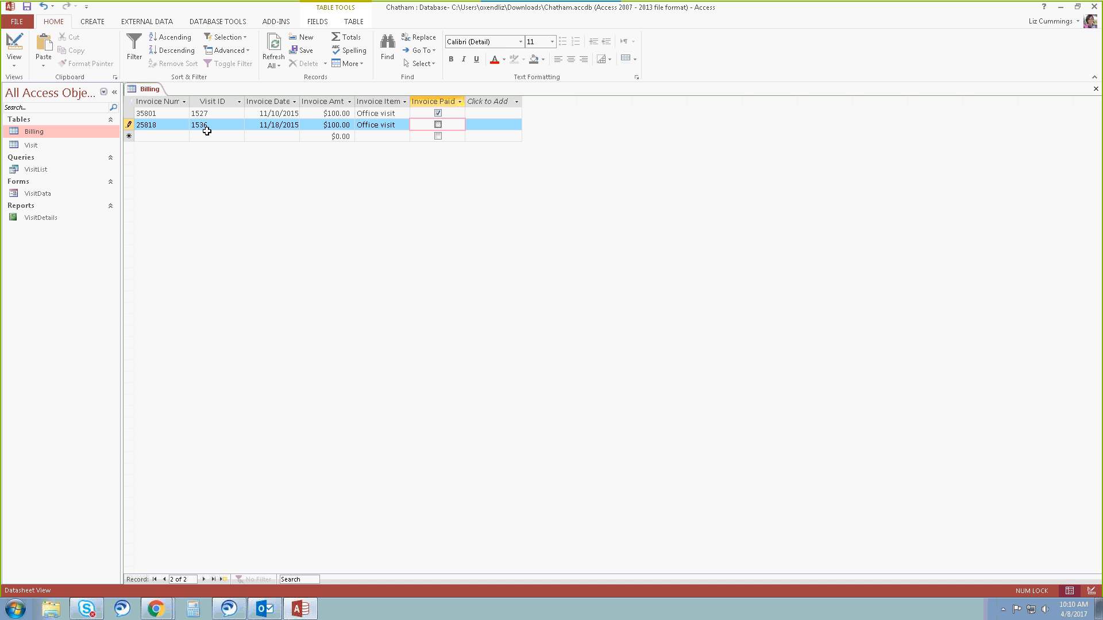
pyautogui.press('space')
pyautogui.press('Tab')
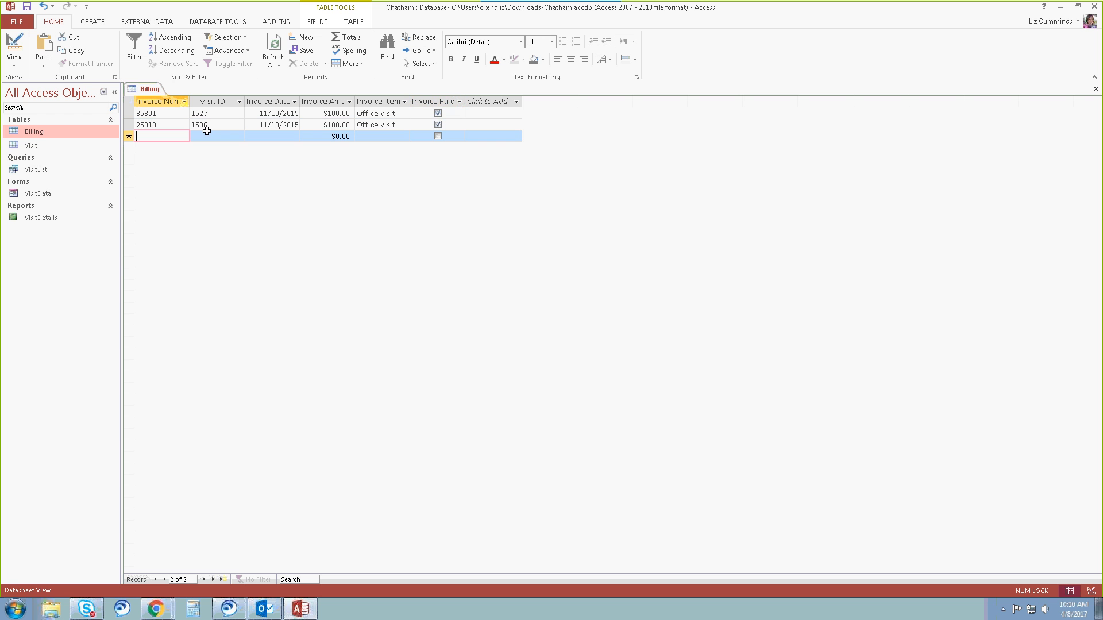
# Begin the third Billing record with invoice number 25885, visit ID 1570 and invoice date 1/12/2016.
pyautogui.write('25885')
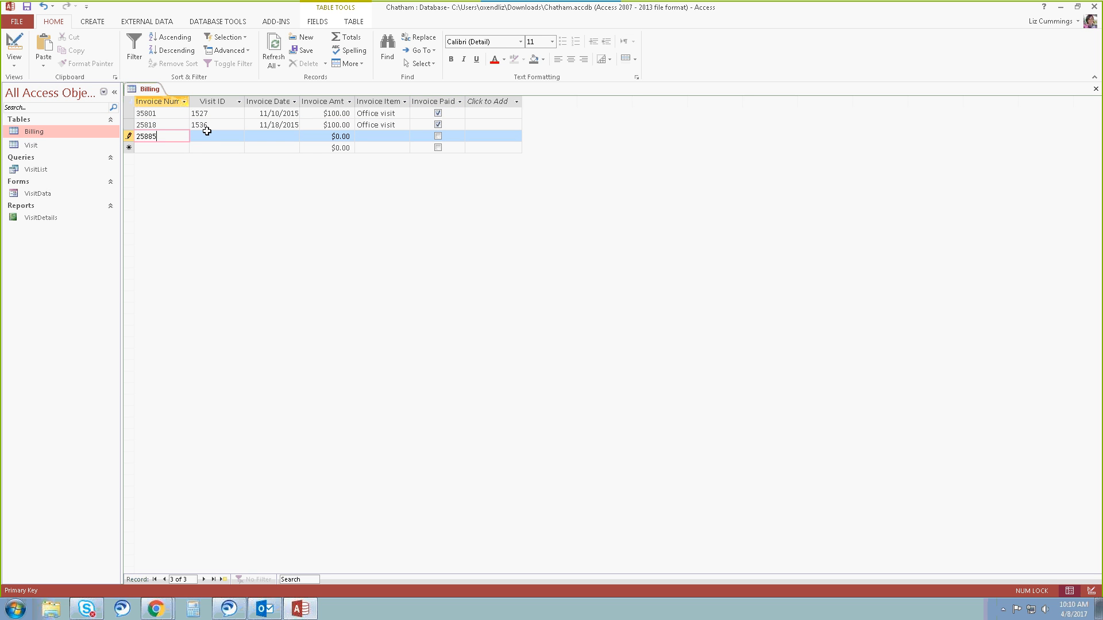
pyautogui.press('Tab')
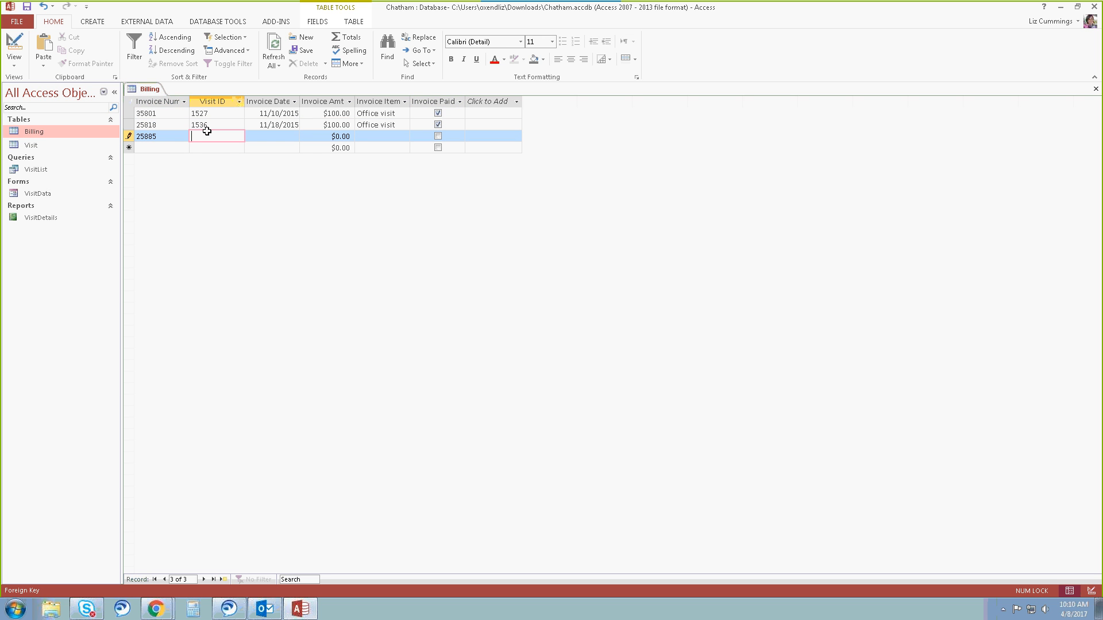
pyautogui.write('1570')
pyautogui.press('Tab')
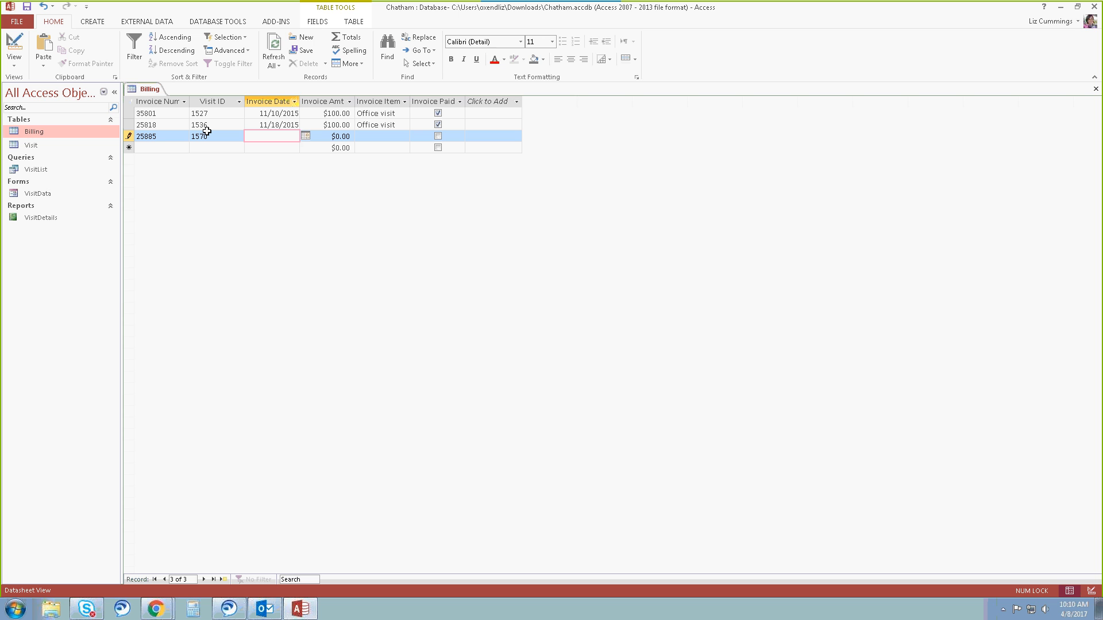
pyautogui.write('01/125')
pyautogui.press('BackSpace')
pyautogui.write('/2016')
pyautogui.press('Tab')
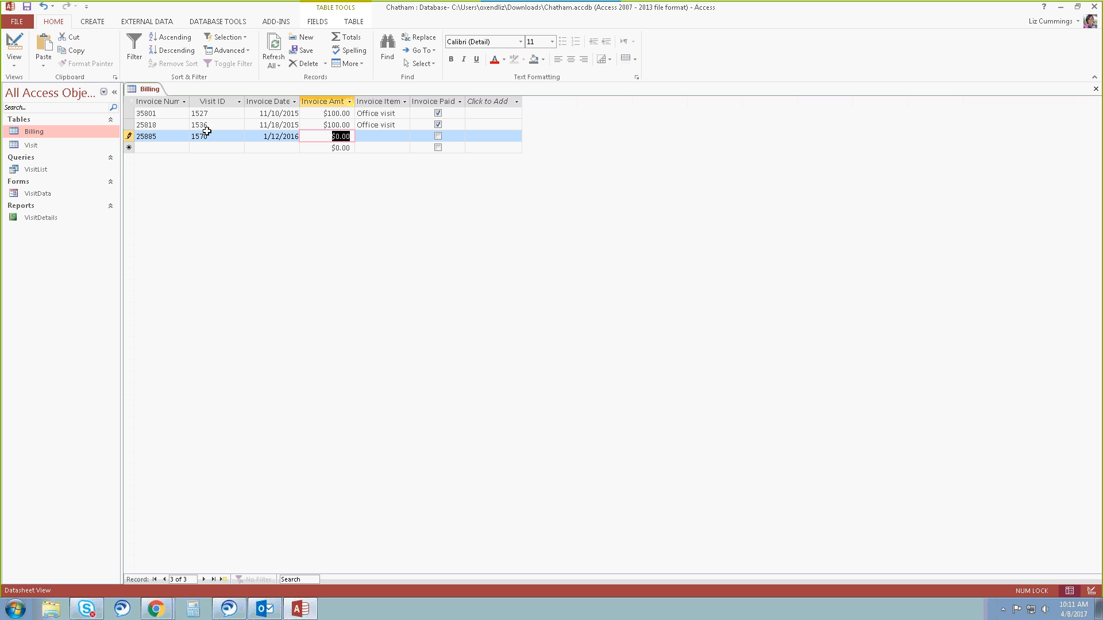
# Complete the third record with amount 85 and item "Pharmacy", leaving it unpaid.
pyautogui.write('5')
pyautogui.press('Tab')
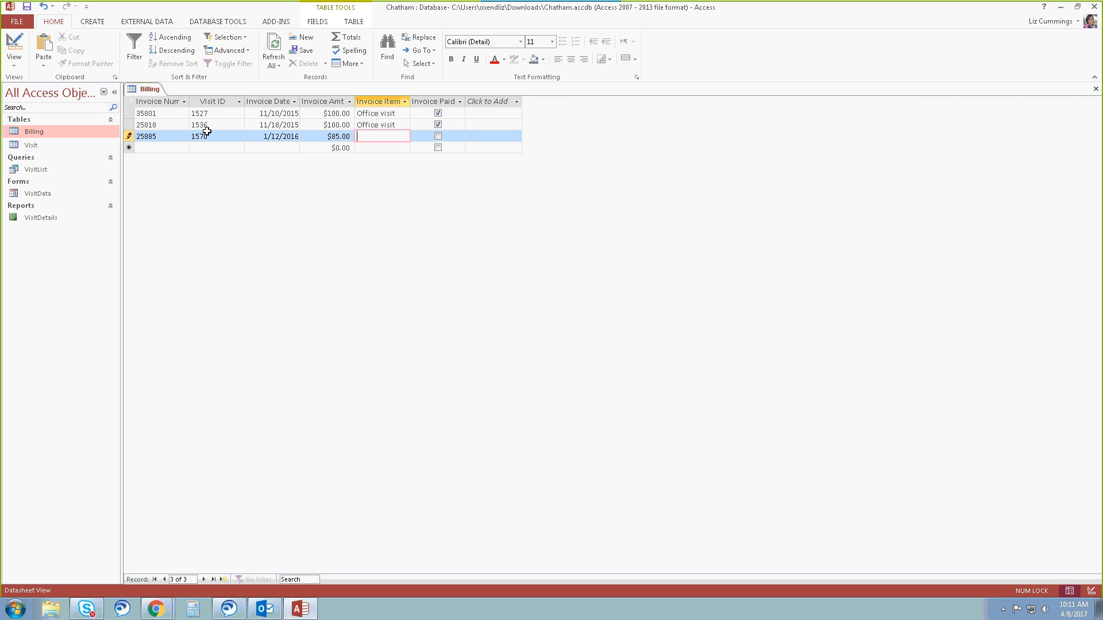
pyautogui.write('Pharmacy')
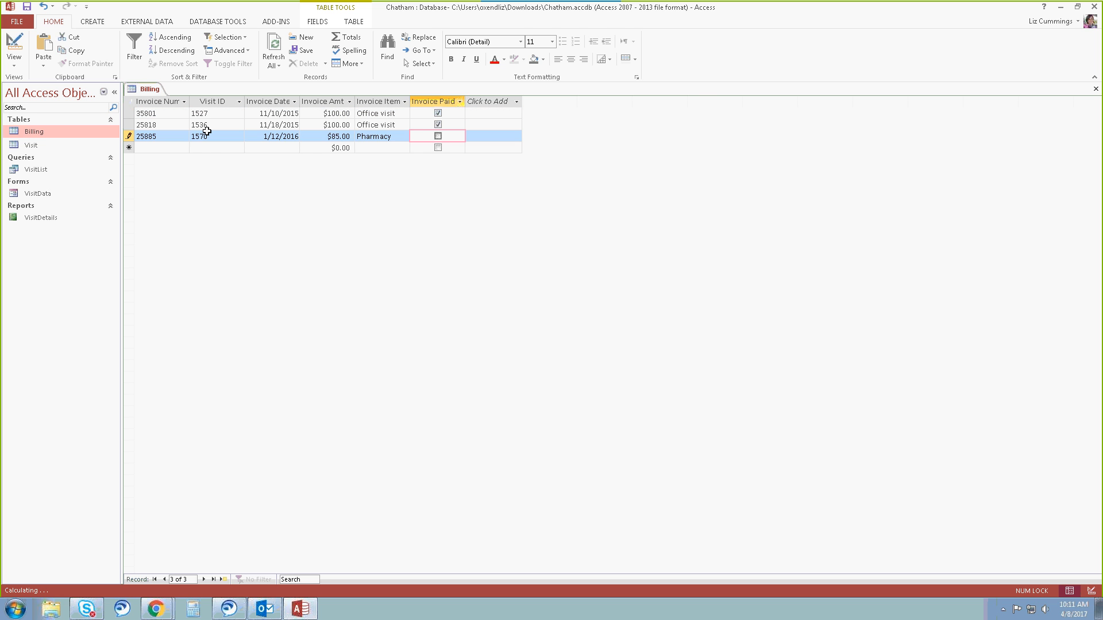
pyautogui.press('Tab')
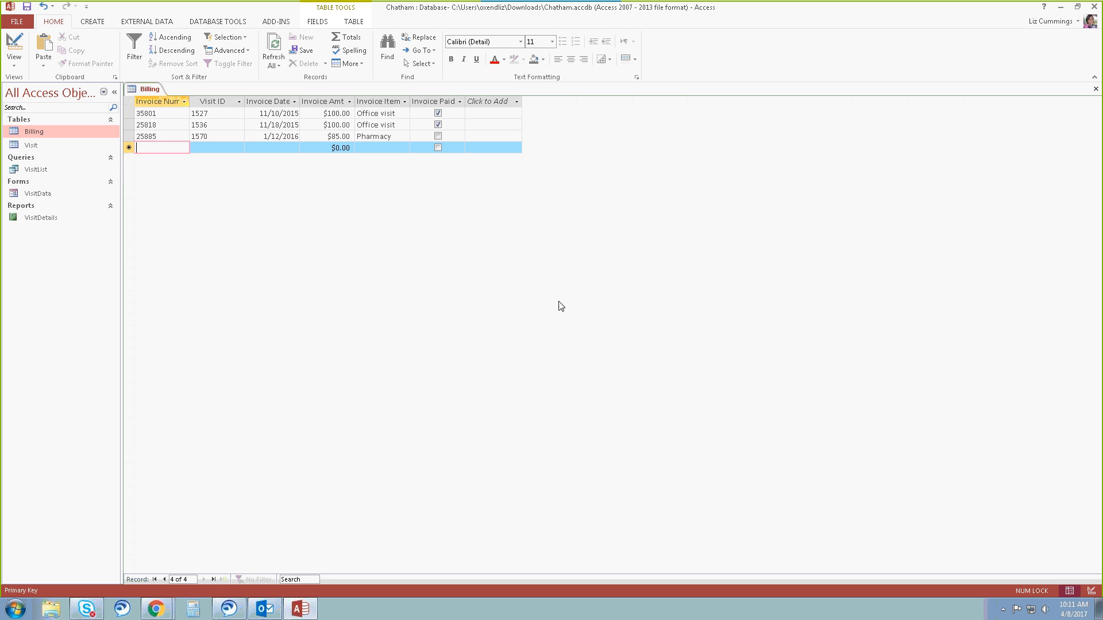
# Correct the invoice numbers of the second and third records to 35818 and 35885.
pyautogui.click(156, 127)
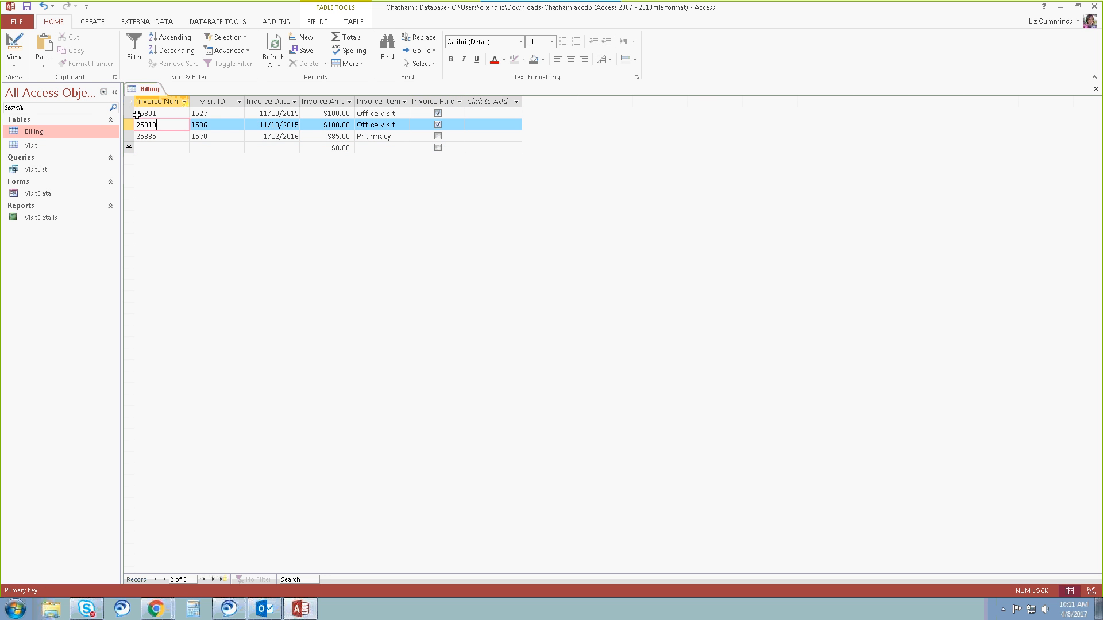
pyautogui.click(138, 125)
pyautogui.write('3')
pyautogui.moveTo(141, 137); pyautogui.dragTo(135, 137)
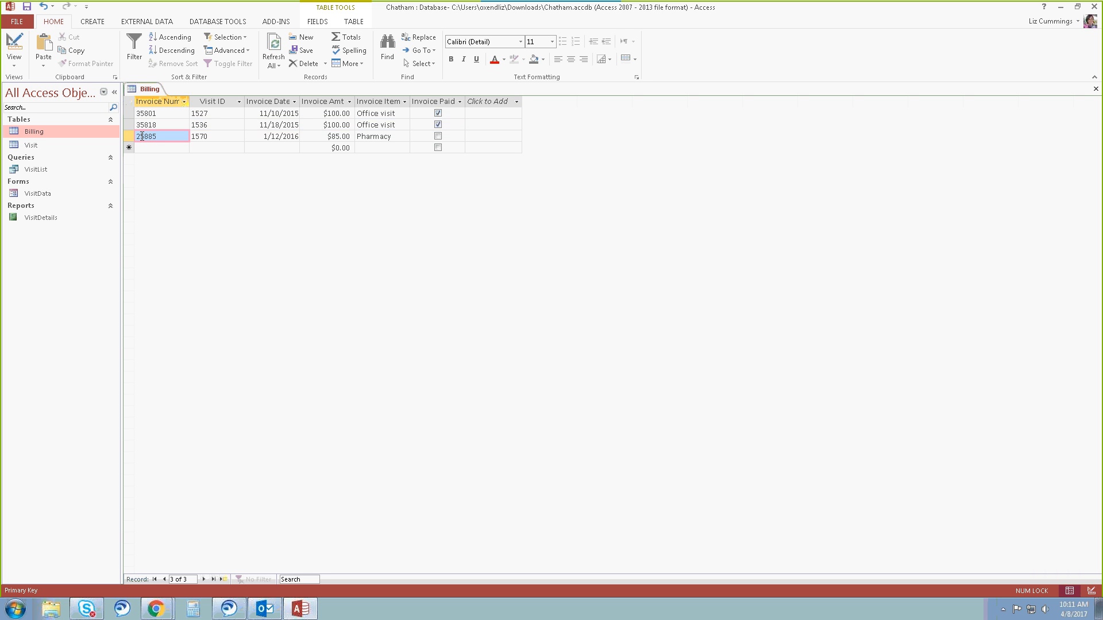
pyautogui.write('3')
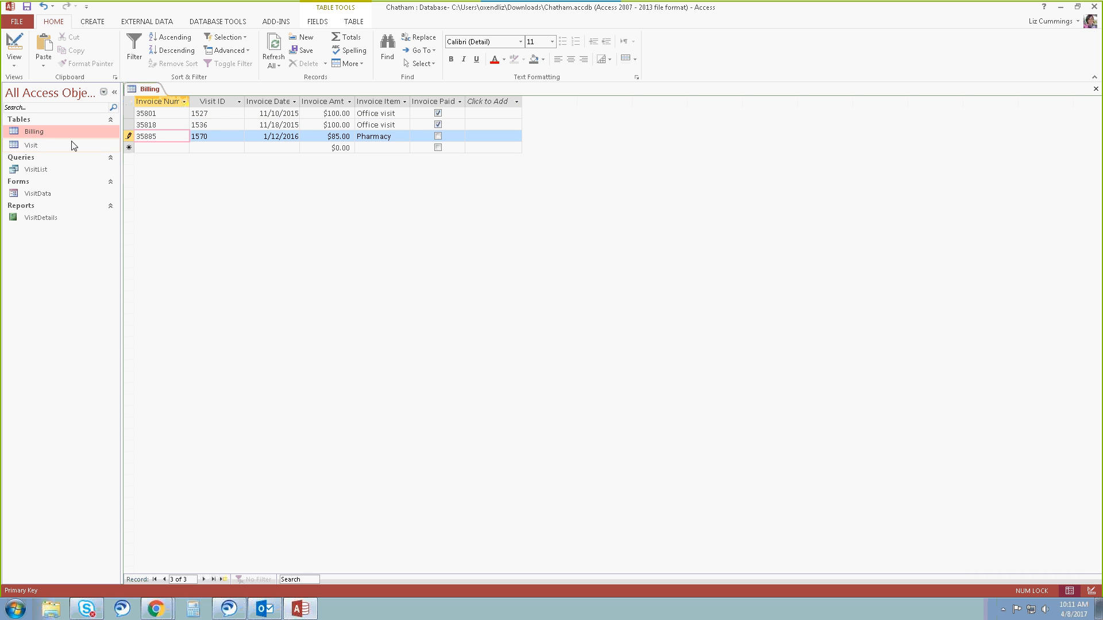
# Begin the fourth Billing record with invoice number 35851, visit ID 1550 and invoice date 12/2/2015.
pyautogui.click(153, 149)
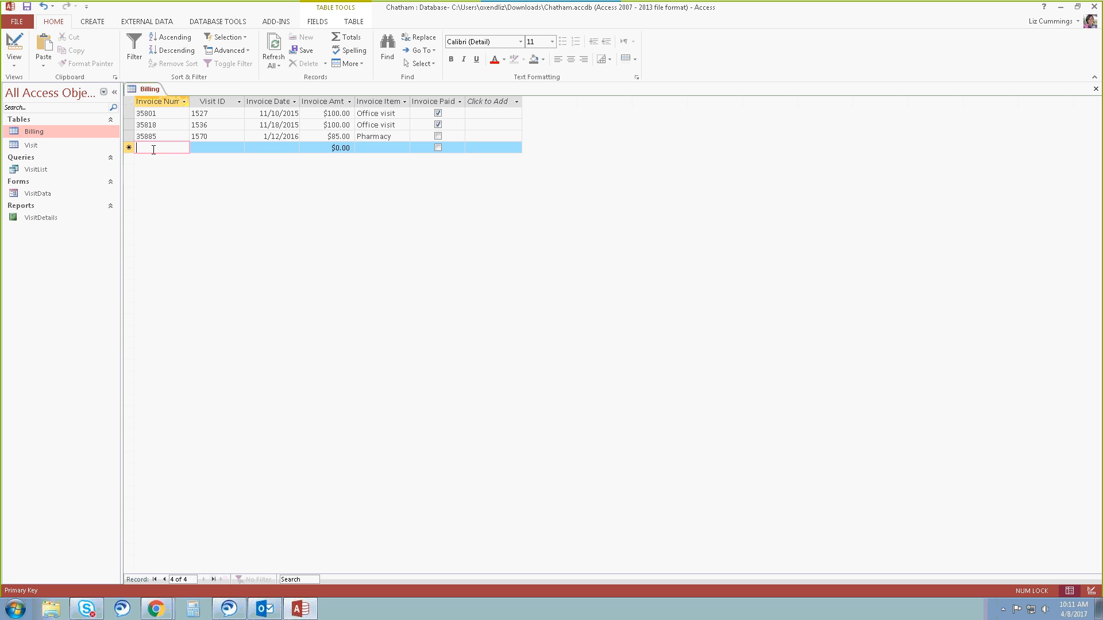
pyautogui.write('35851')
pyautogui.press('Tab')
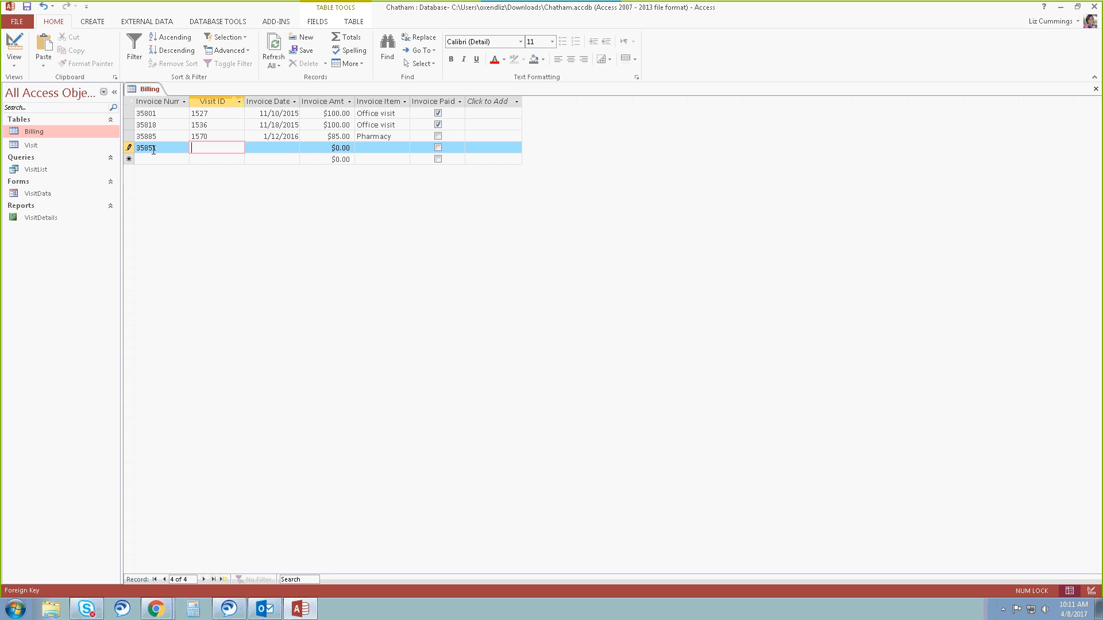
pyautogui.write('1550')
pyautogui.press('Tab')
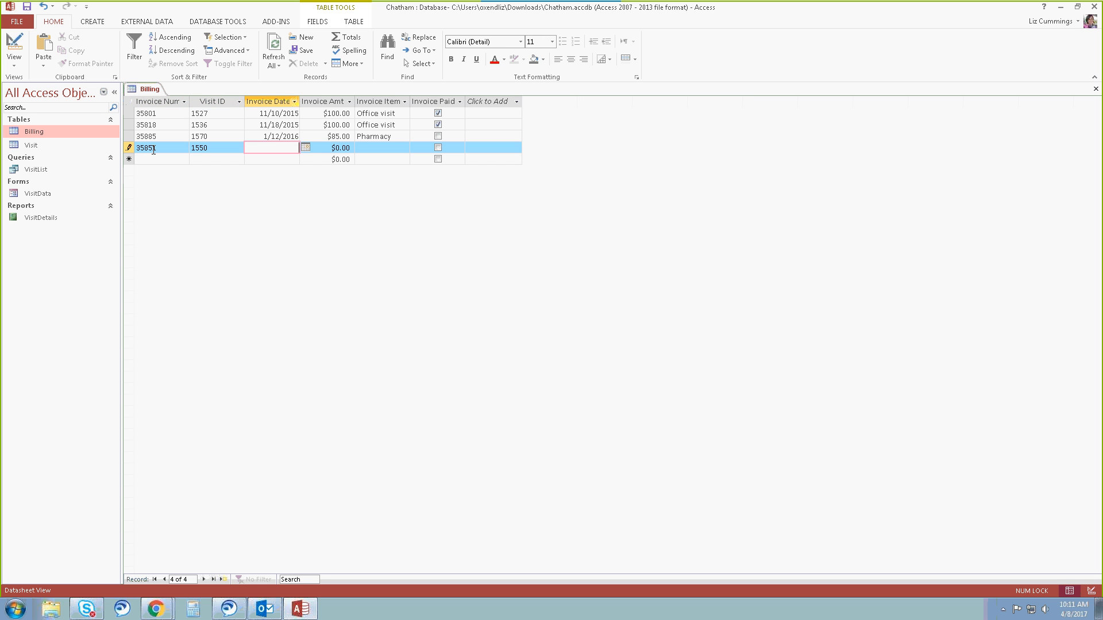
pyautogui.write('12/02/')
pyautogui.write('2015')
pyautogui.press('Tab')
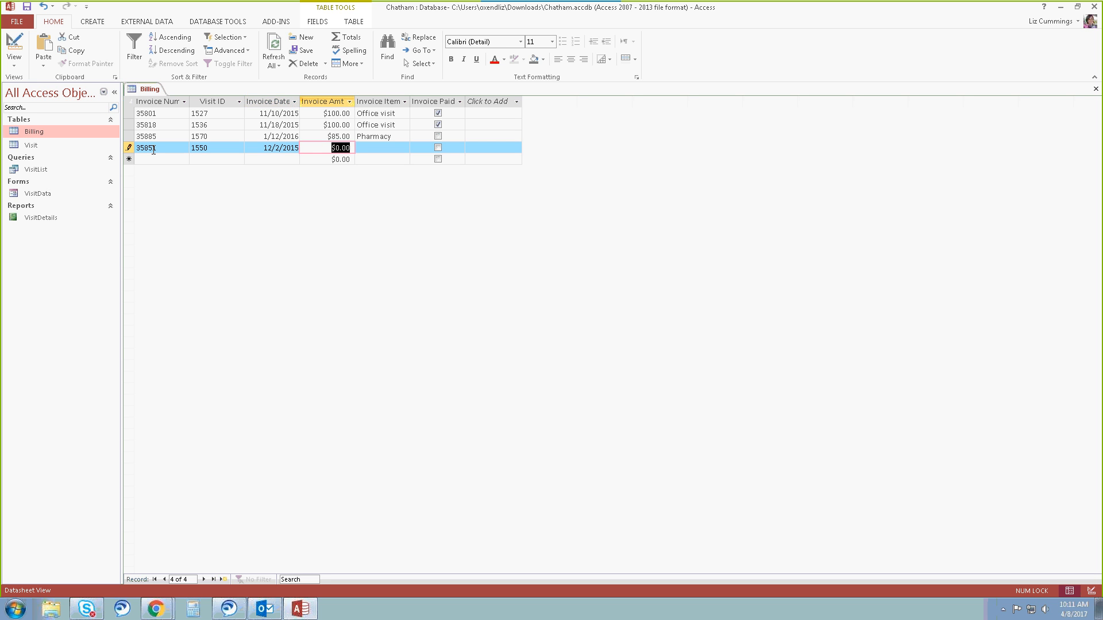
# Complete the fourth record with amount 85 and item "Pharmacy", leaving it unpaid, and close the Billing table.
pyautogui.write('85')
pyautogui.press('Tab')
pyautogui.write('P')
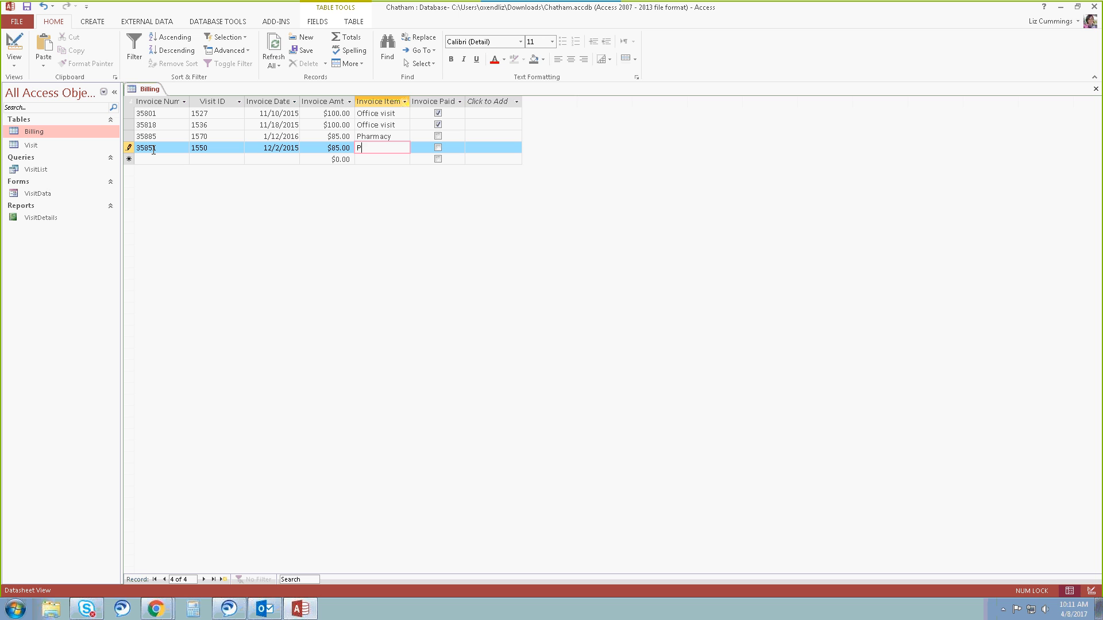
pyautogui.write('harmacy')
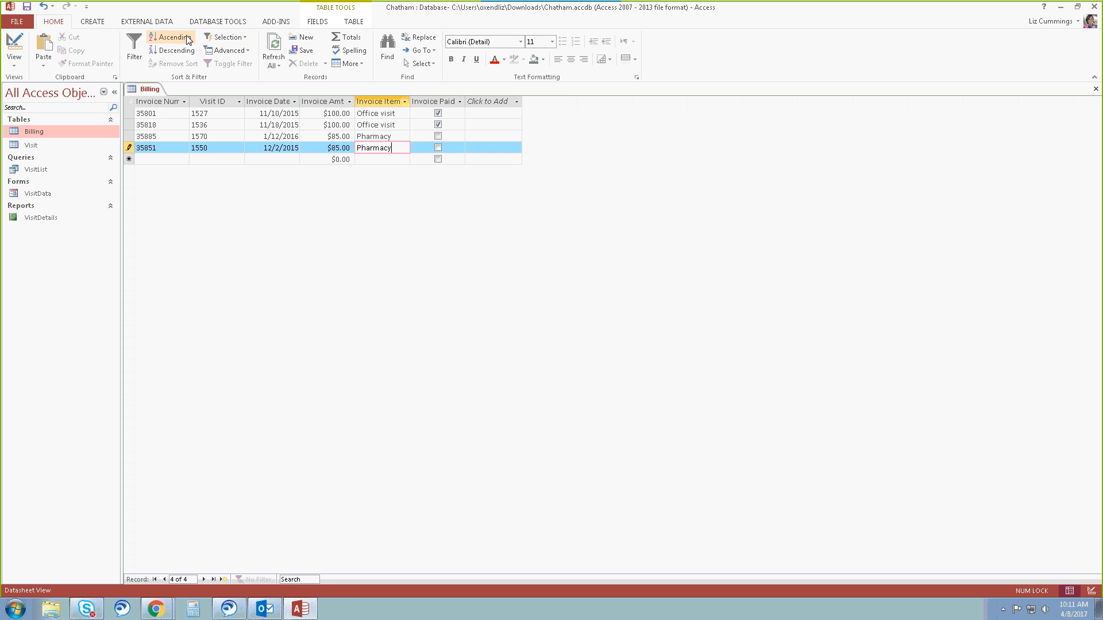
pyautogui.click(153, 23)
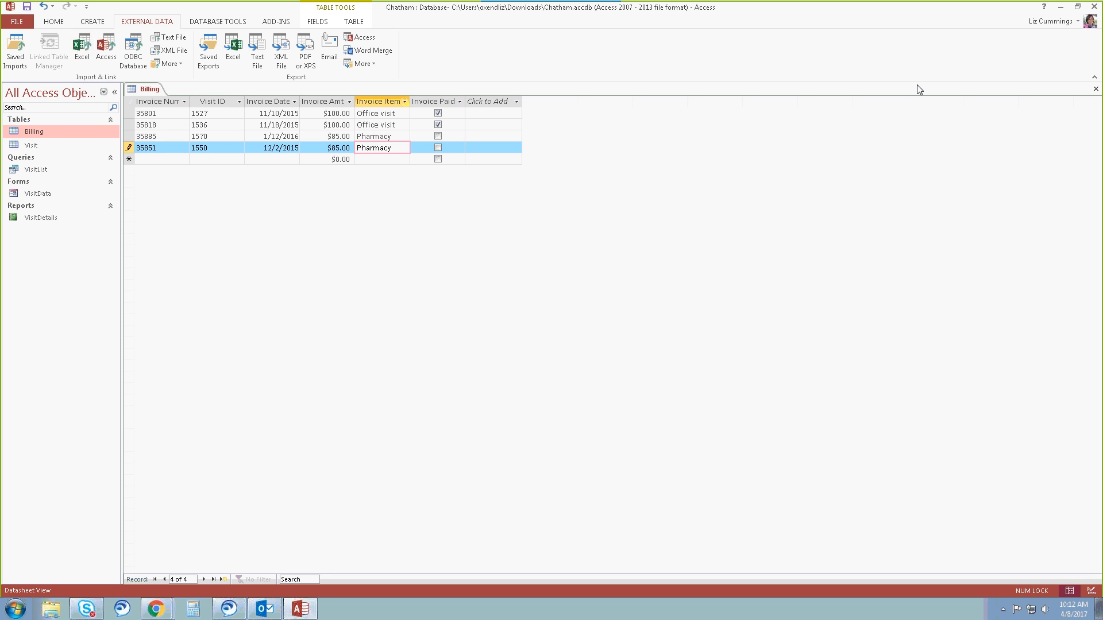
pyautogui.click(1095, 88)
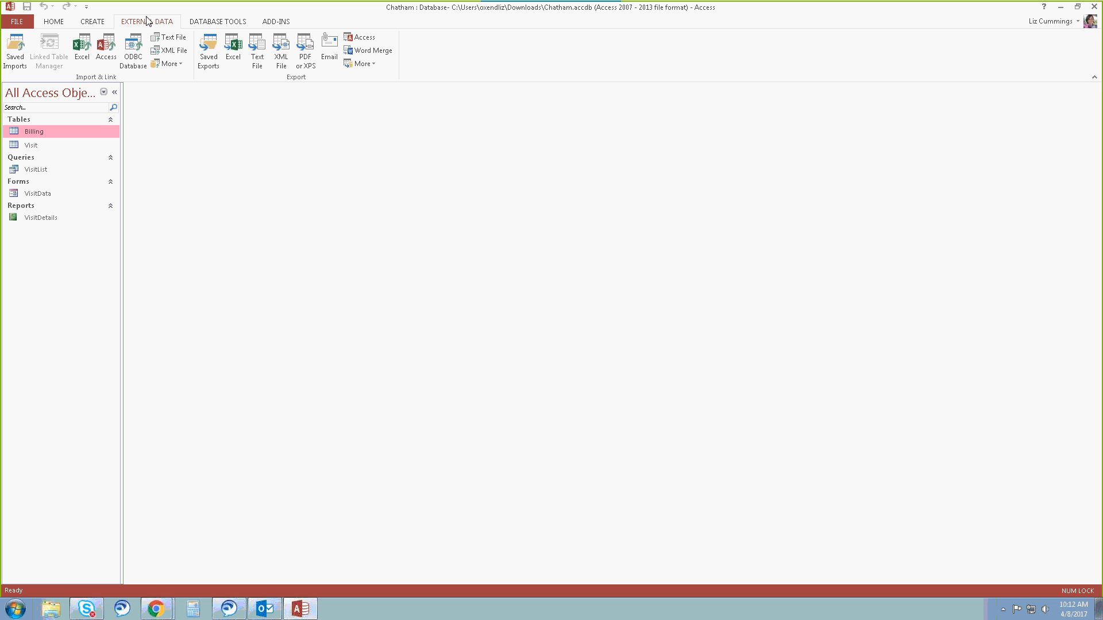
# Start an Excel import and choose the Invoices workbook in Course Work\DSC 2090 001 Spring 2016\Access 2013\Data Files for Text\Access1\Tutorial as the source.
pyautogui.click(88, 51)
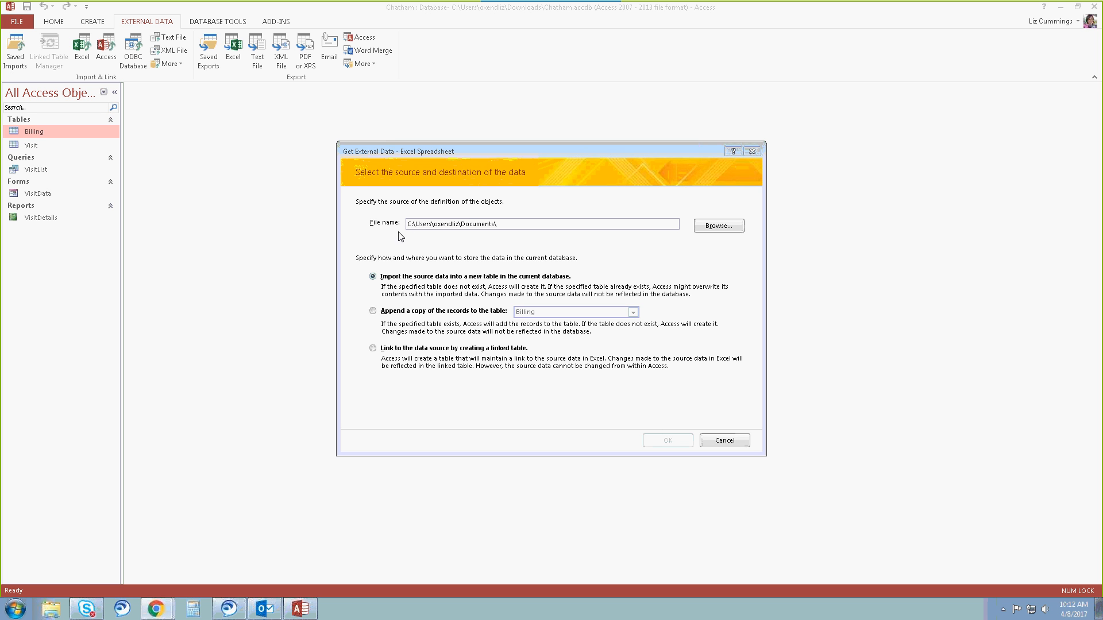
pyautogui.click(717, 231)
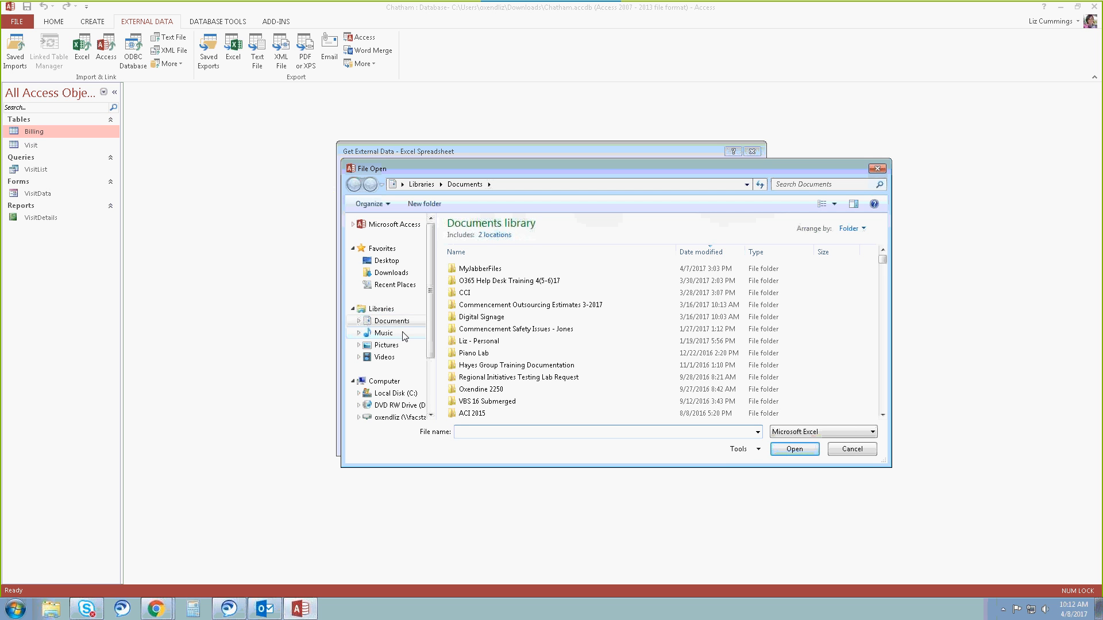
pyautogui.click(415, 417)
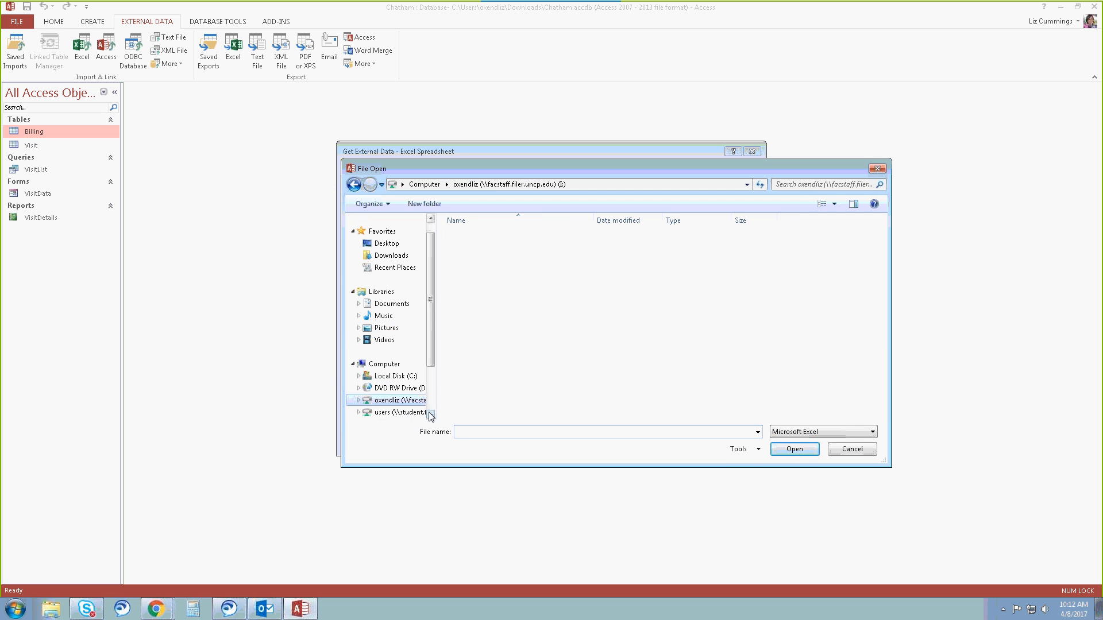
pyautogui.doubleClick(496, 275)
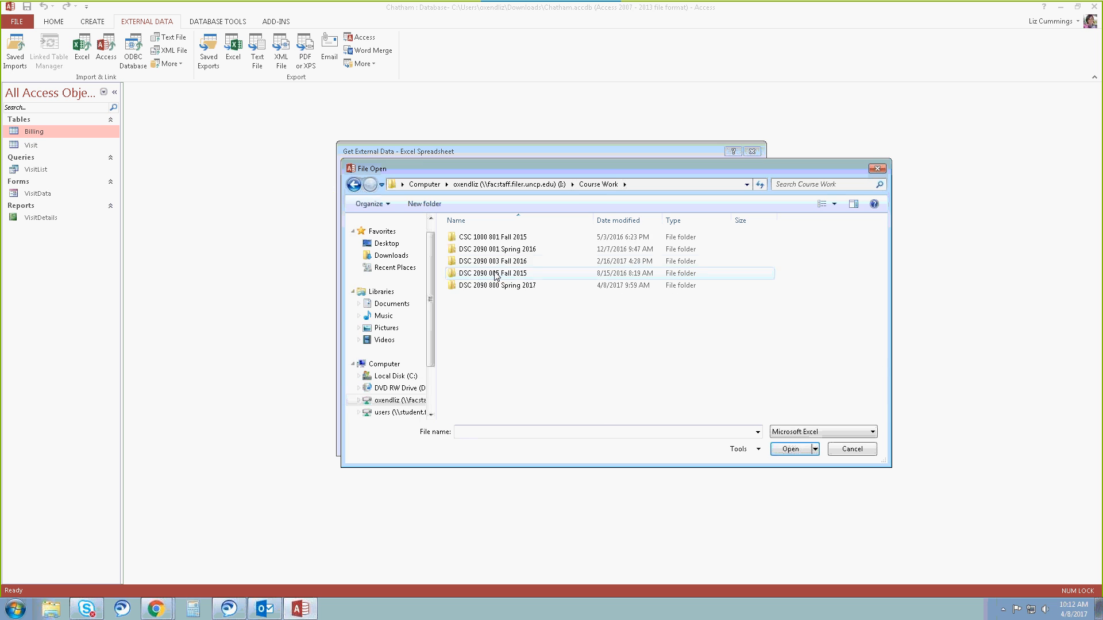
pyautogui.doubleClick(531, 250)
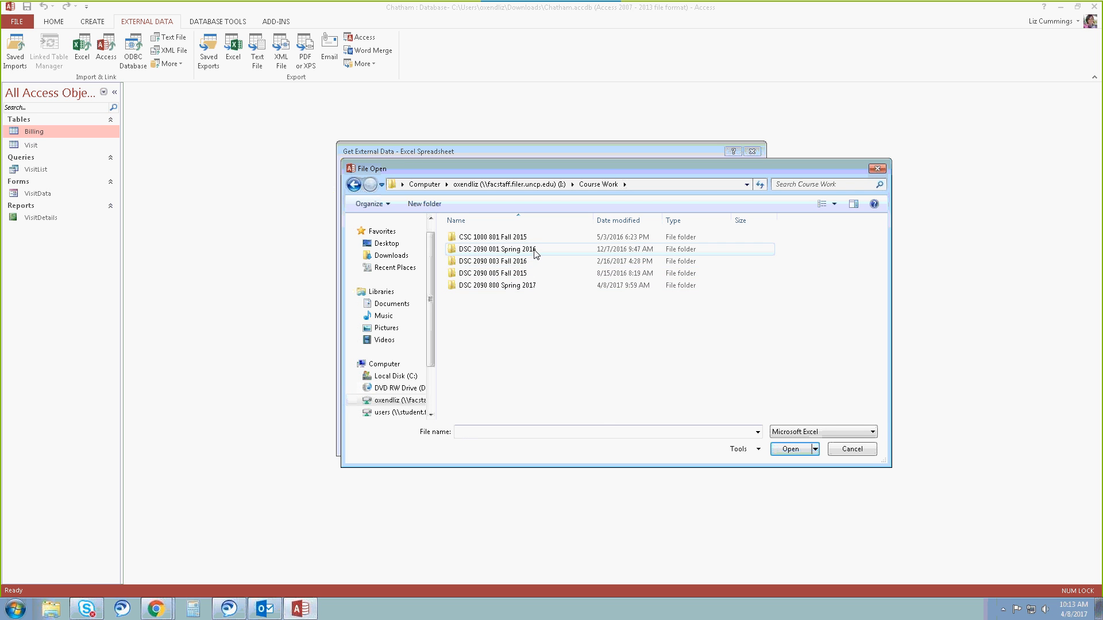
pyautogui.doubleClick(502, 238)
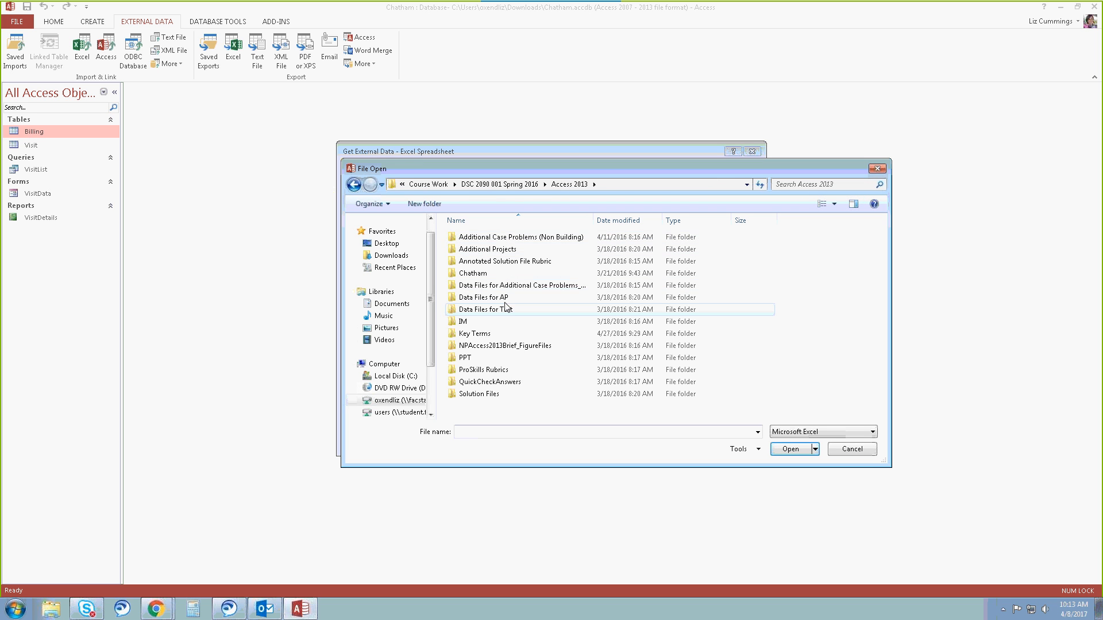
pyautogui.doubleClick(492, 310)
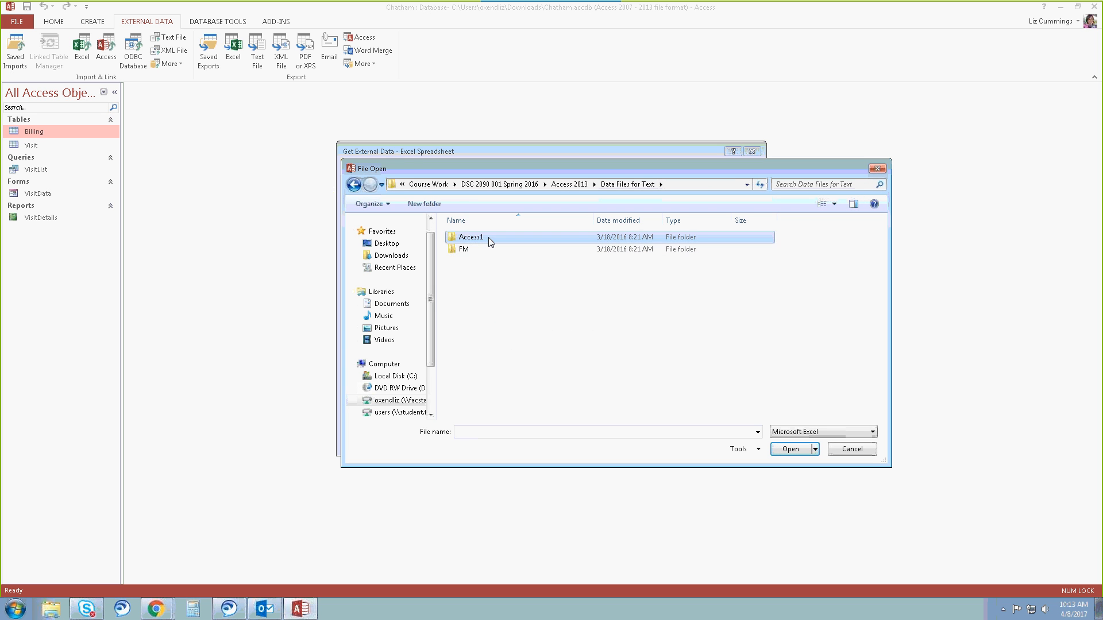
pyautogui.doubleClick(489, 237)
pyautogui.doubleClick(488, 297)
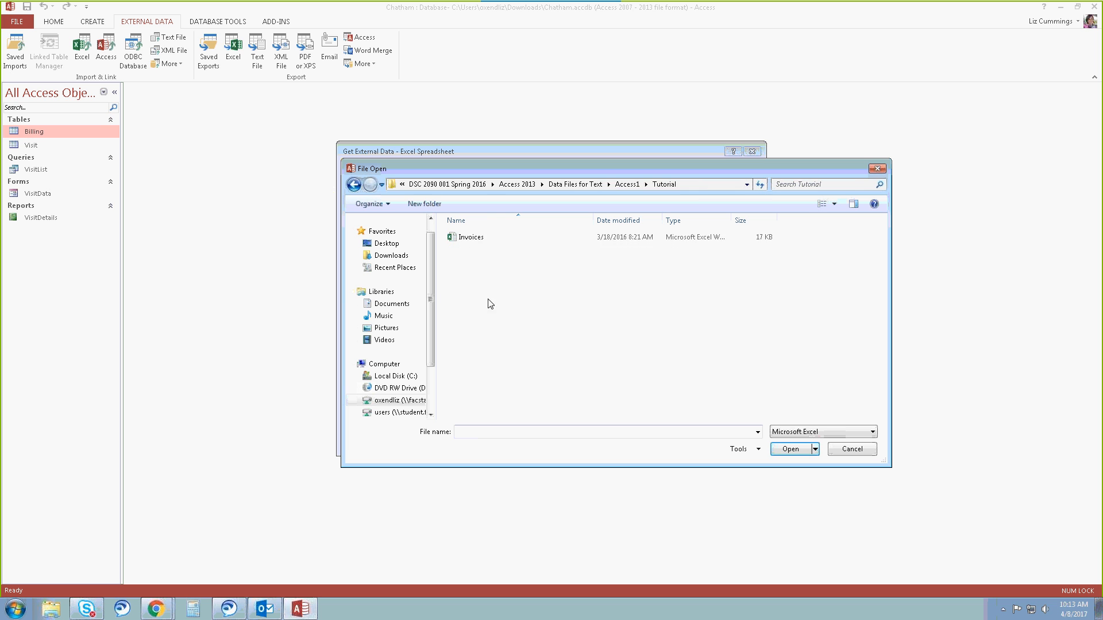
pyautogui.click(487, 240)
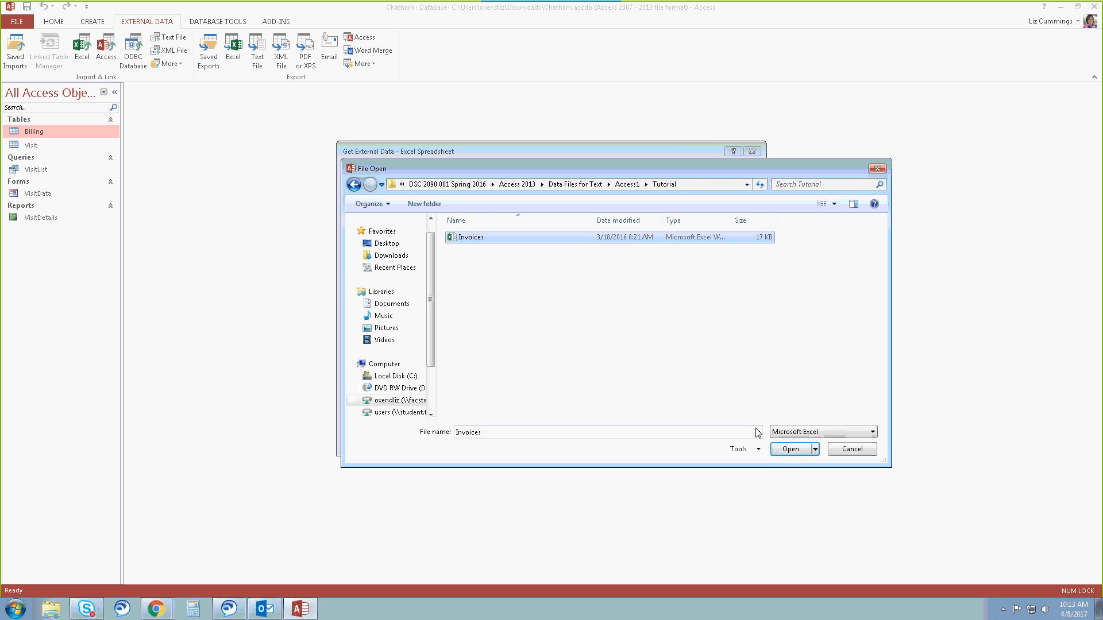
pyautogui.click(790, 454)
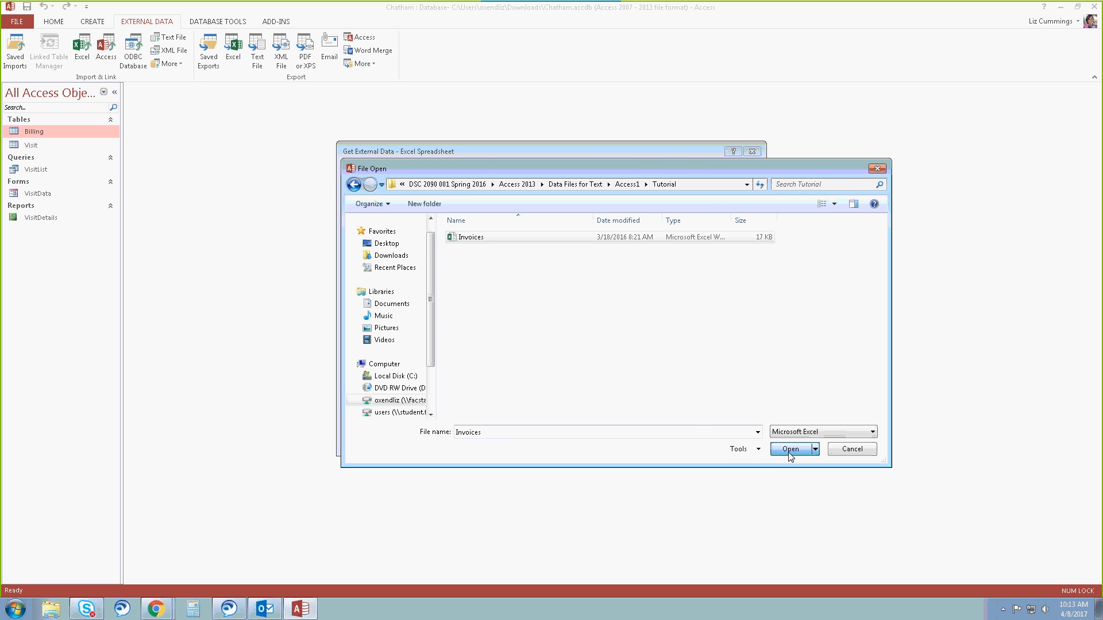
pyautogui.click(790, 451)
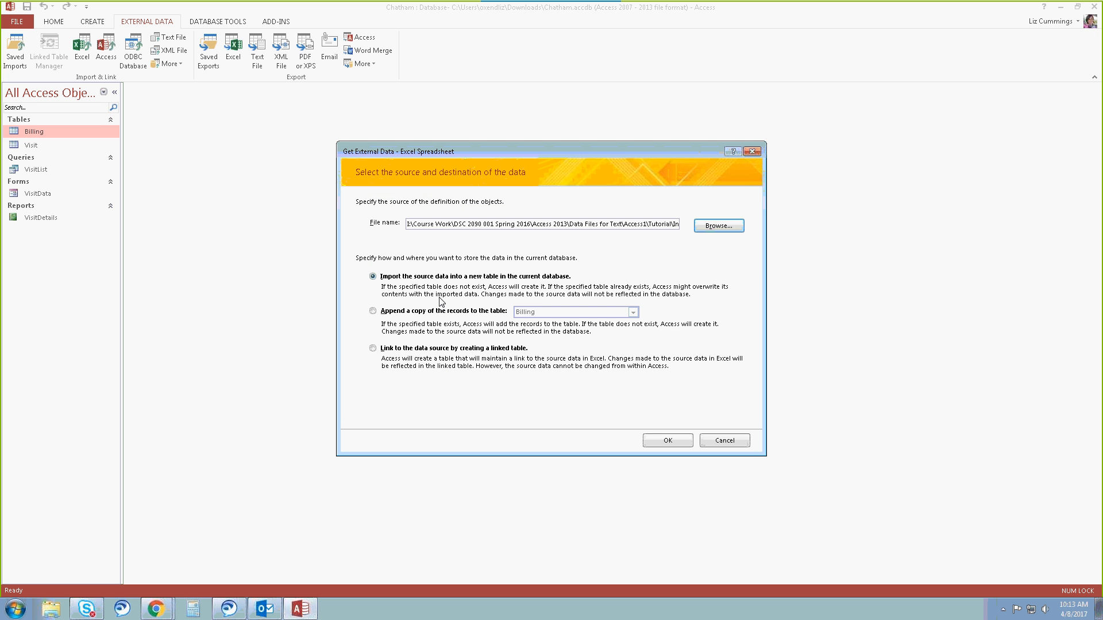
# Set the import to append a copy of the records to the existing Billing table and continue to the import wizard.
pyautogui.click(374, 311)
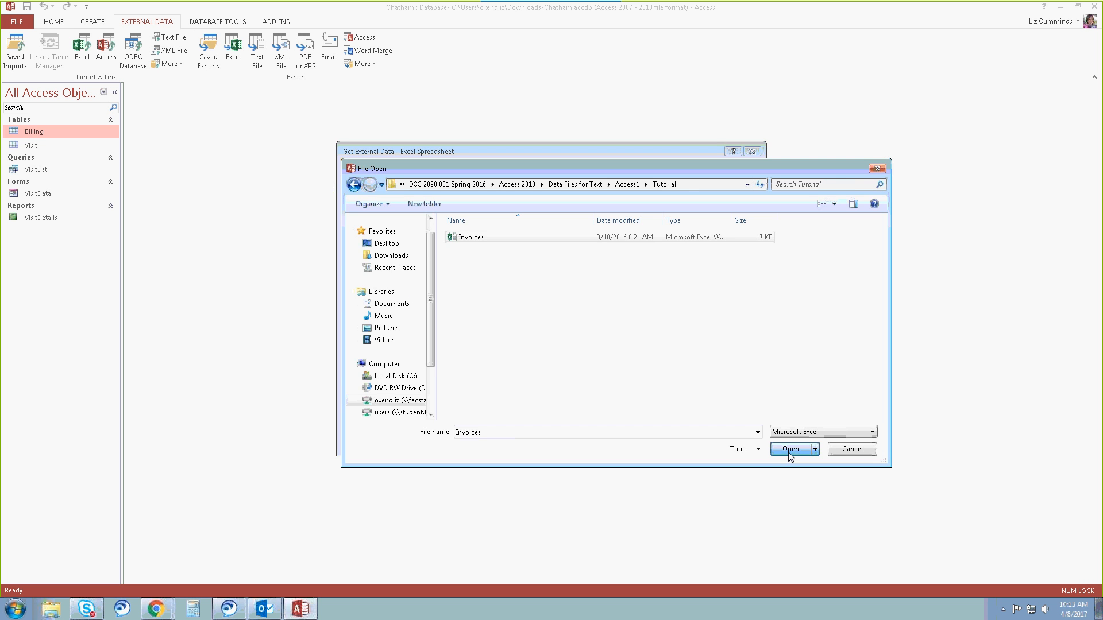
pyautogui.click(790, 449)
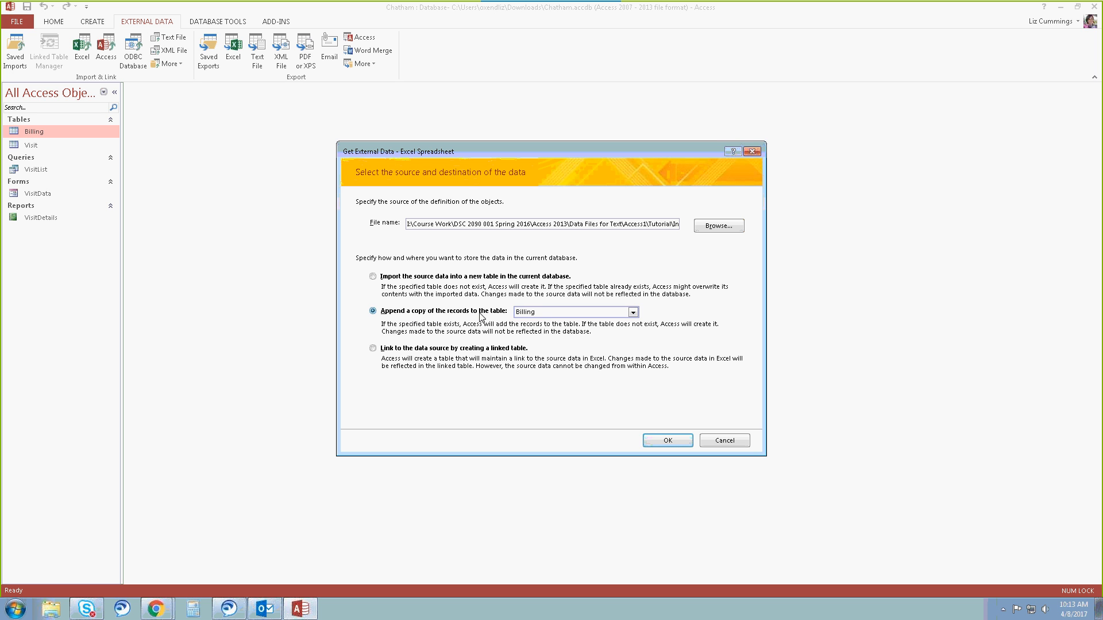
pyautogui.click(633, 313)
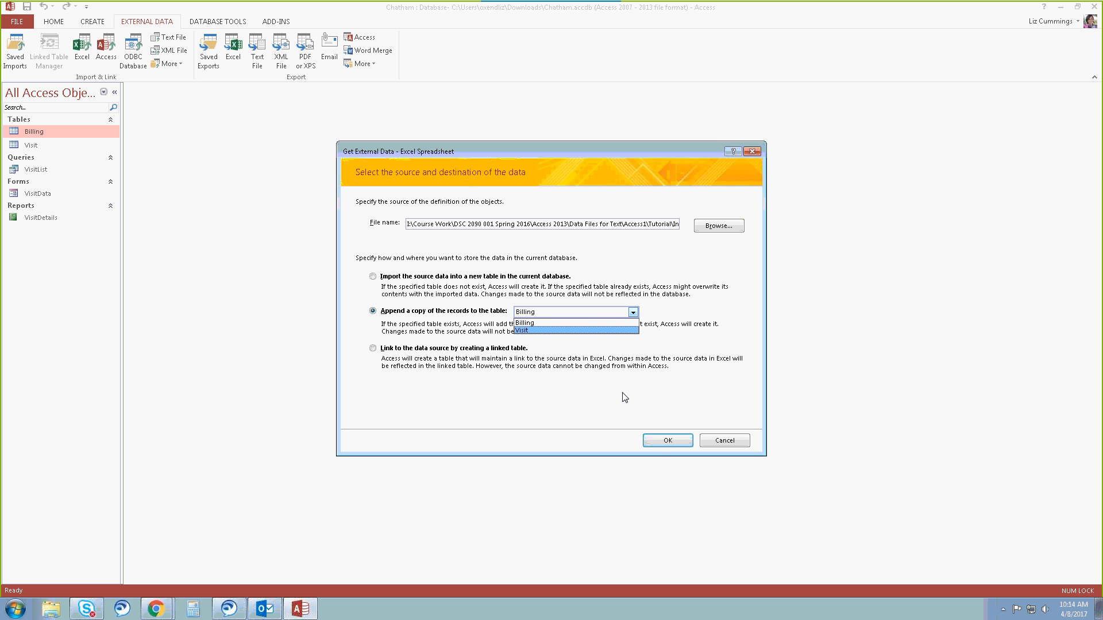
pyautogui.click(667, 442)
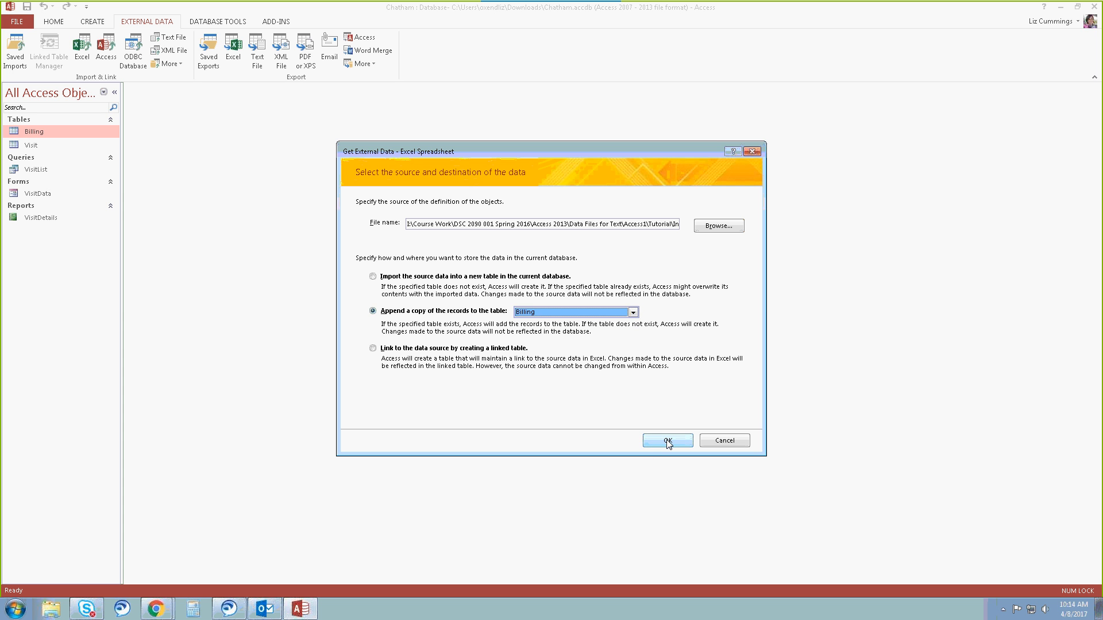
pyautogui.click(666, 438)
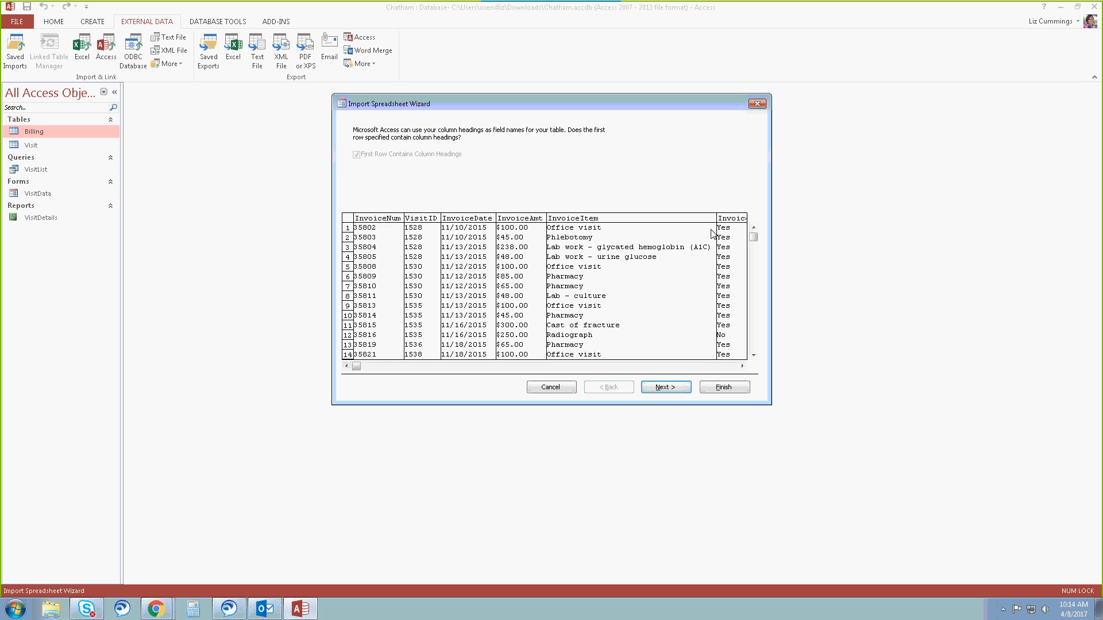
# Finish the spreadsheet import into the Billing table without analyzing the table or saving the import steps.
pyautogui.click(666, 388)
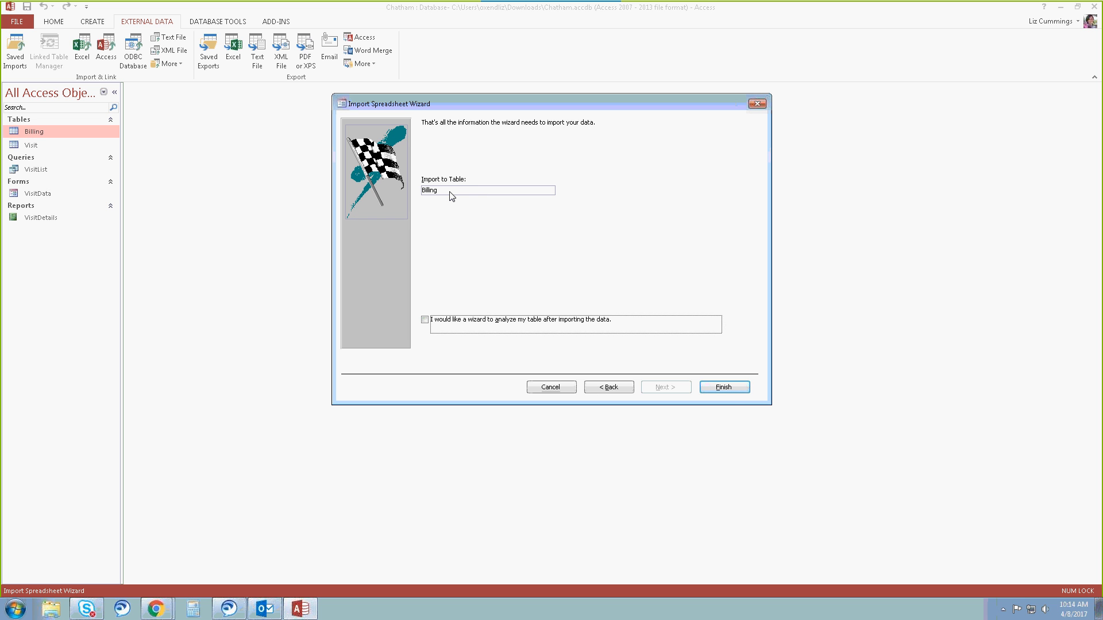
pyautogui.click(735, 390)
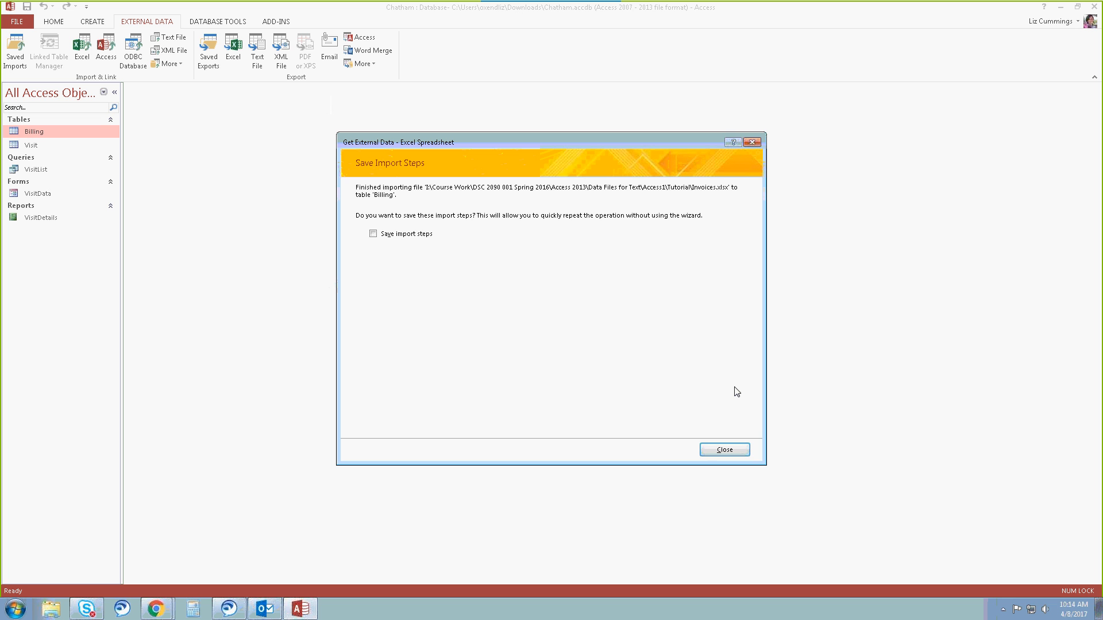
pyautogui.click(730, 453)
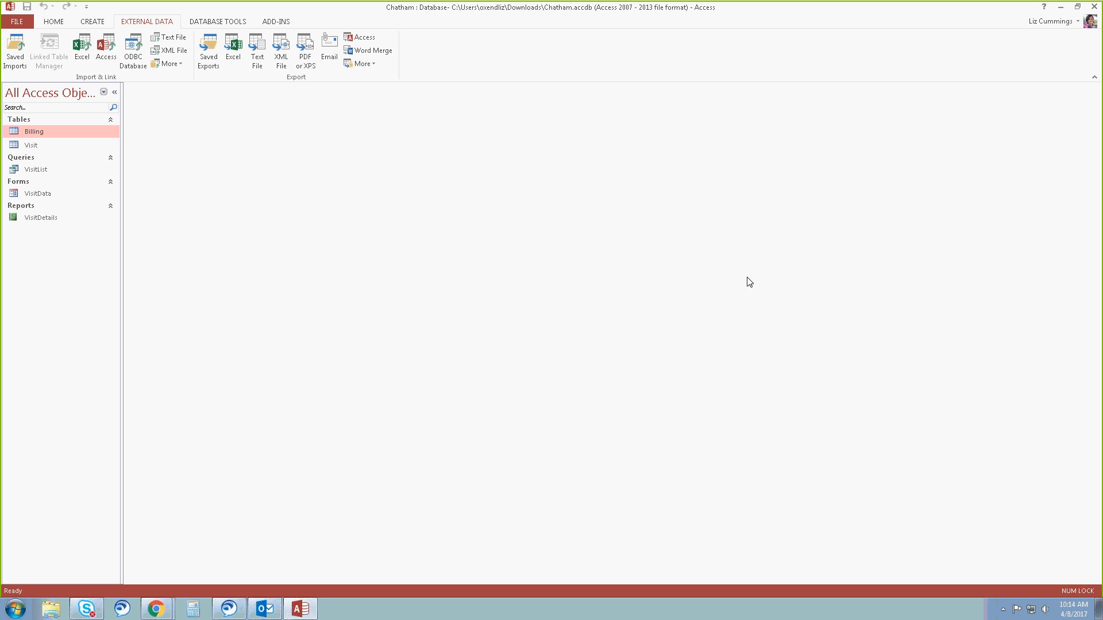
# Open the Billing table, look through the imported invoice records, and close the table.
pyautogui.doubleClick(91, 131)
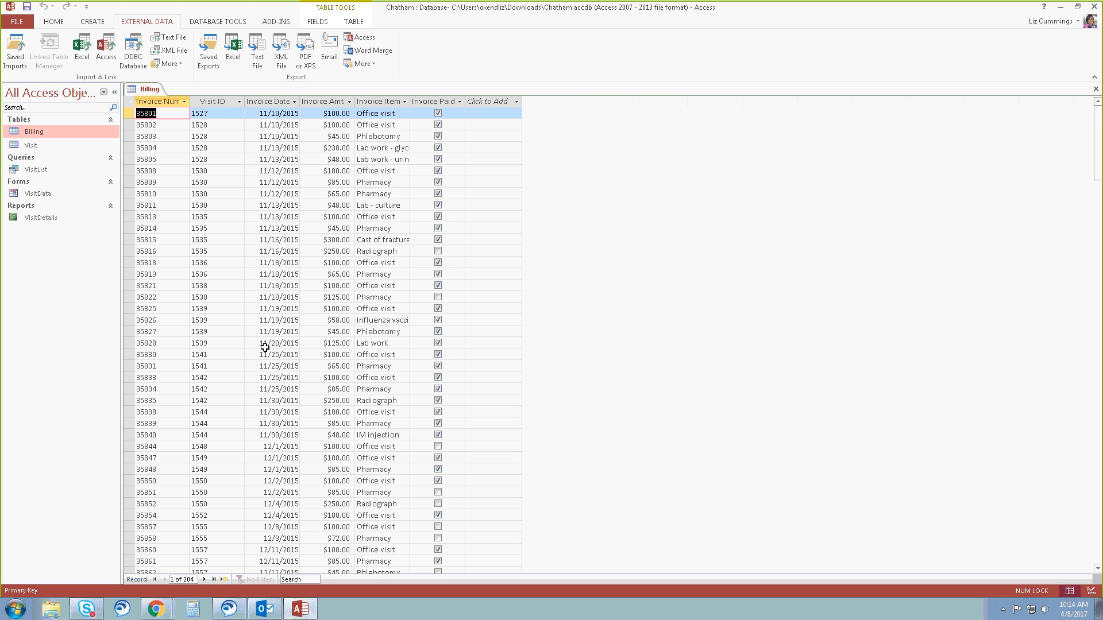
pyautogui.scroll(-6, 352, 281)
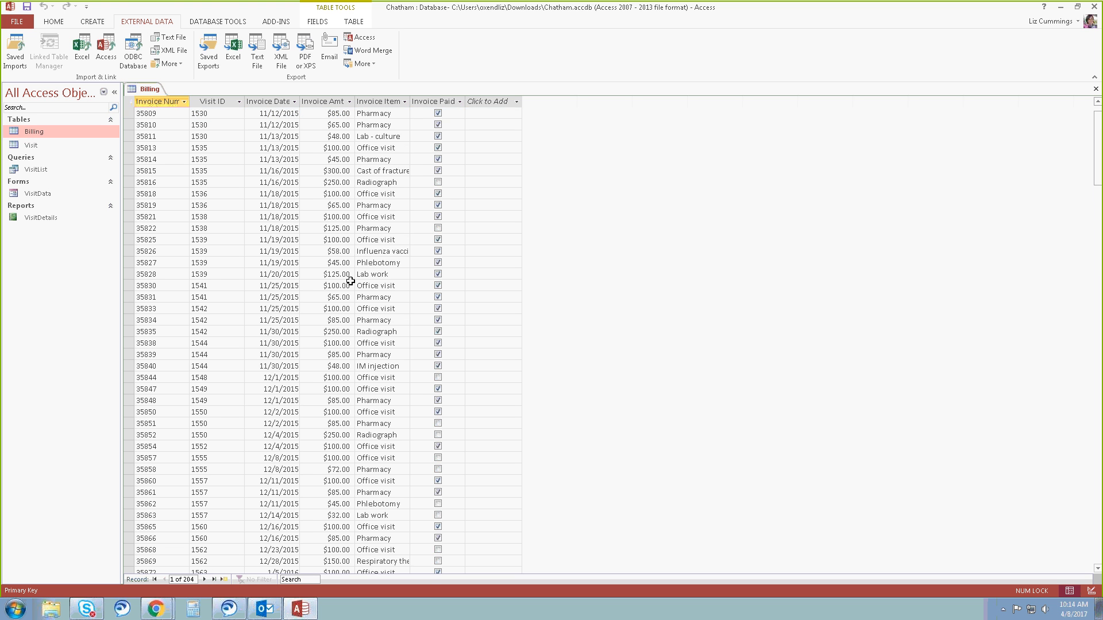
pyautogui.scroll(-9, 351, 284)
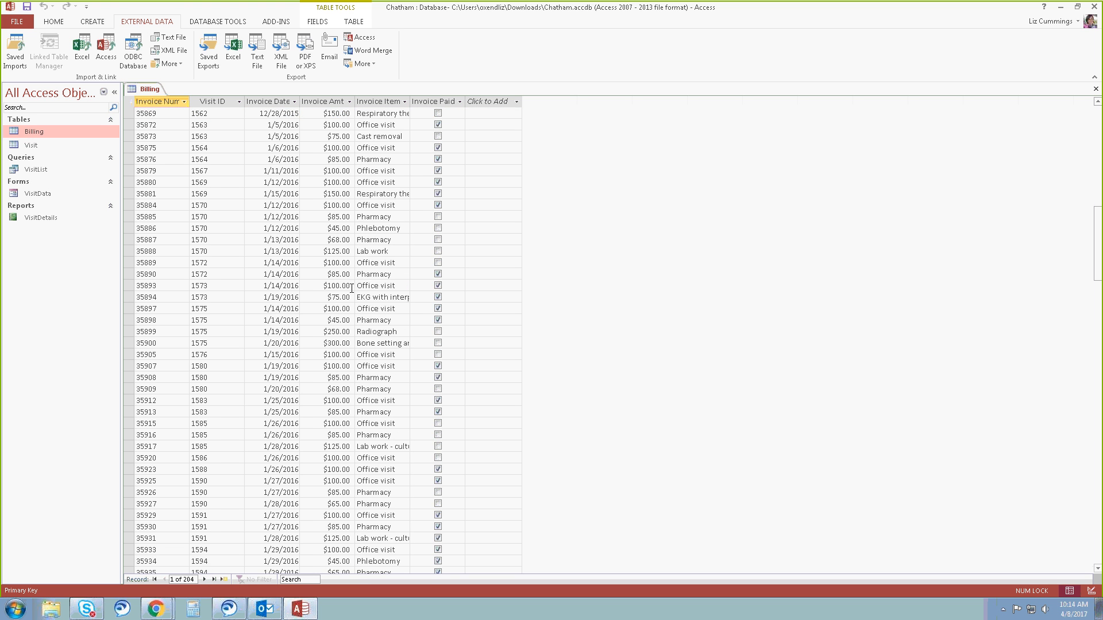
pyautogui.scroll(8, 353, 289)
pyautogui.scroll(7, 352, 289)
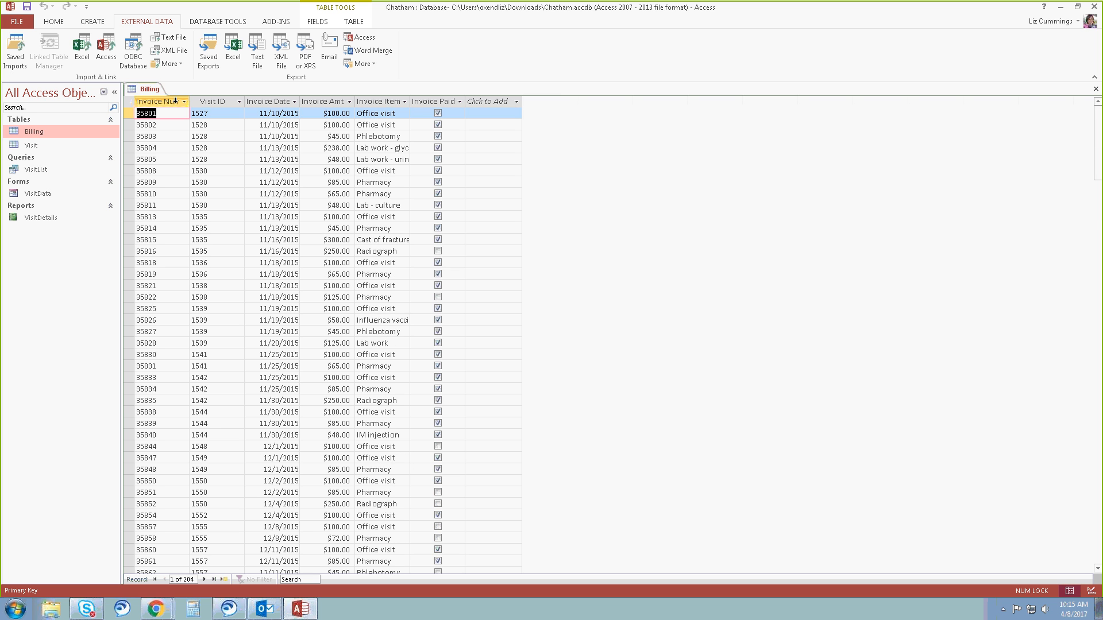
pyautogui.click(1095, 88)
pyautogui.click(87, 51)
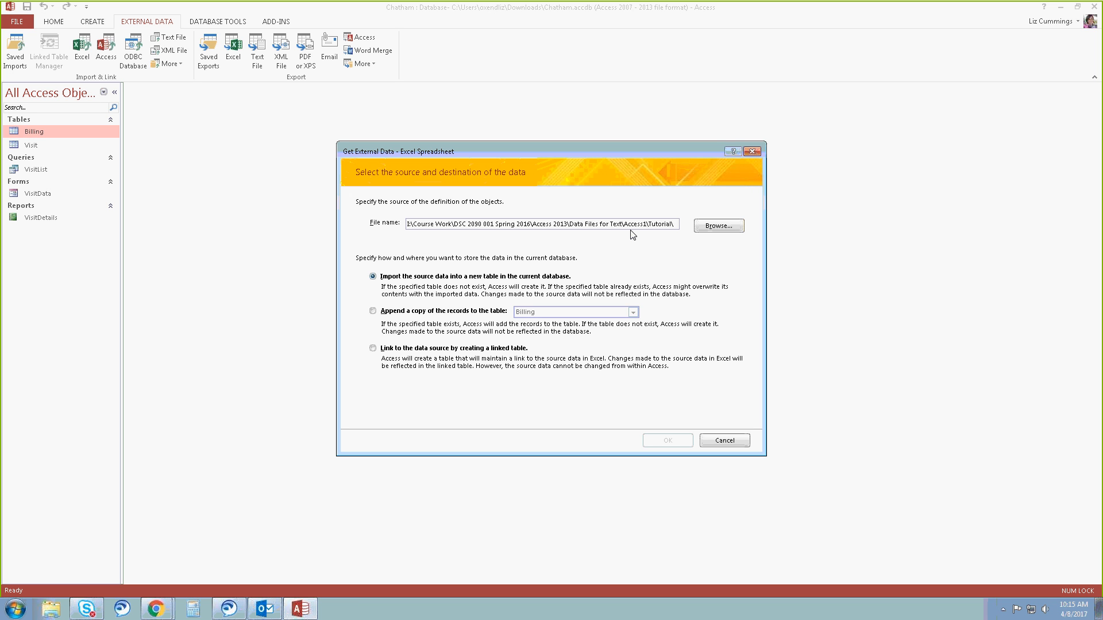
pyautogui.click(395, 312)
pyautogui.click(547, 314)
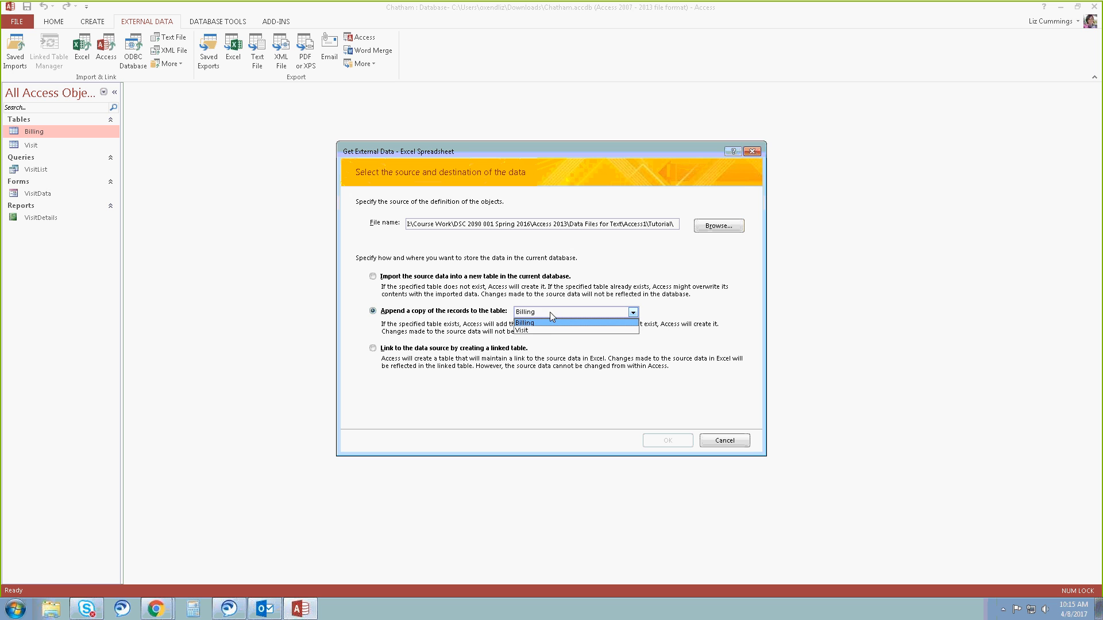
pyautogui.click(662, 299)
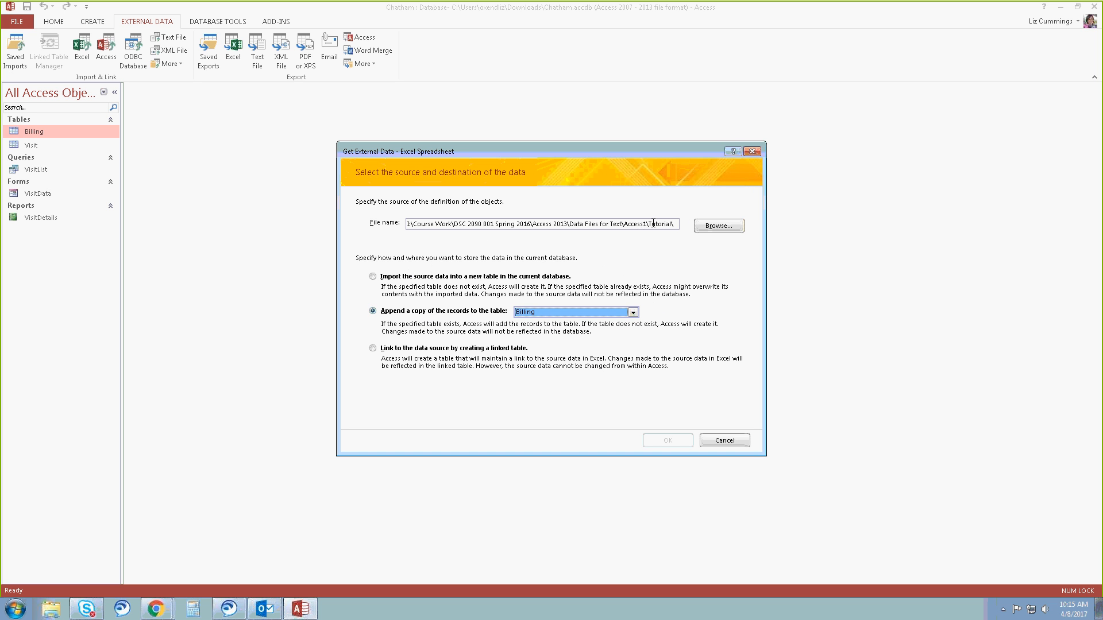
pyautogui.click(718, 226)
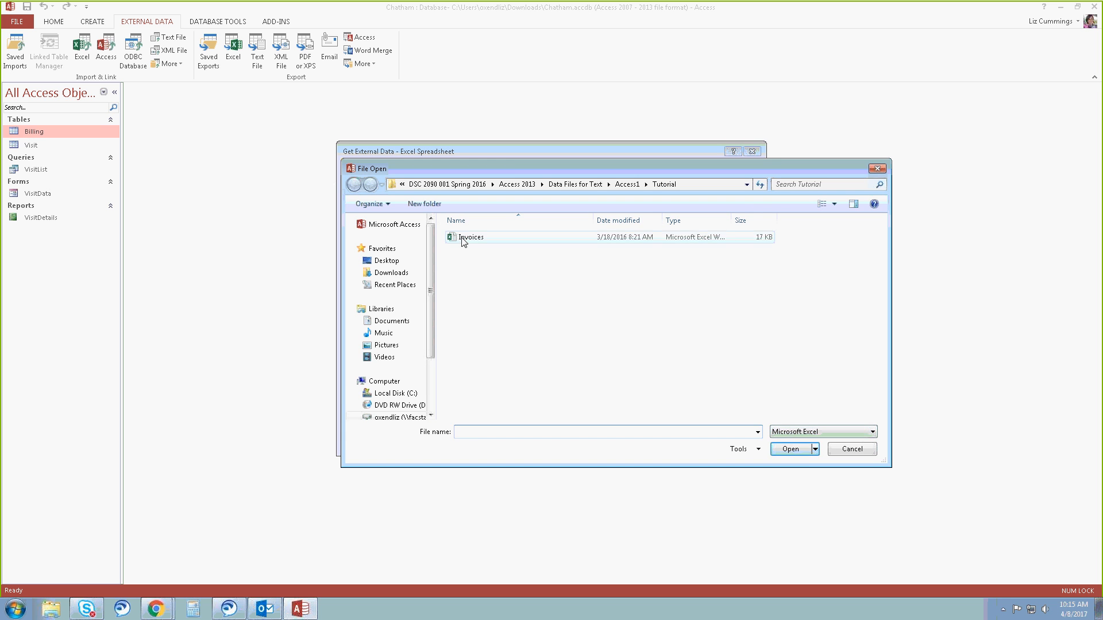
pyautogui.click(464, 237)
pyautogui.click(794, 451)
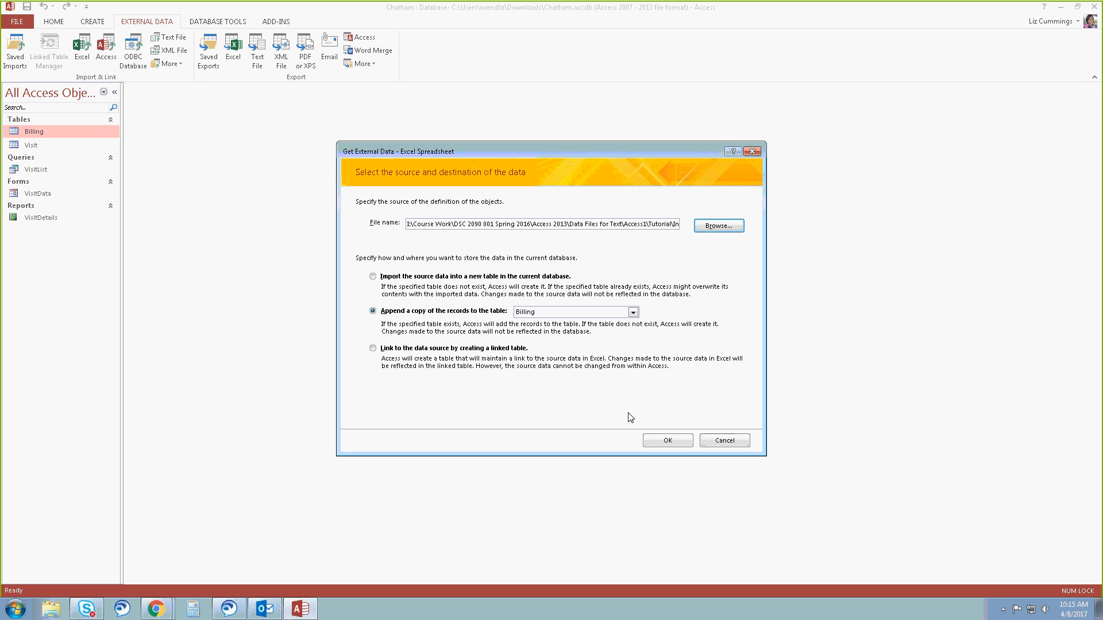
pyautogui.click(667, 440)
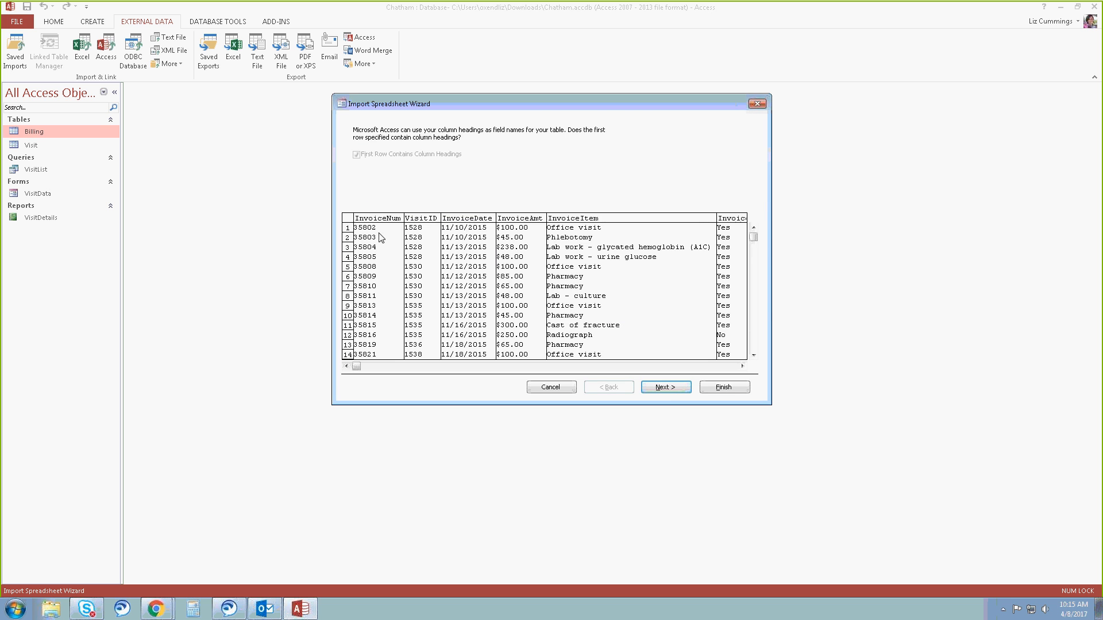
pyautogui.click(666, 387)
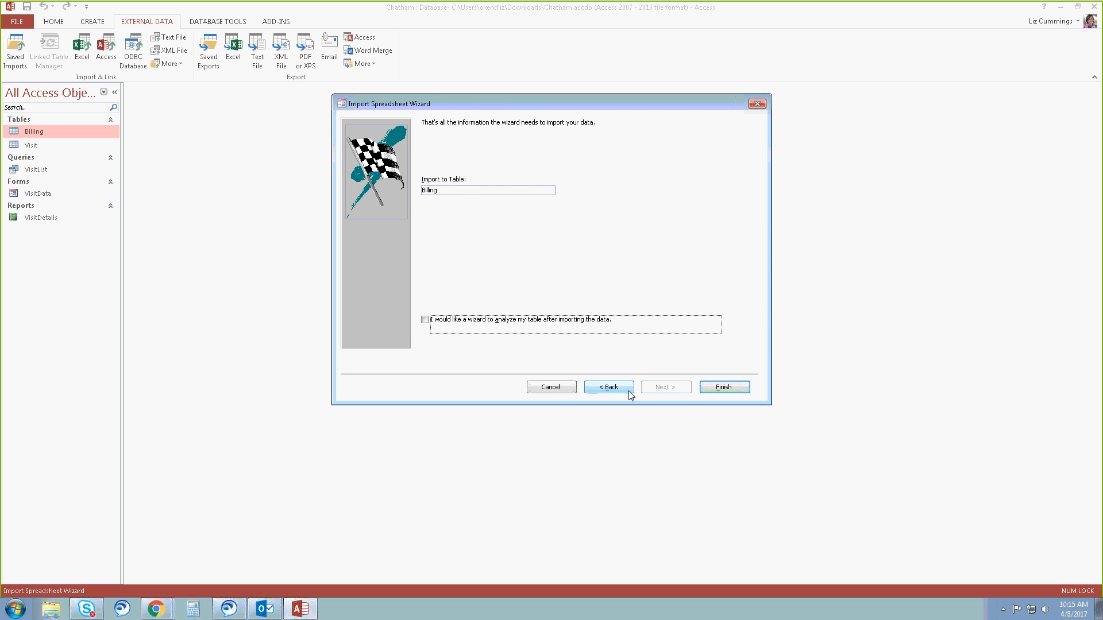
pyautogui.click(556, 387)
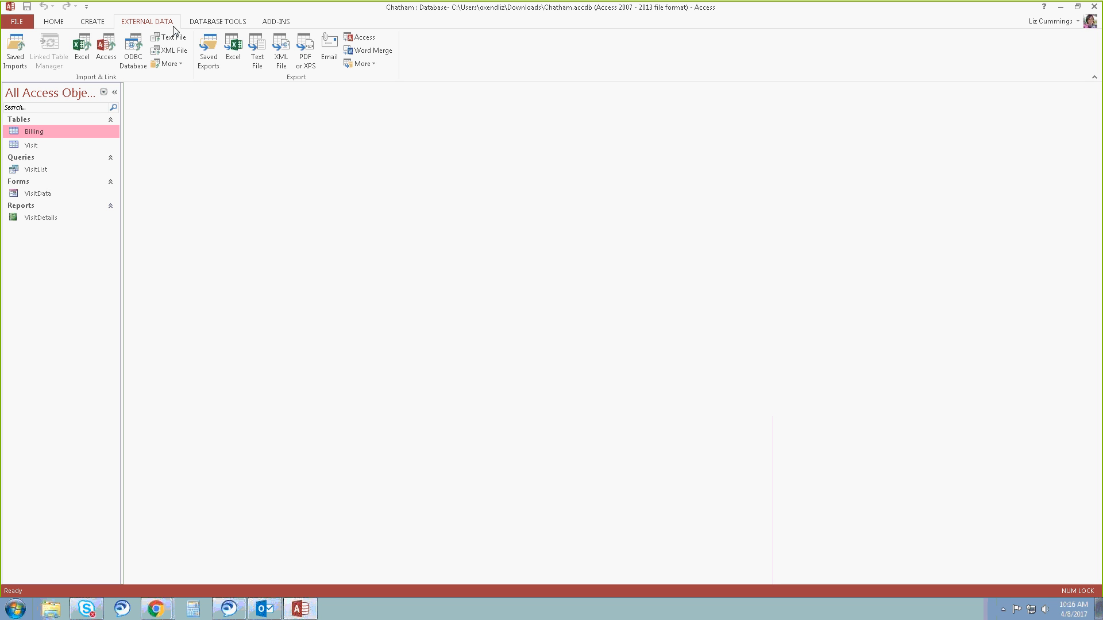
# Start an Access database import from the Kelly database in the Tutorial folder, importing objects into the current database, and bring up its list of tables.
pyautogui.click(109, 57)
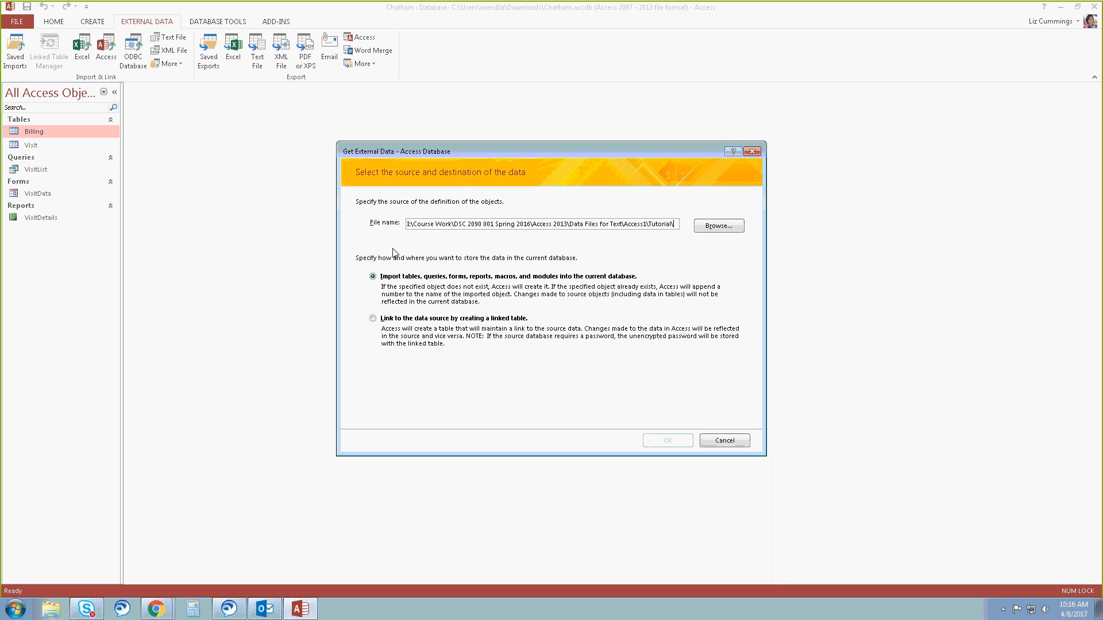
pyautogui.click(710, 229)
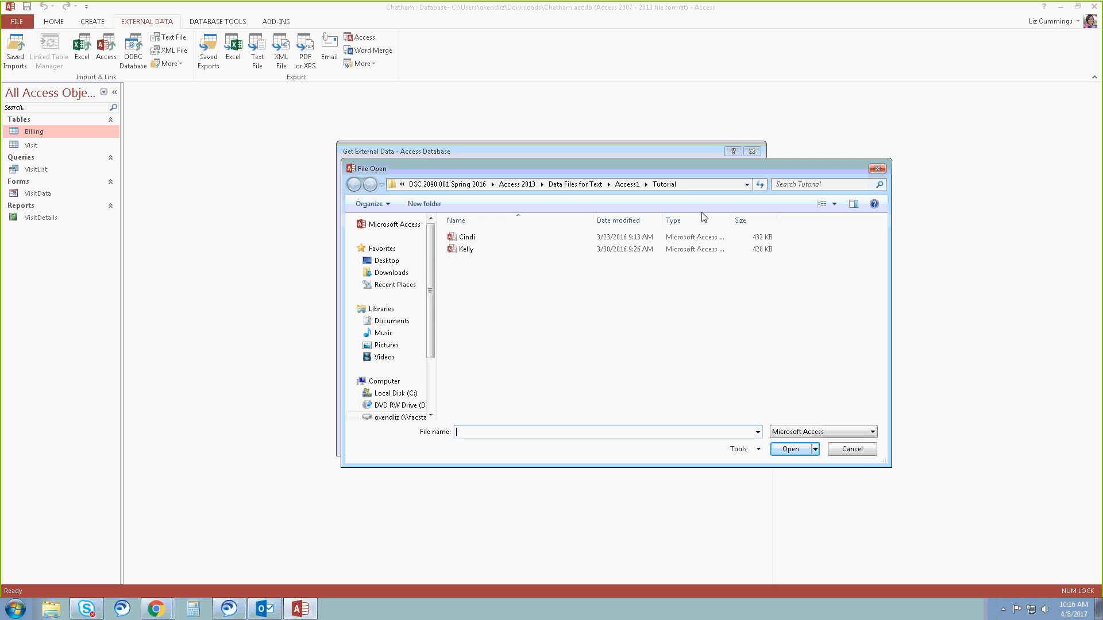
pyautogui.click(463, 254)
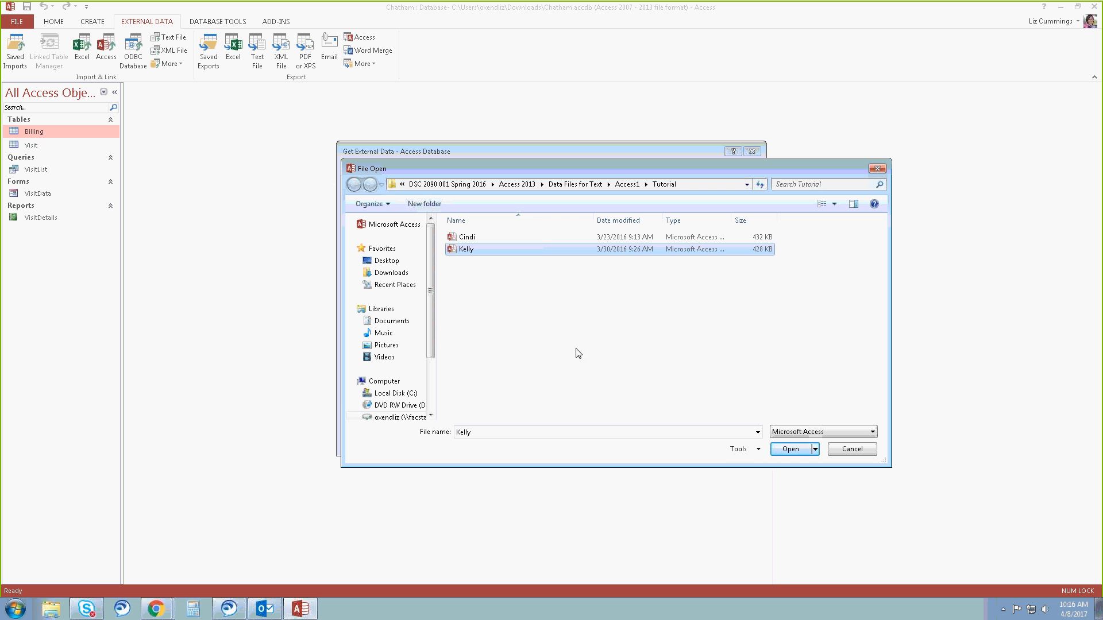
pyautogui.click(807, 449)
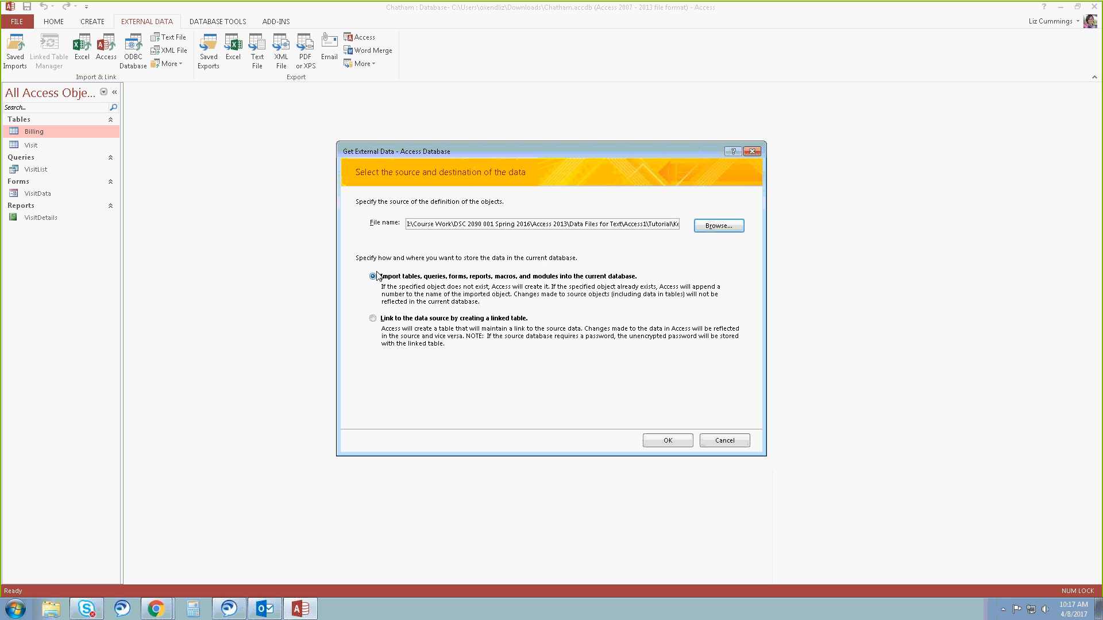
pyautogui.click(659, 441)
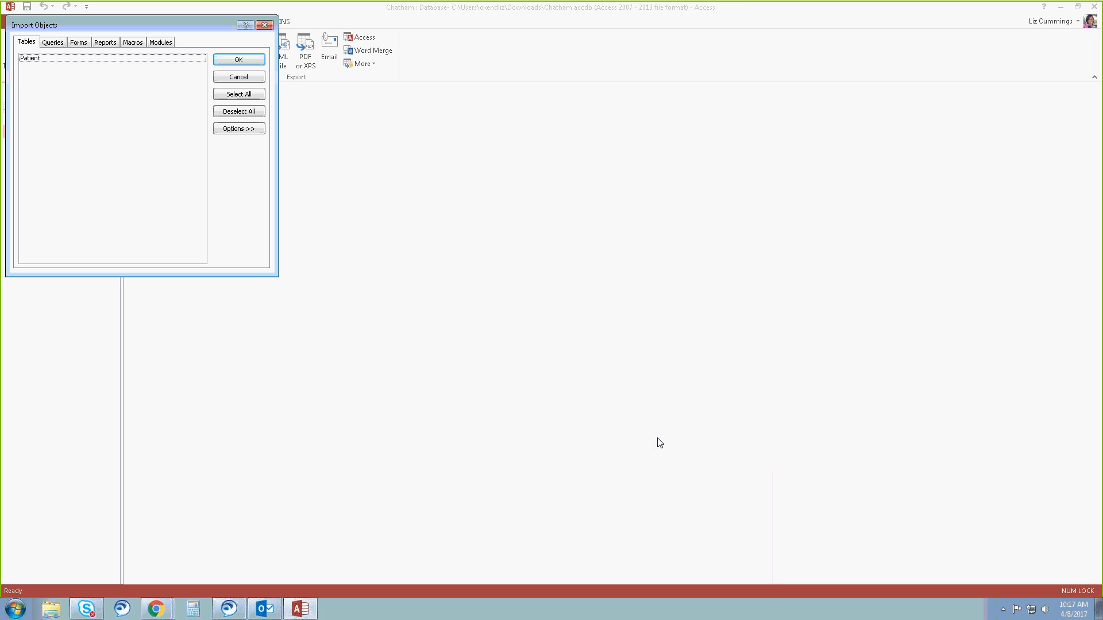
pyautogui.moveTo(188, 23); pyautogui.dragTo(511, 153)
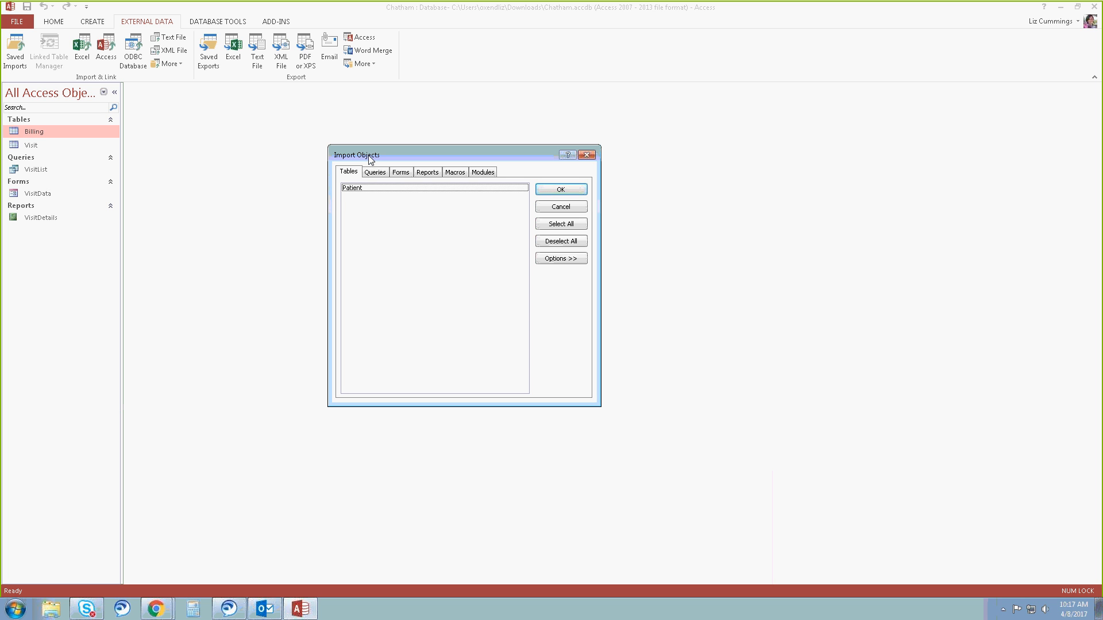
# Import only the definition of the Patient table, without its data, and finish without saving the import steps.
pyautogui.click(361, 188)
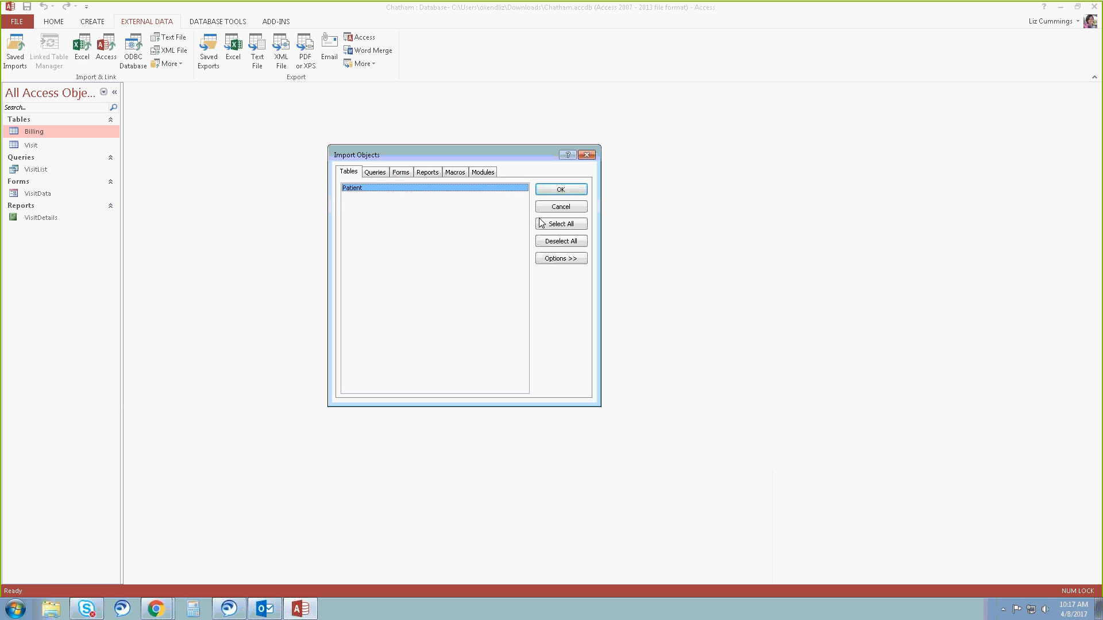
pyautogui.click(555, 260)
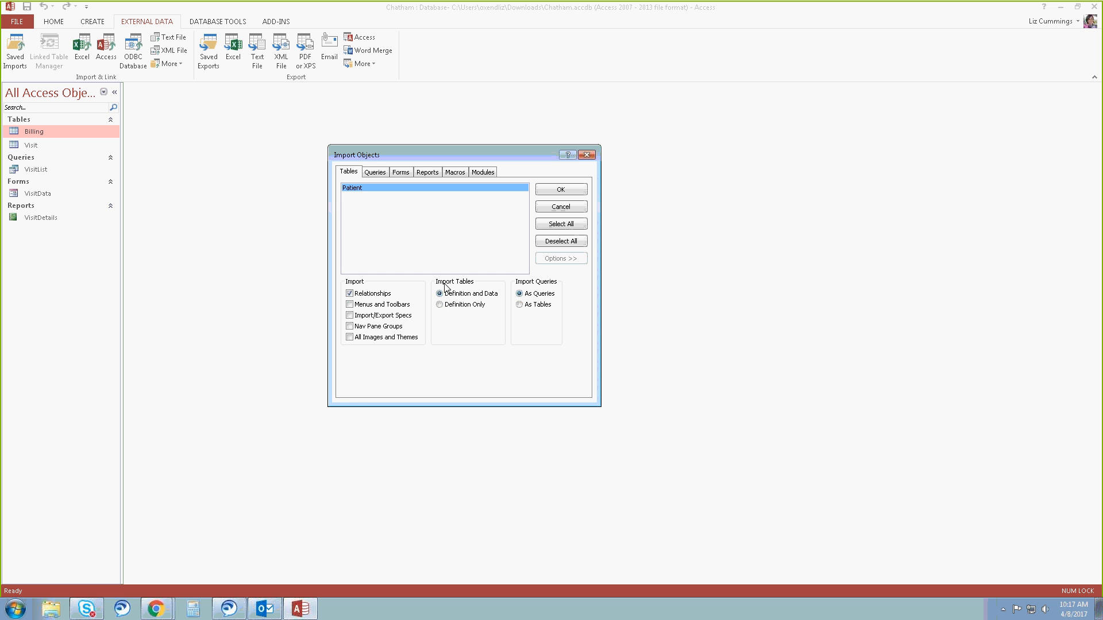
pyautogui.click(440, 305)
pyautogui.click(573, 196)
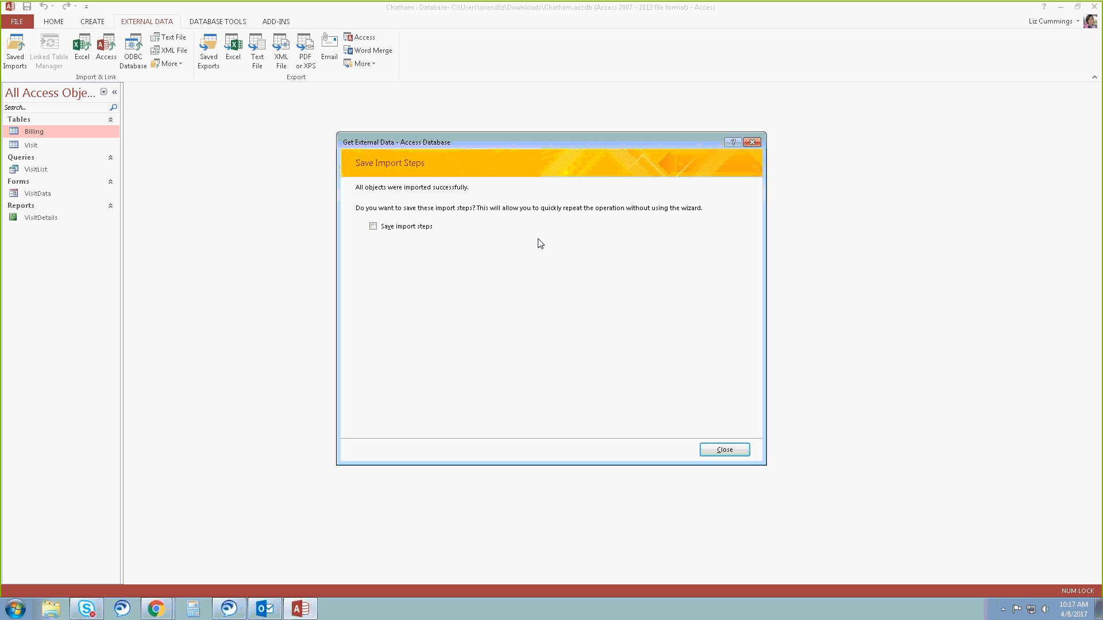
pyautogui.click(713, 450)
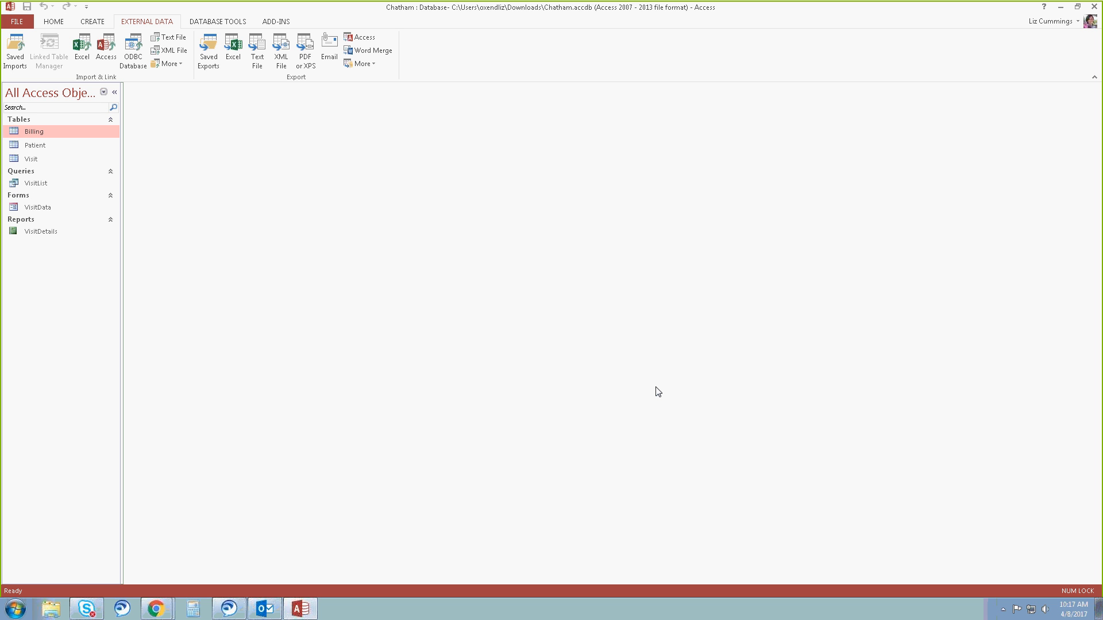
# Open the Patient table and insert the Address Quick Start fields before the Email field.
pyautogui.doubleClick(39, 145)
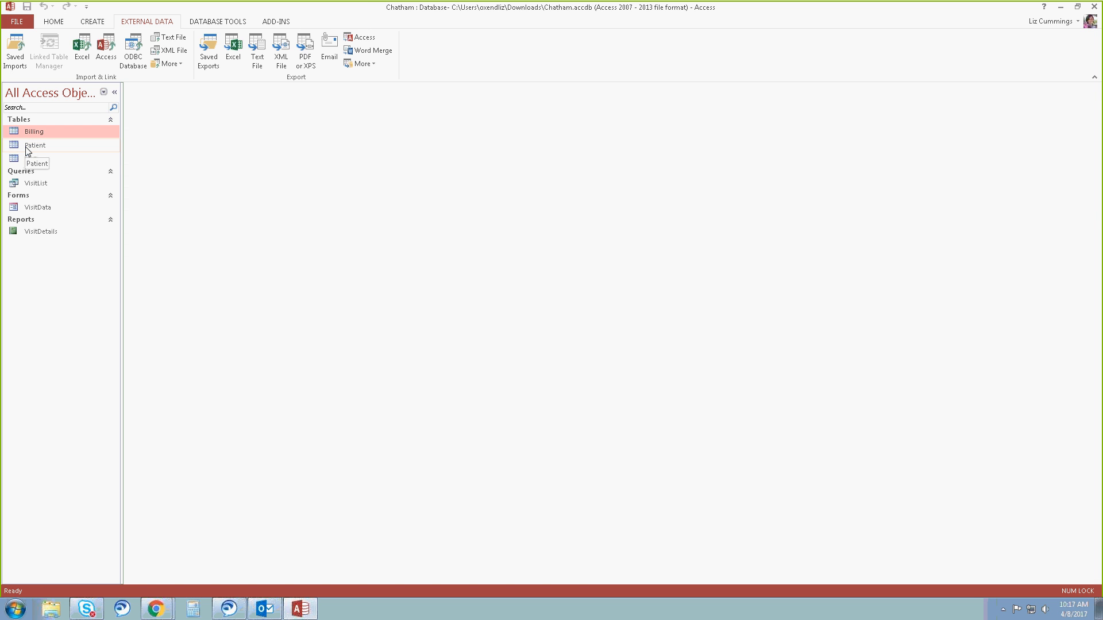
pyautogui.doubleClick(27, 147)
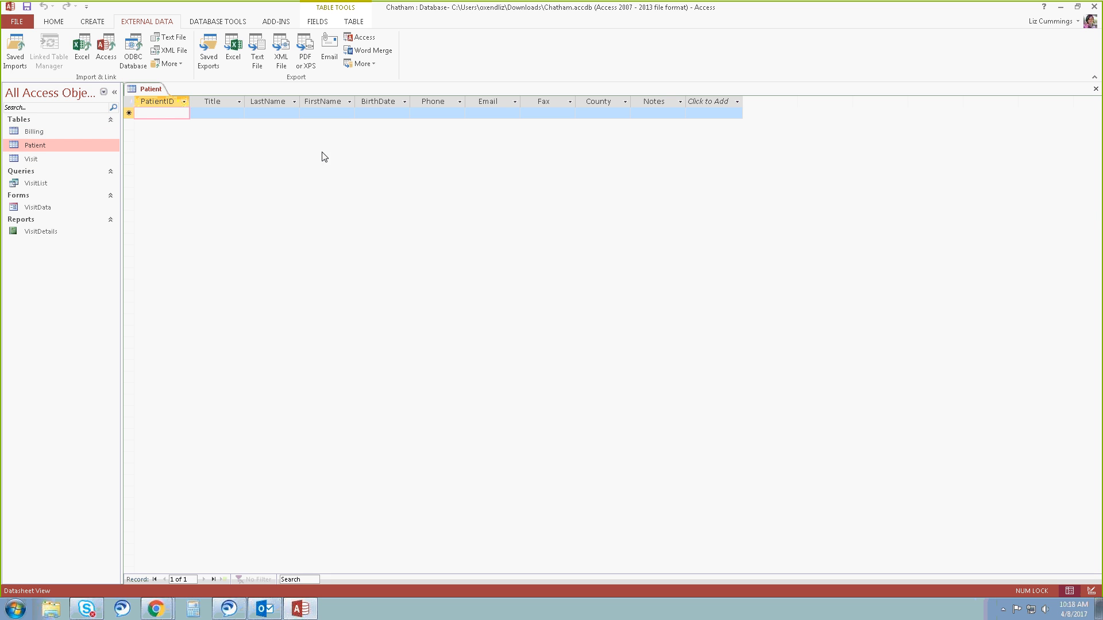
pyautogui.click(495, 102)
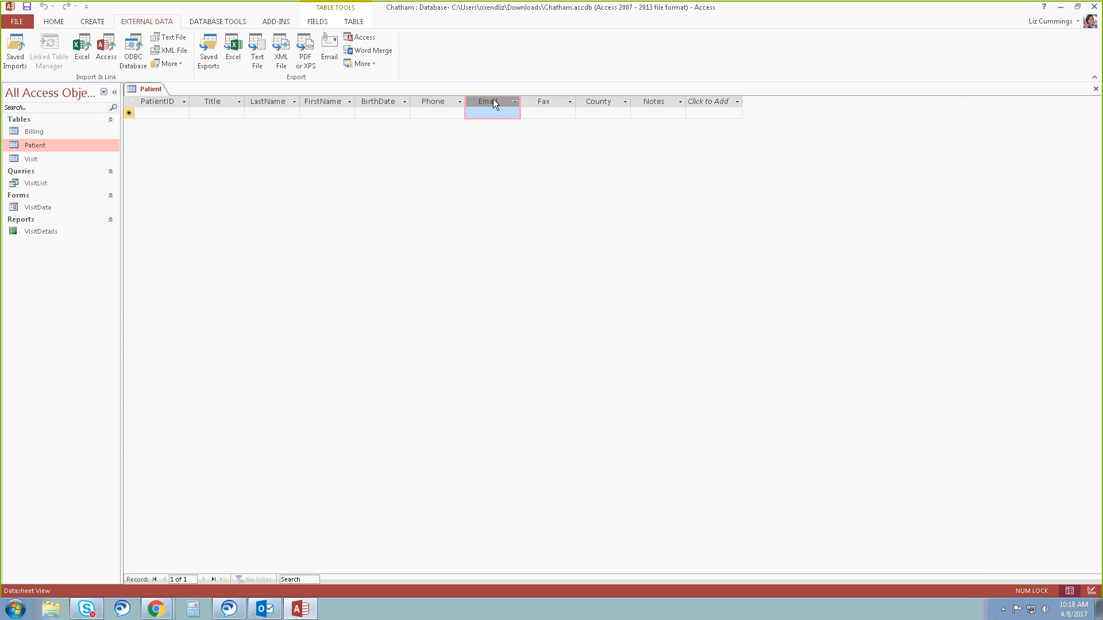
pyautogui.click(64, 24)
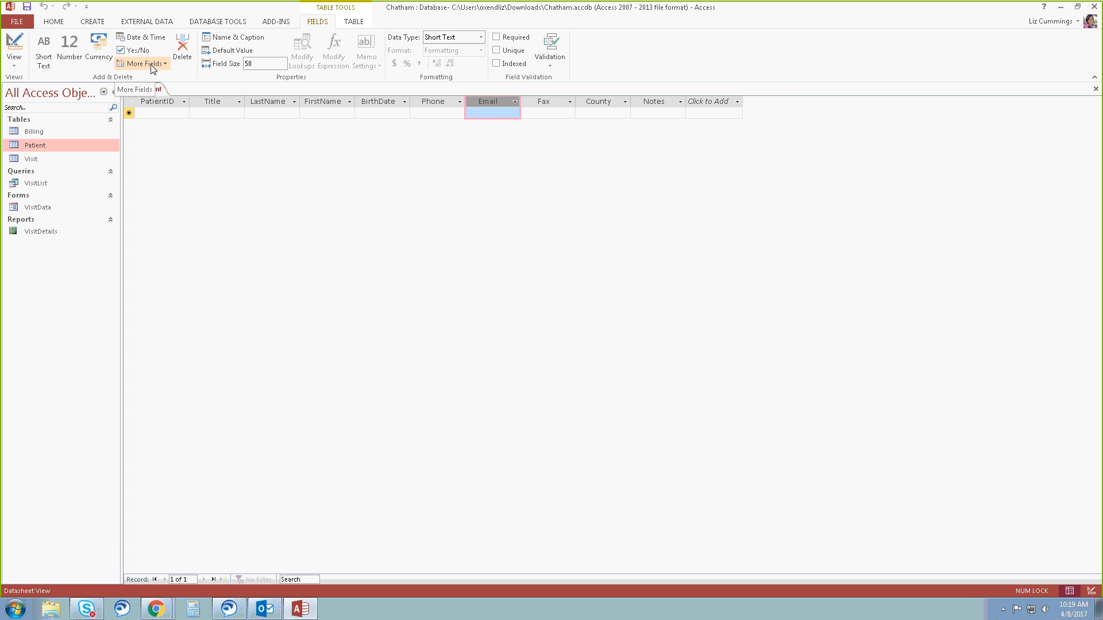
pyautogui.click(167, 64)
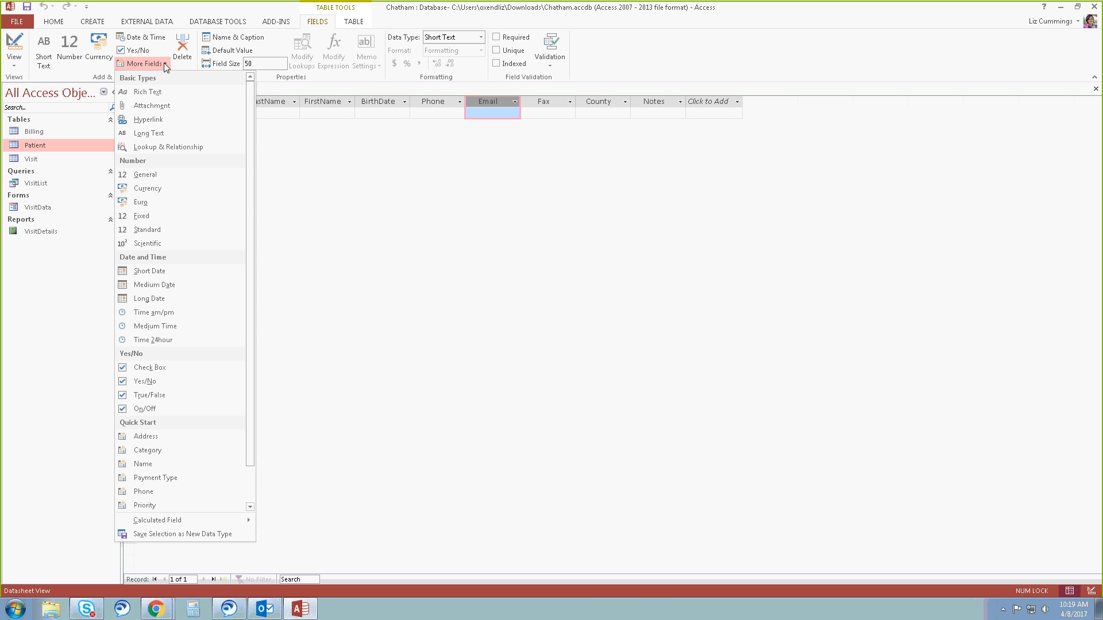
pyautogui.click(152, 437)
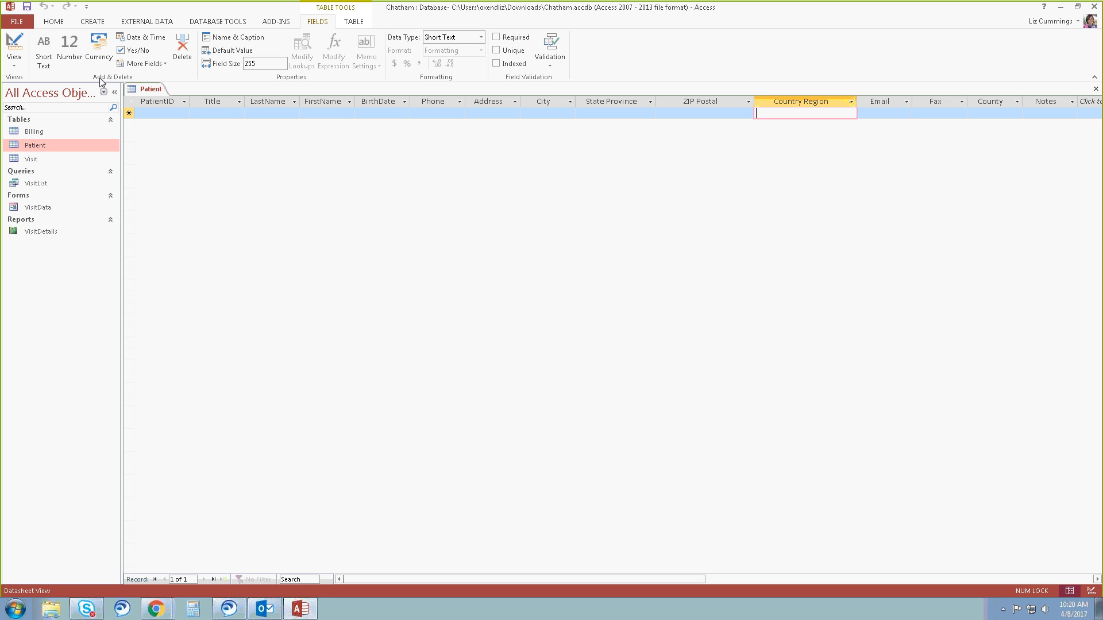
# Delete the Country Region field from the Patient table and select the State Province field.
pyautogui.click(182, 57)
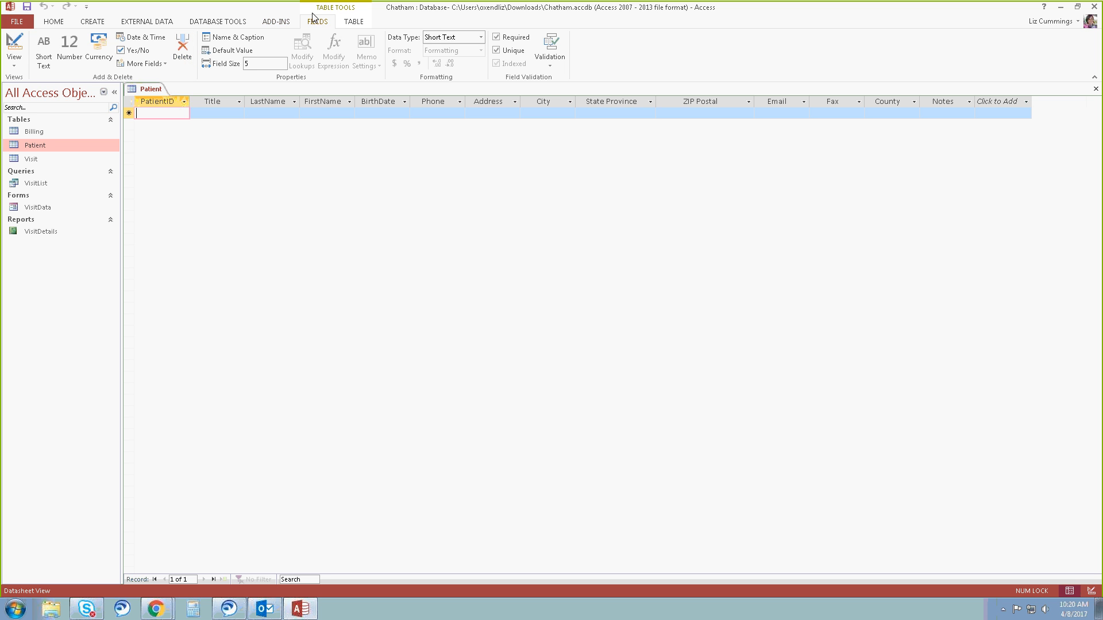
pyautogui.click(593, 103)
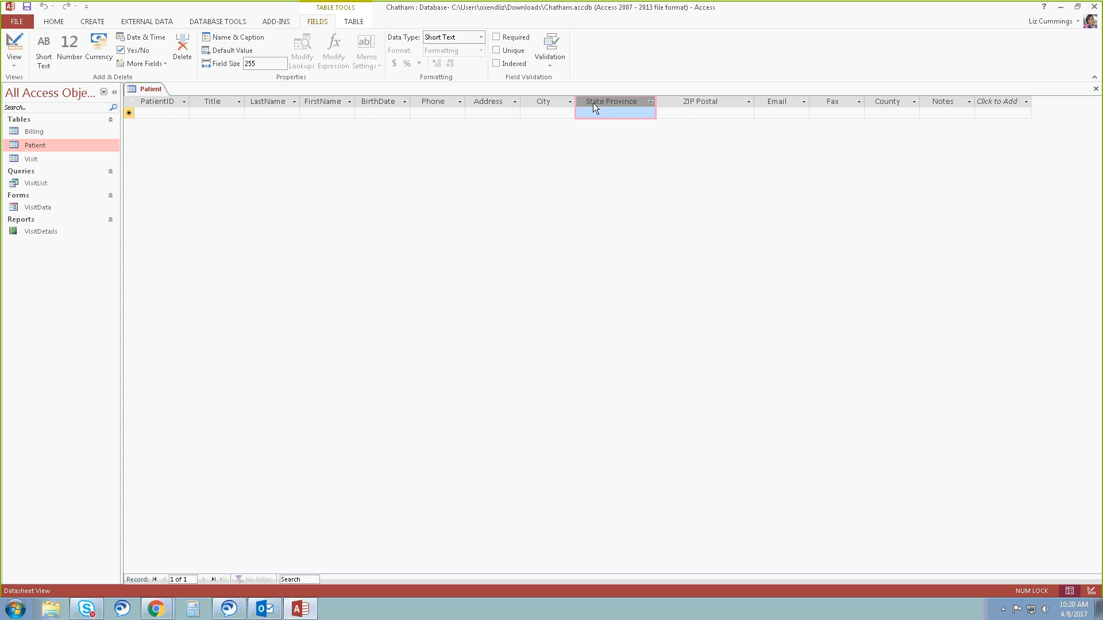
pyautogui.rightClick(592, 102)
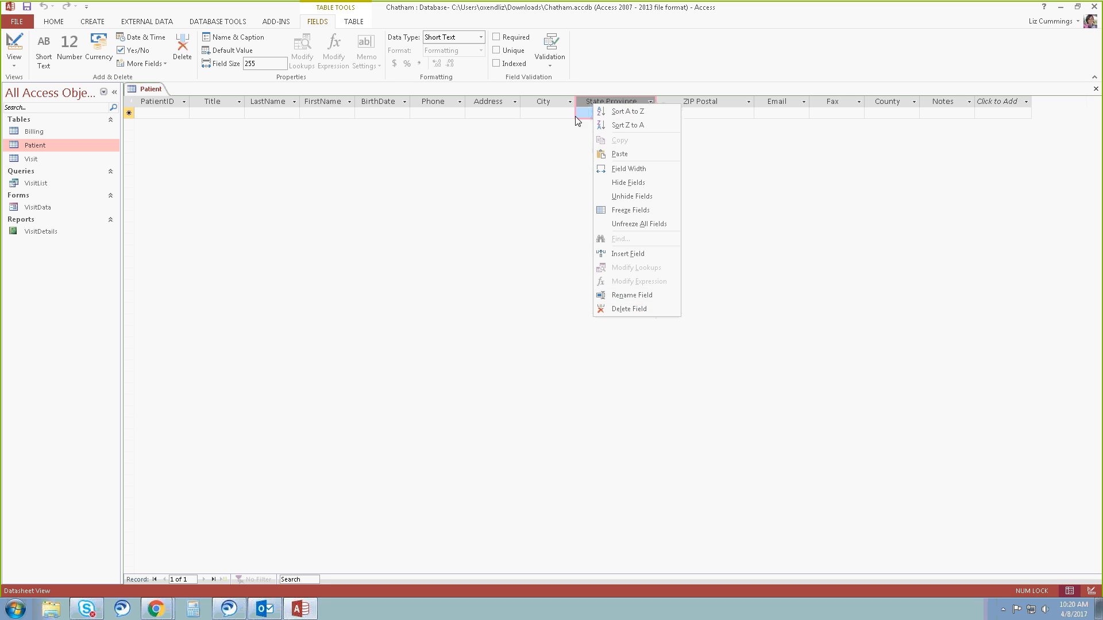
pyautogui.press('Escape')
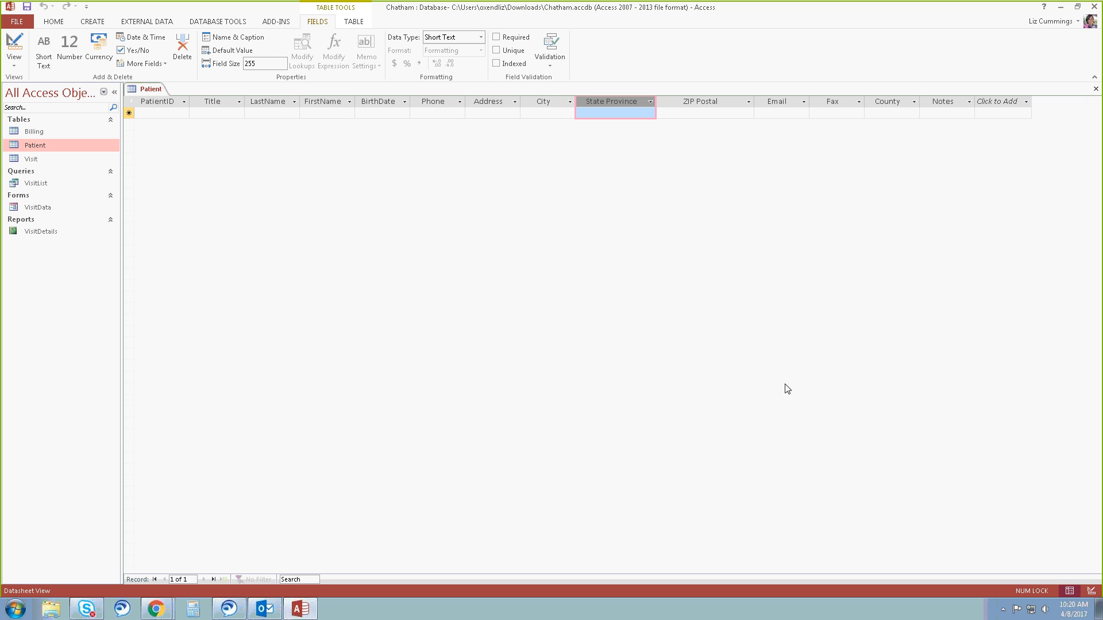
# Switch the Patient table to Design view and delete the Title field.
pyautogui.click(15, 44)
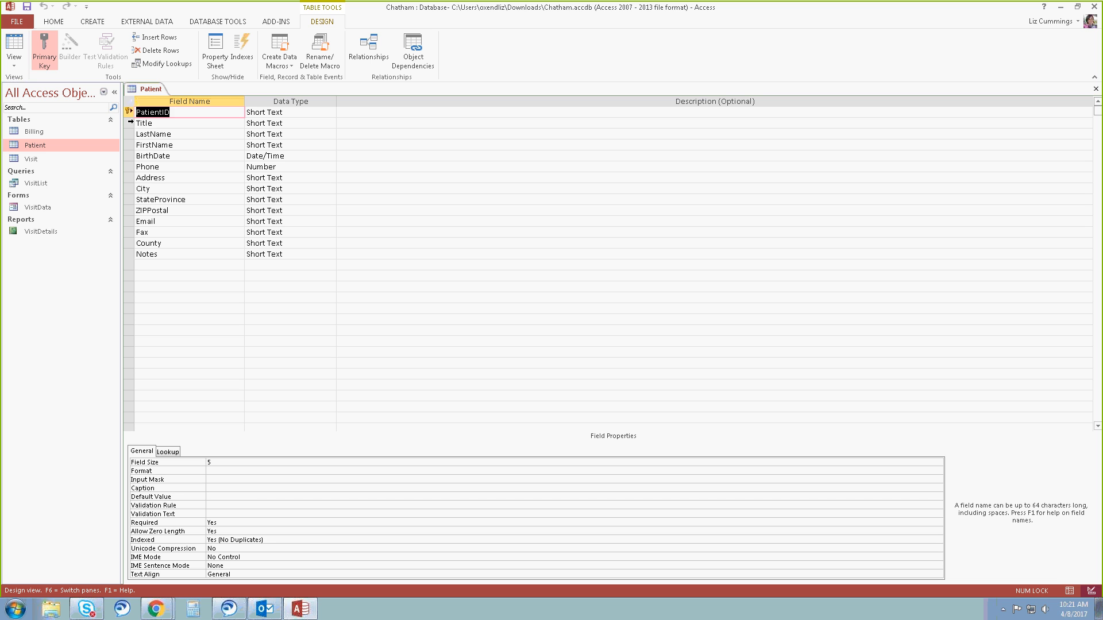
pyautogui.click(130, 122)
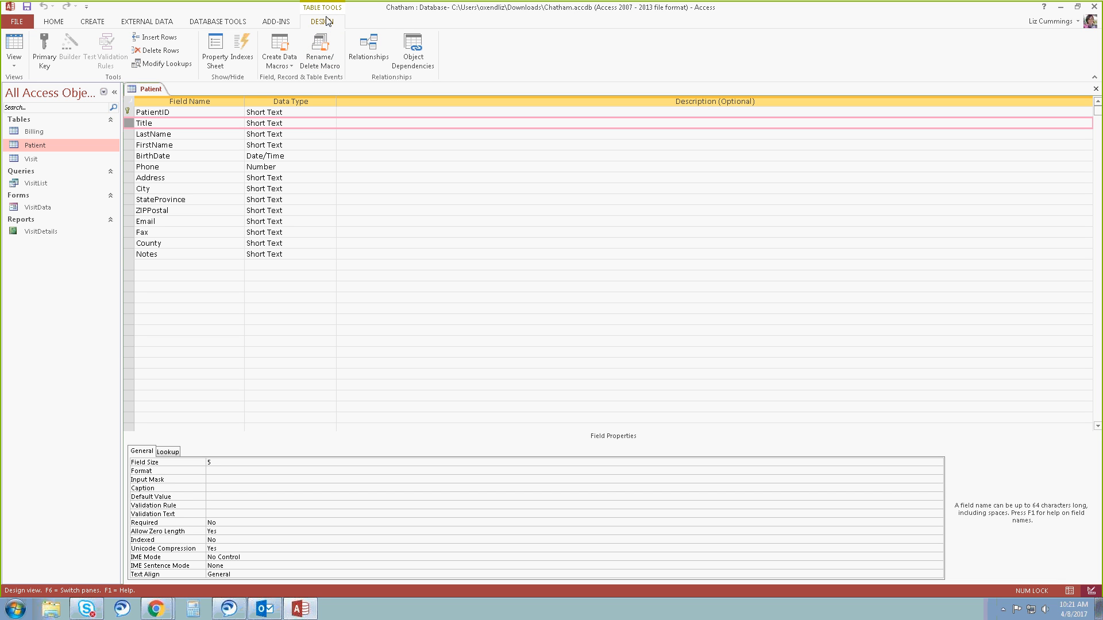
pyautogui.click(180, 52)
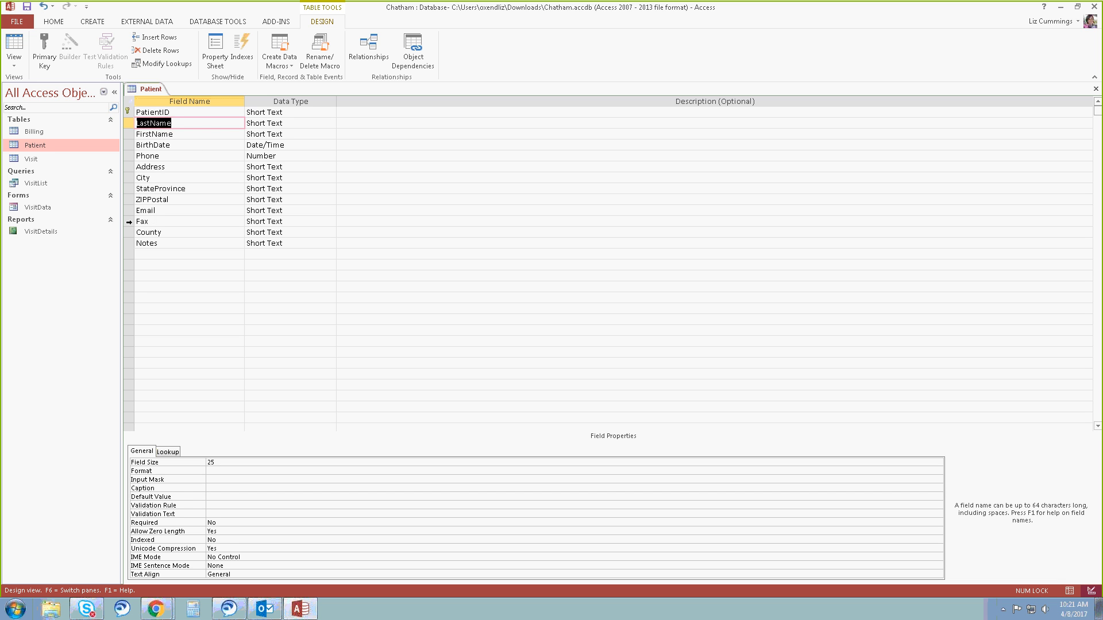
# Delete the Fax, County and Notes fields from the Patient table design together.
pyautogui.click(128, 221)
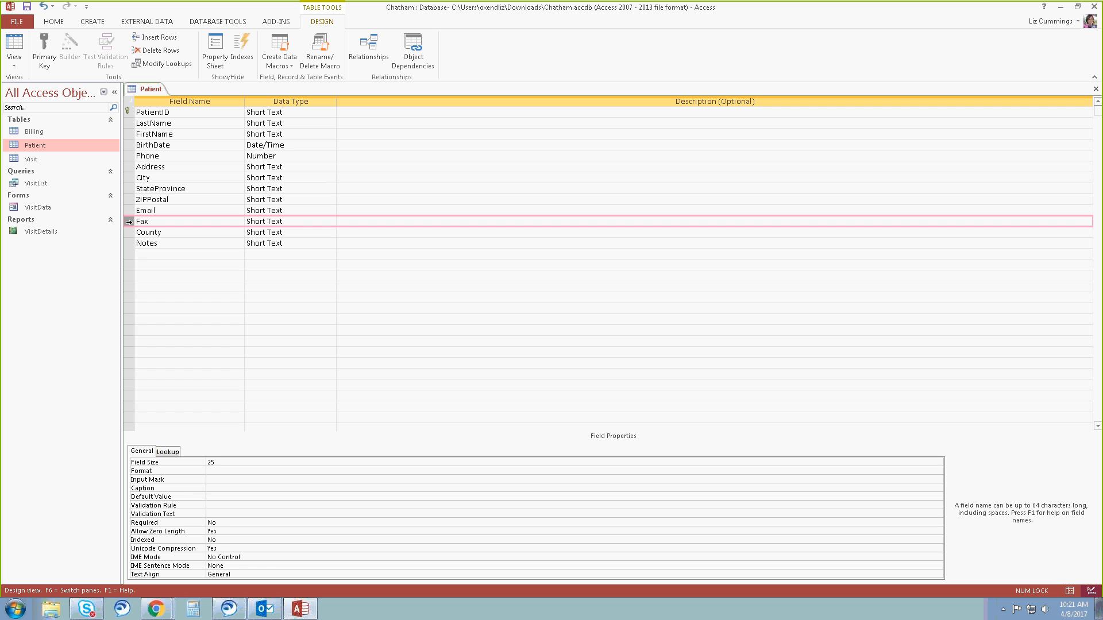
pyautogui.moveTo(129, 221); pyautogui.dragTo(129, 232)
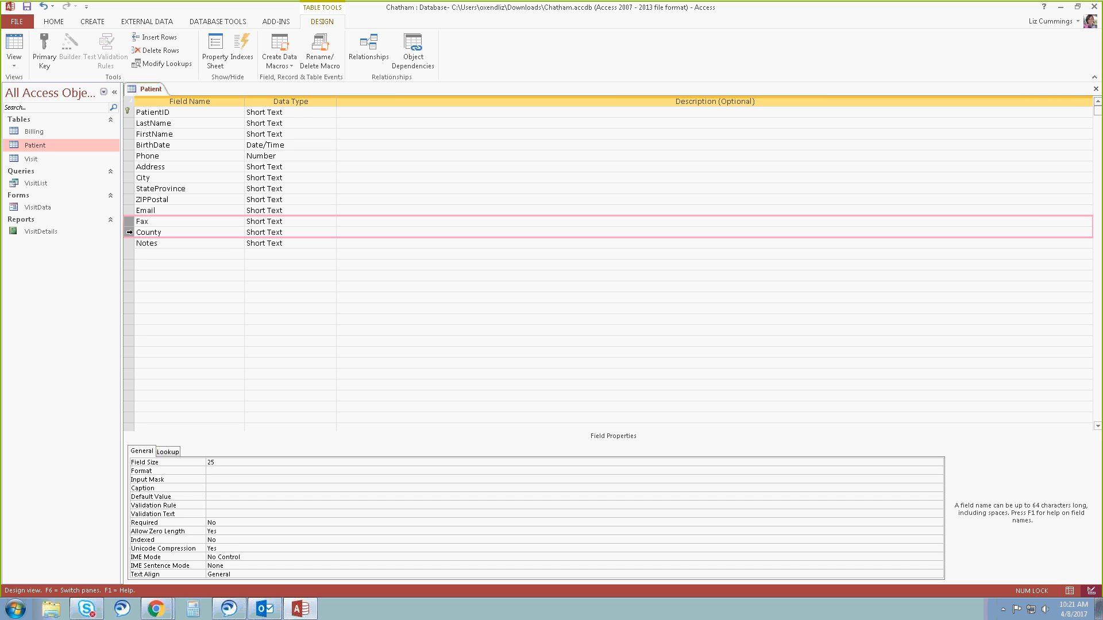
pyautogui.moveTo(129, 232); pyautogui.dragTo(129, 240)
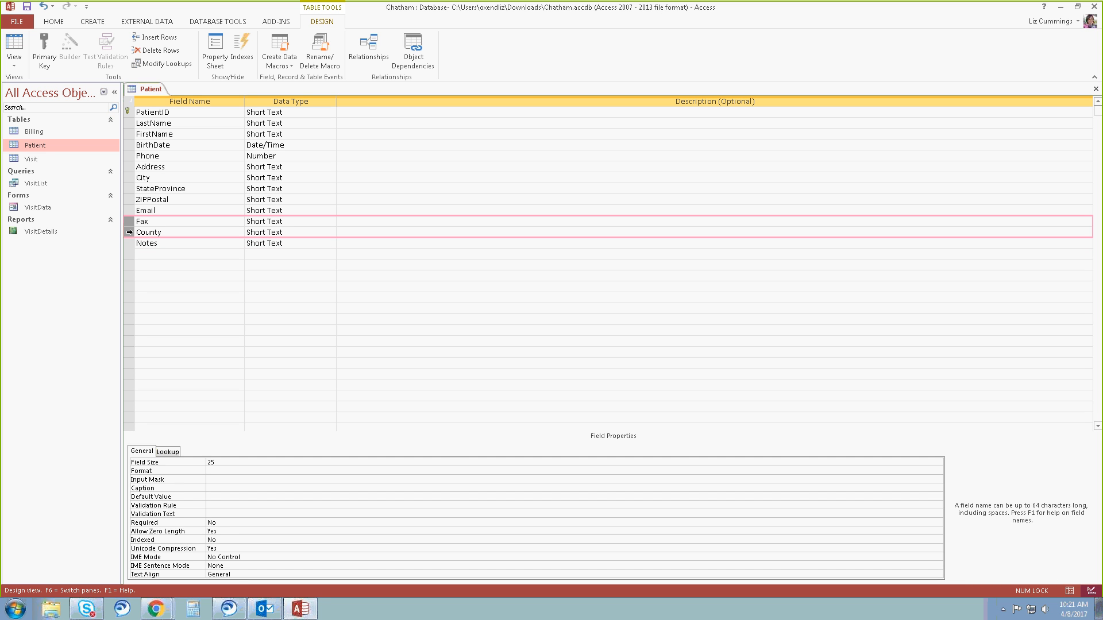
pyautogui.moveTo(129, 232); pyautogui.dragTo(130, 243)
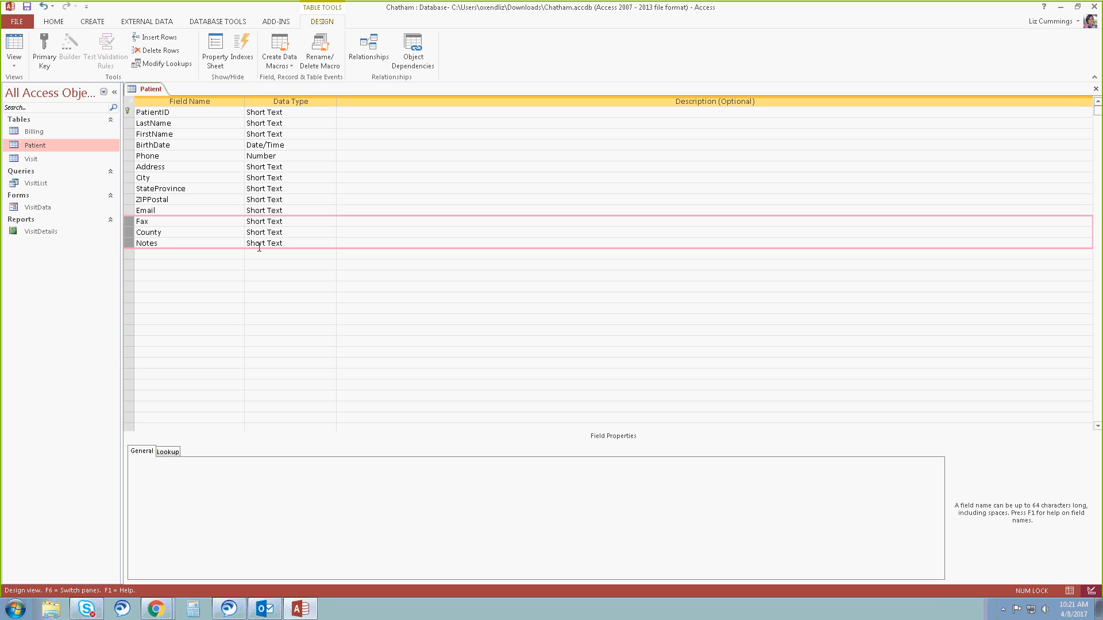
pyautogui.click(172, 52)
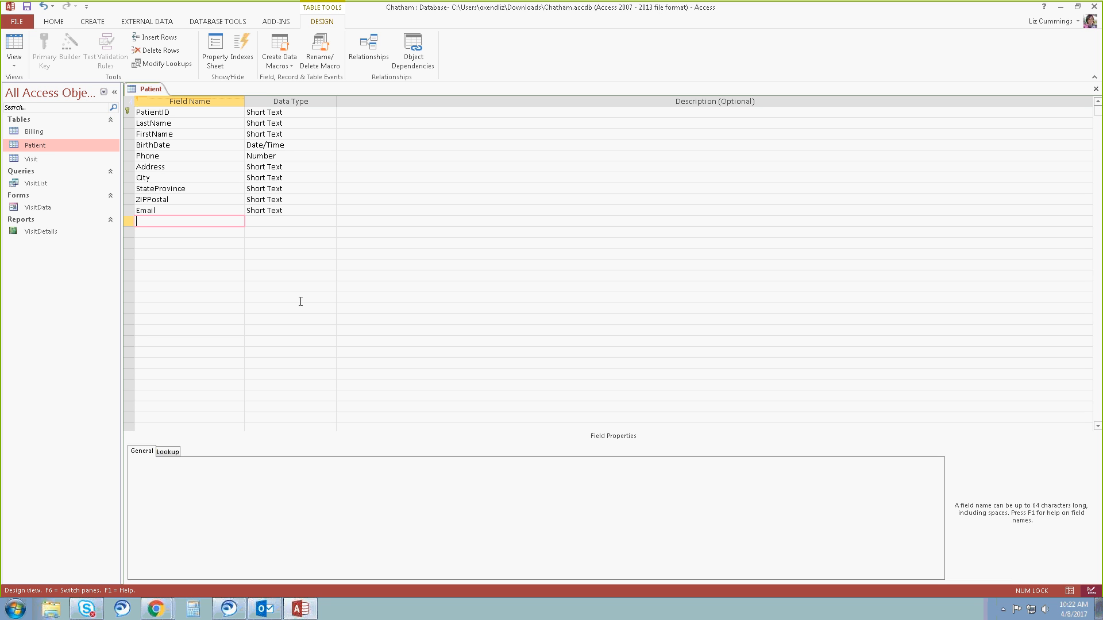
# Rename the StateProvince field as State and the ZIPPostal field as ZIP.
pyautogui.click(183, 189)
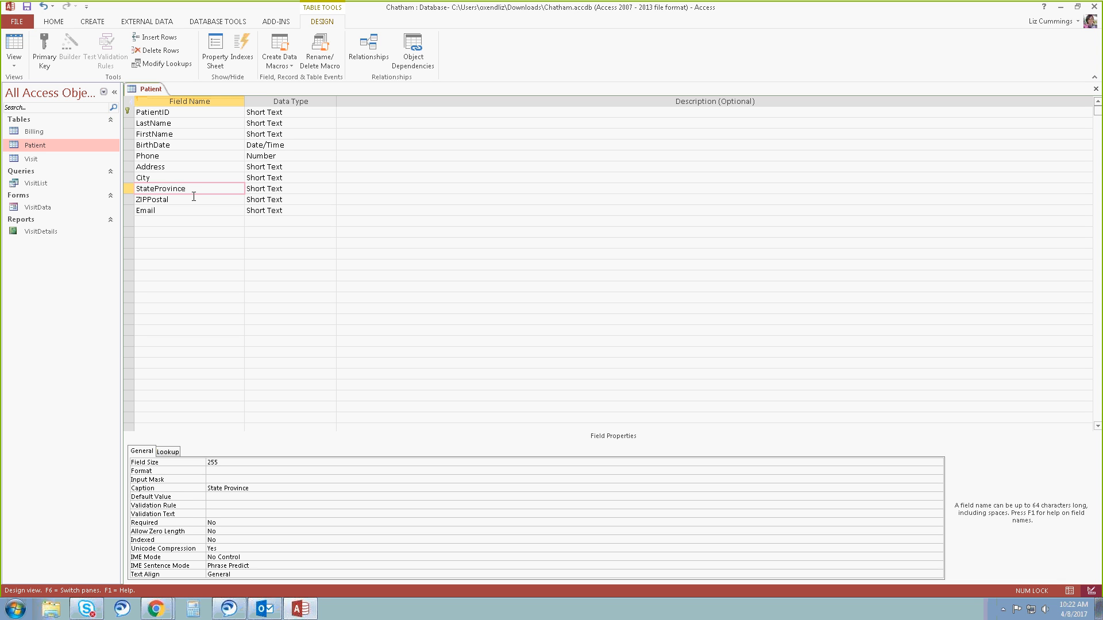
pyautogui.press('BackSpace')
pyautogui.press('BackSpace')
pyautogui.press('BackSpace')
pyautogui.press('BackSpace')
pyautogui.press('BackSpace')
pyautogui.press('BackSpace')
pyautogui.press('BackSpace')
pyautogui.press('BackSpace')
pyautogui.click(192, 199)
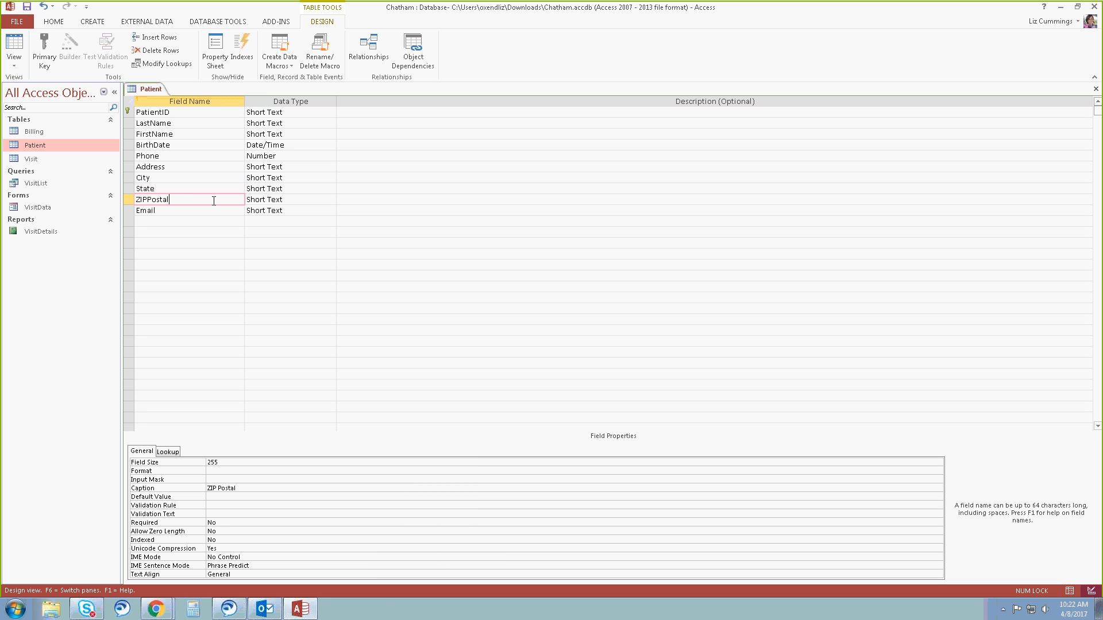
pyautogui.press('BackSpace')
pyautogui.press('BackSpace')
pyautogui.press('BackSpace')
pyautogui.press('BackSpace')
pyautogui.press('BackSpace')
pyautogui.press('BackSpace')
pyautogui.click(296, 204)
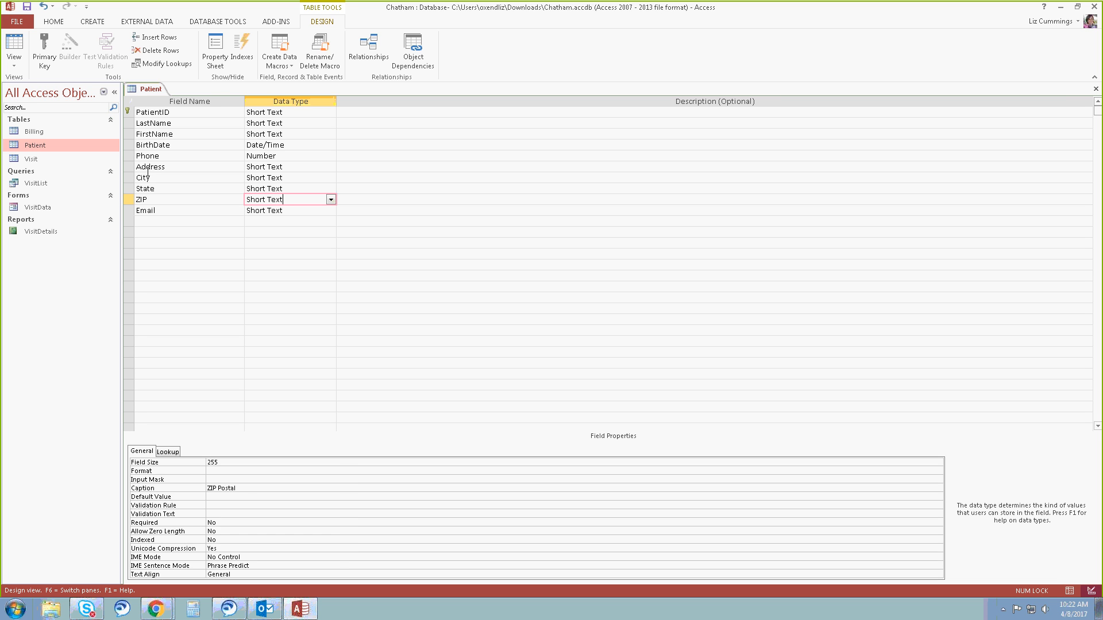
# Change the Phone field's data type to Short Text and set its field size to 14.
pyautogui.click(257, 155)
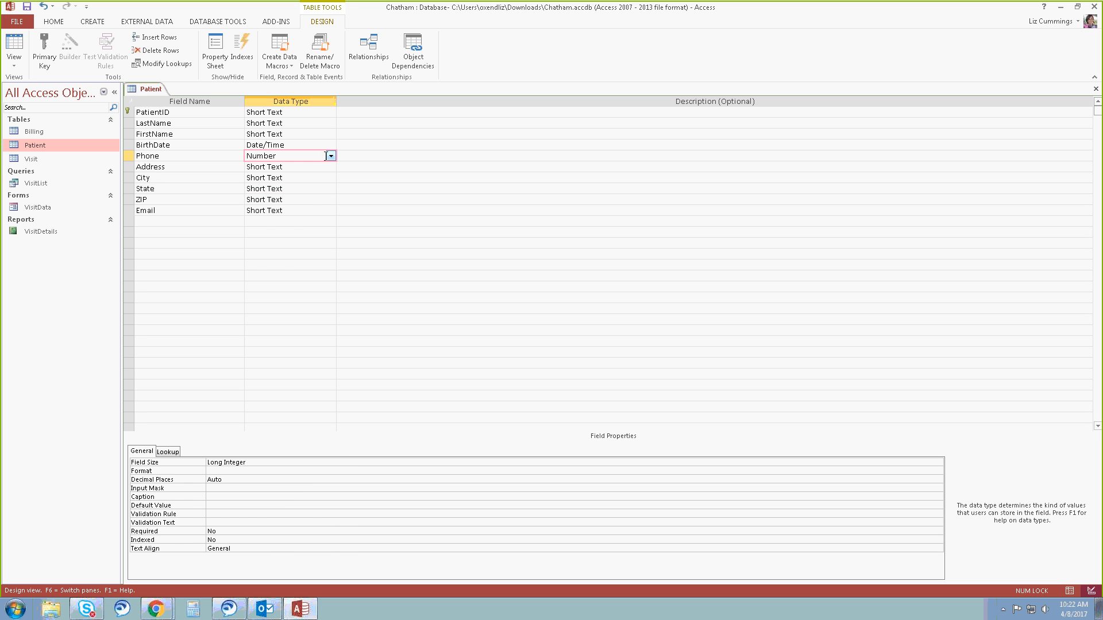
pyautogui.click(331, 156)
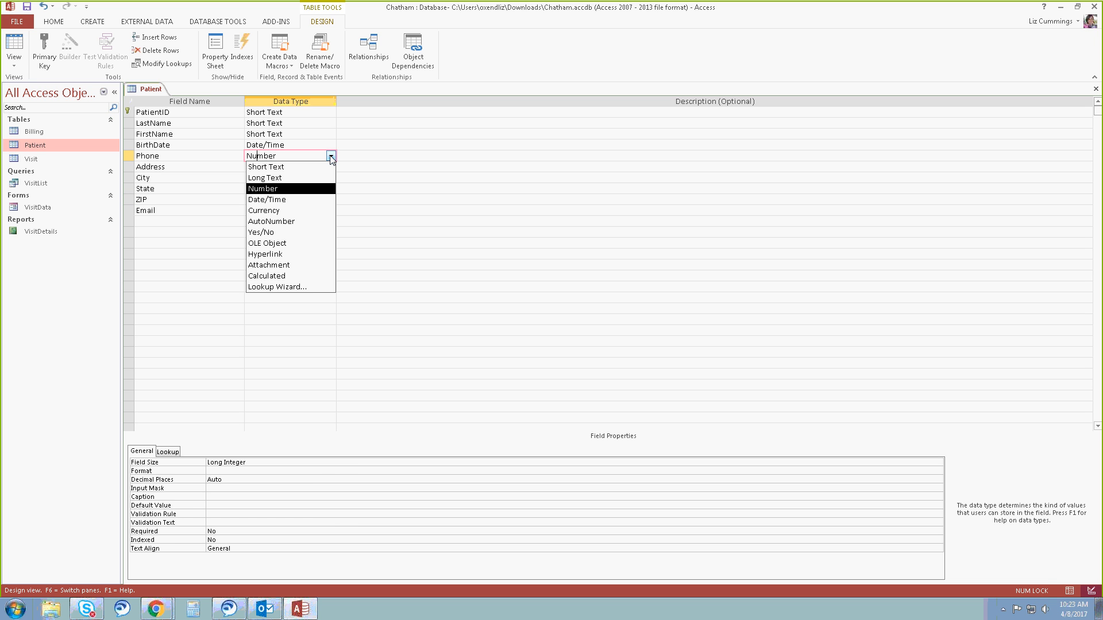
pyautogui.click(290, 166)
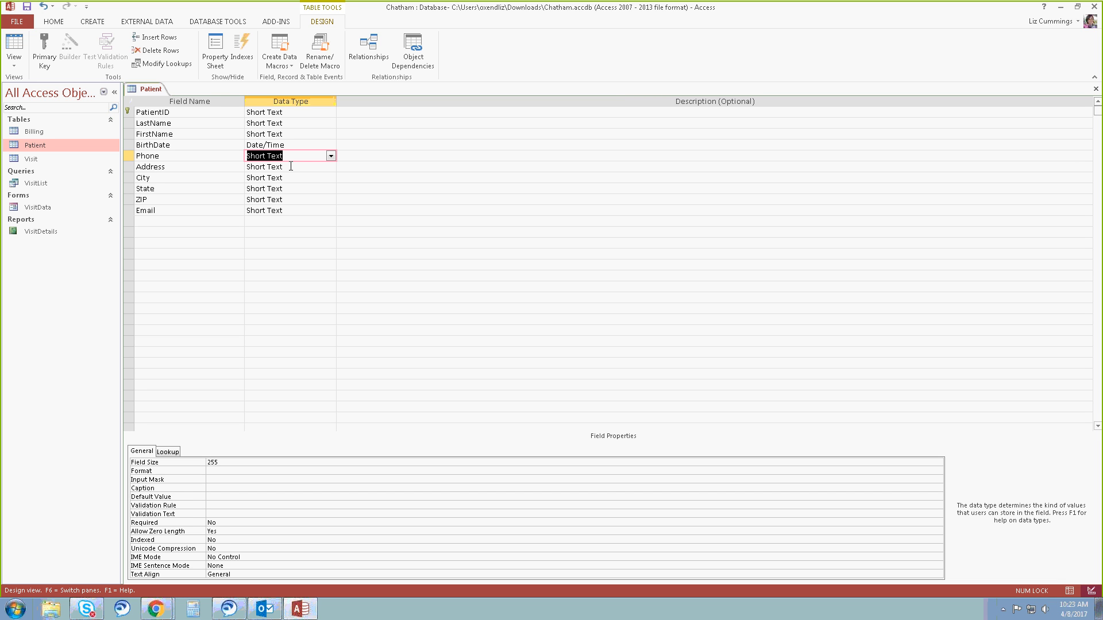
pyautogui.press('F6')
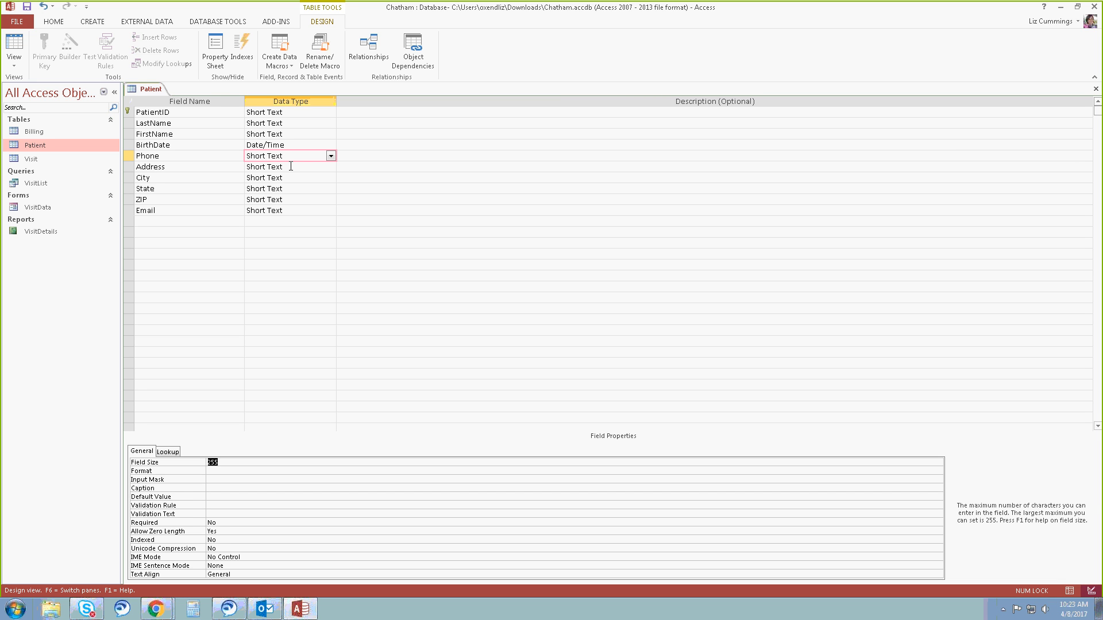
pyautogui.write('14')
# Set the Address field's size to 35 and remove its caption.
pyautogui.click(253, 166)
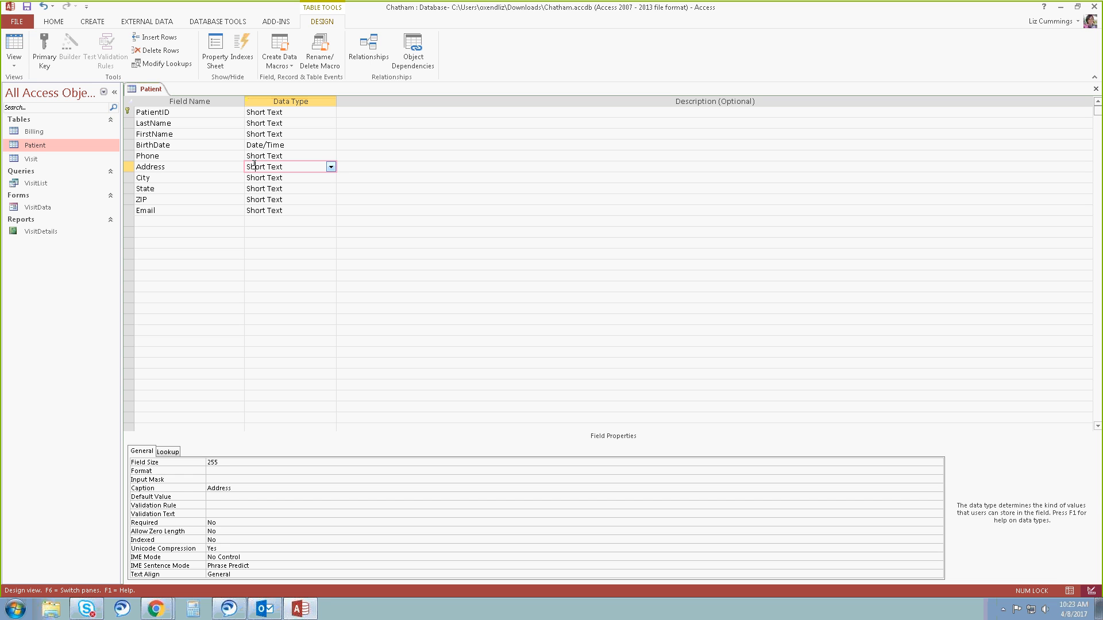
pyautogui.press('F6')
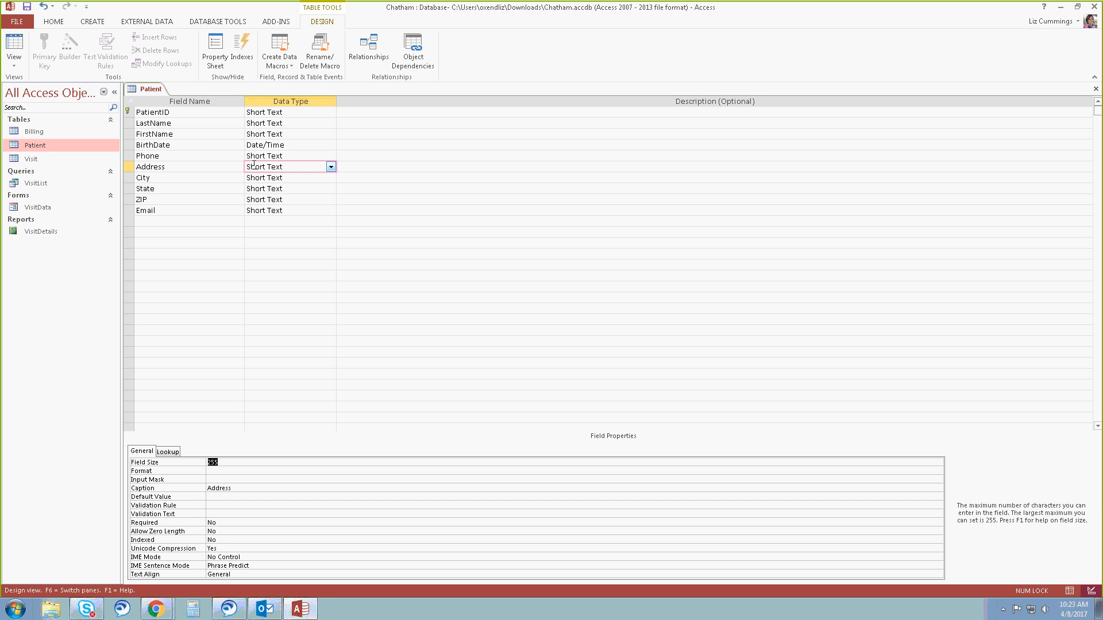
pyautogui.write('35')
pyautogui.press('Down')
pyautogui.press('Down')
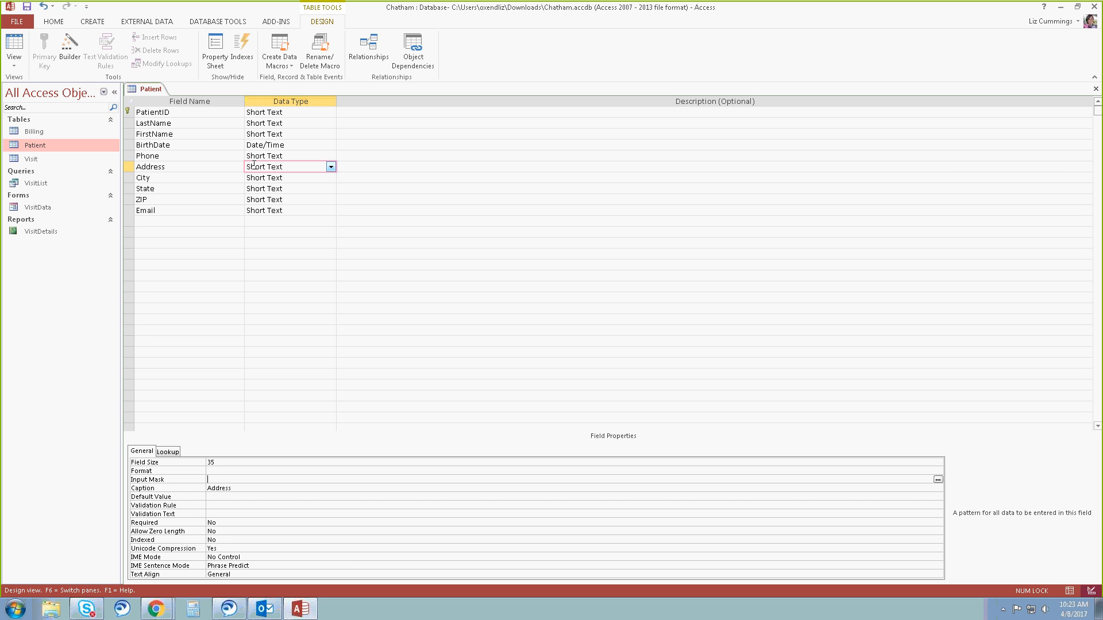
pyautogui.press('Down')
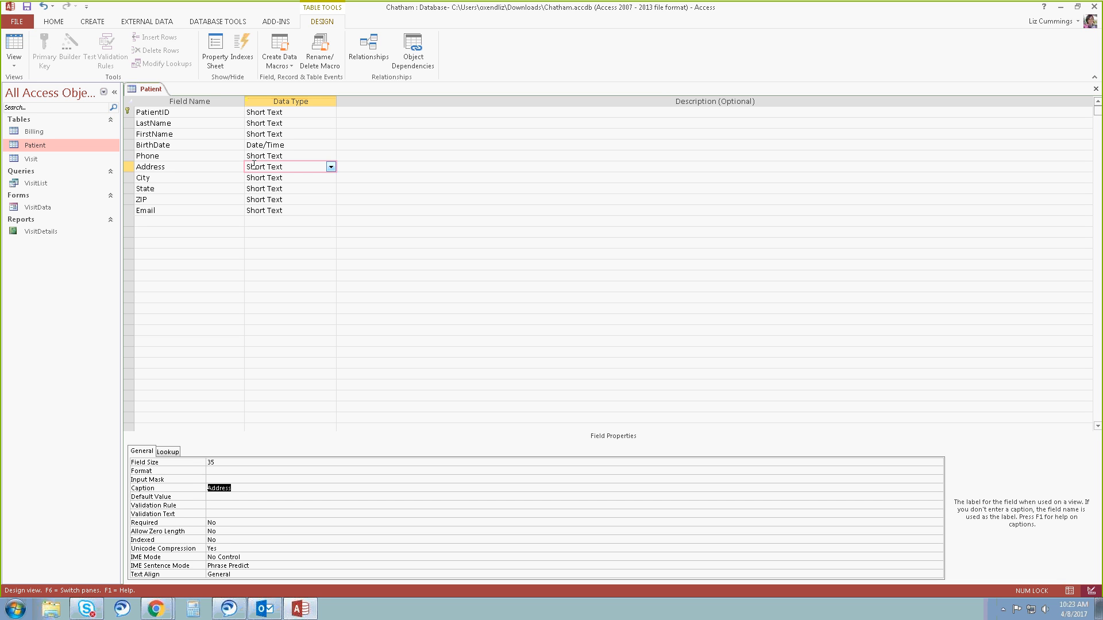
pyautogui.press('Delete')
# Set the City field's size to 25 and remove its caption.
pyautogui.click(272, 177)
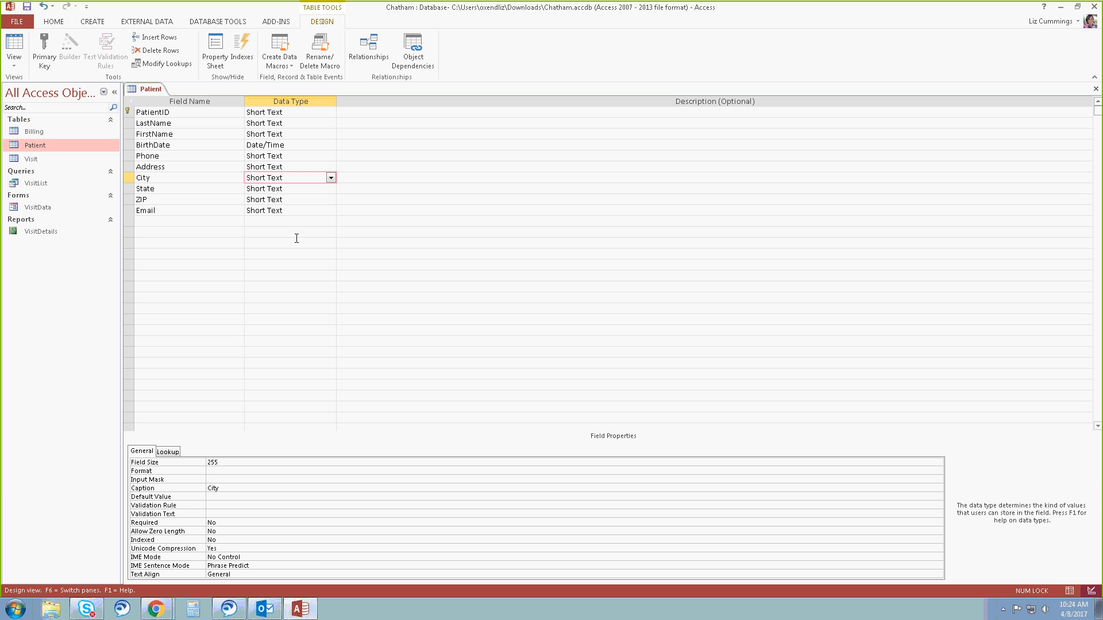
pyautogui.press('F6')
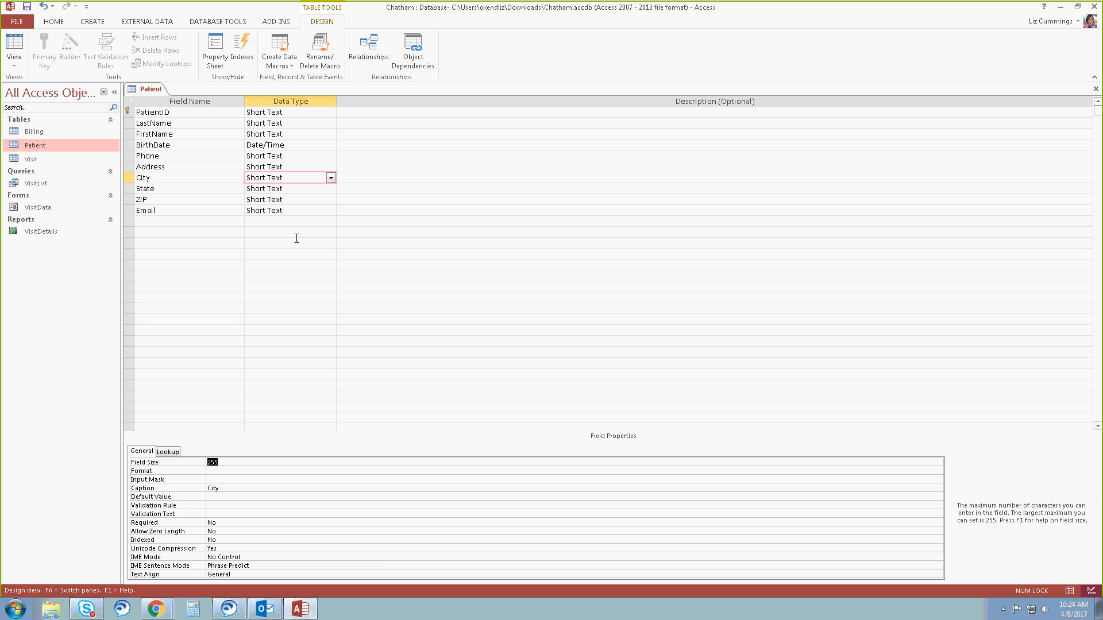
pyautogui.write('2')
pyautogui.press('Down')
pyautogui.press('Down')
pyautogui.press('Down')
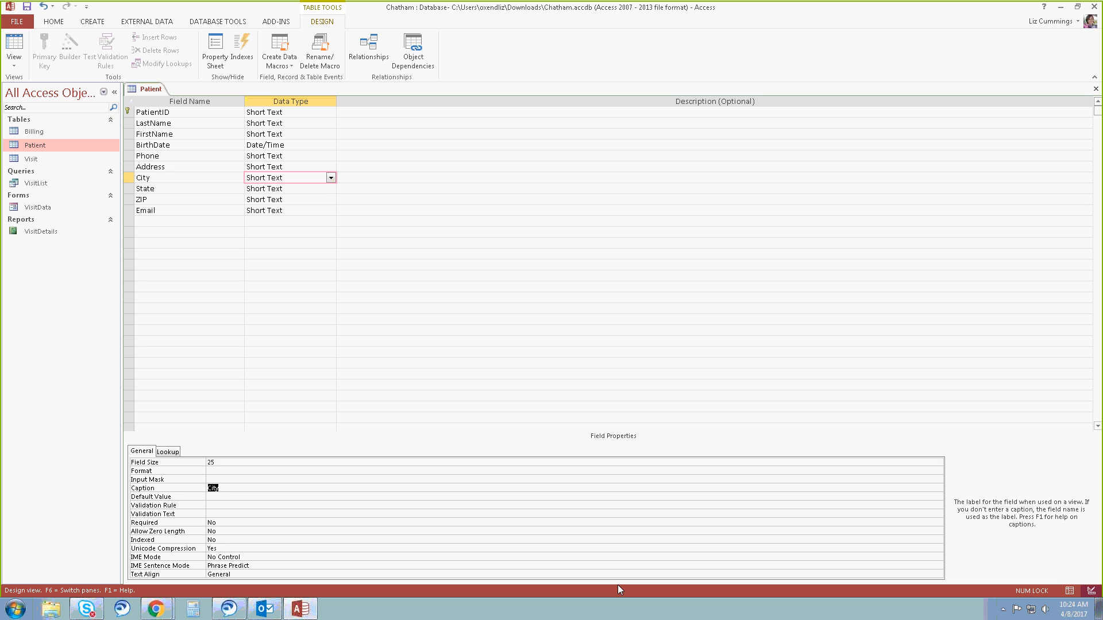
pyautogui.press('Delete')
# Set the State field's size to 2 and remove its State Province caption.
pyautogui.click(257, 188)
pyautogui.doubleClick(213, 462)
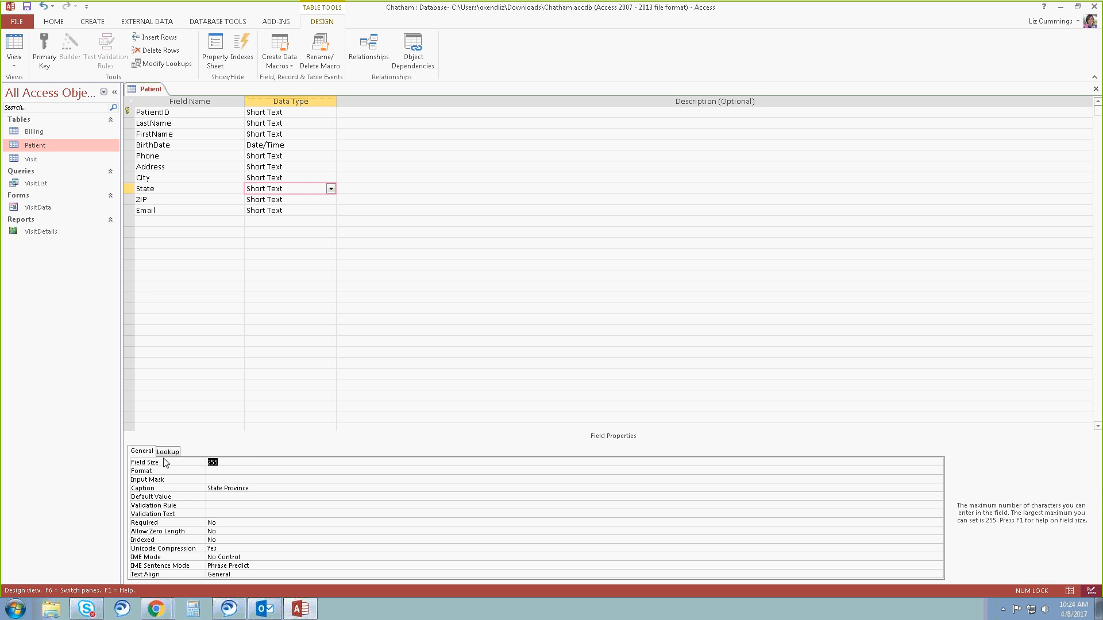
pyautogui.write('2')
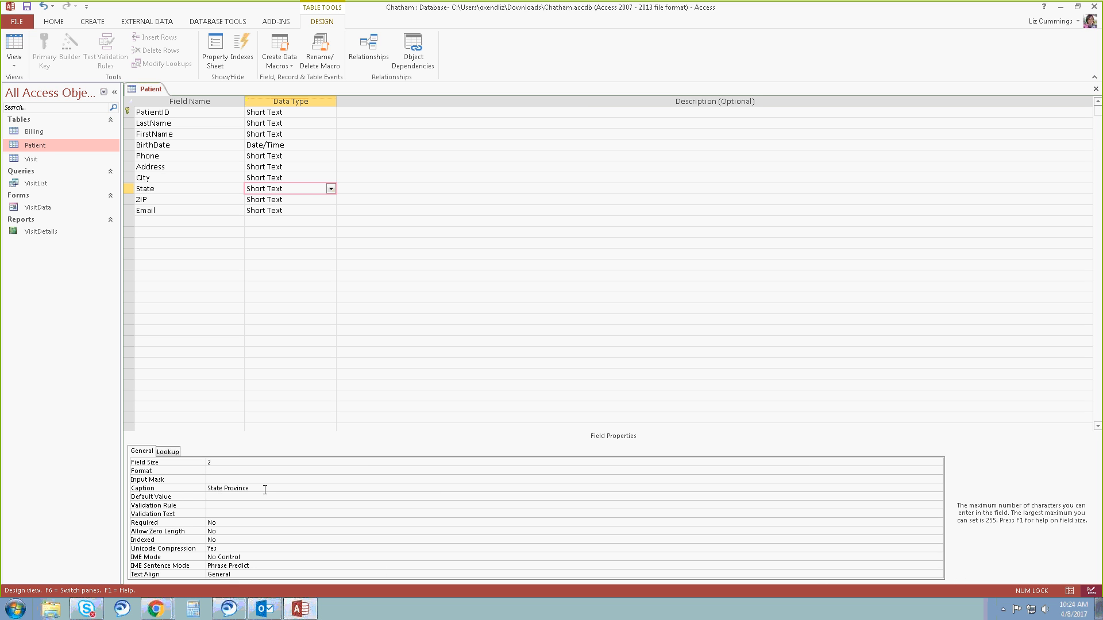
pyautogui.moveTo(264, 489); pyautogui.dragTo(199, 489)
pyautogui.press('Delete')
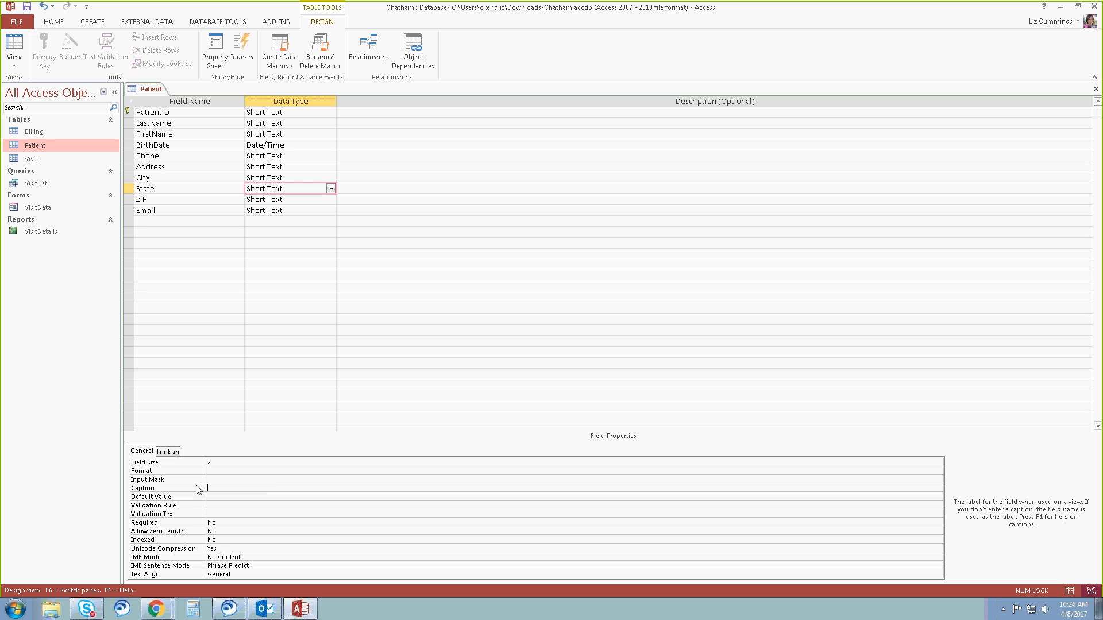
# Set the ZIP field's size to 10, remove its caption, and save the Patient table.
pyautogui.click(275, 199)
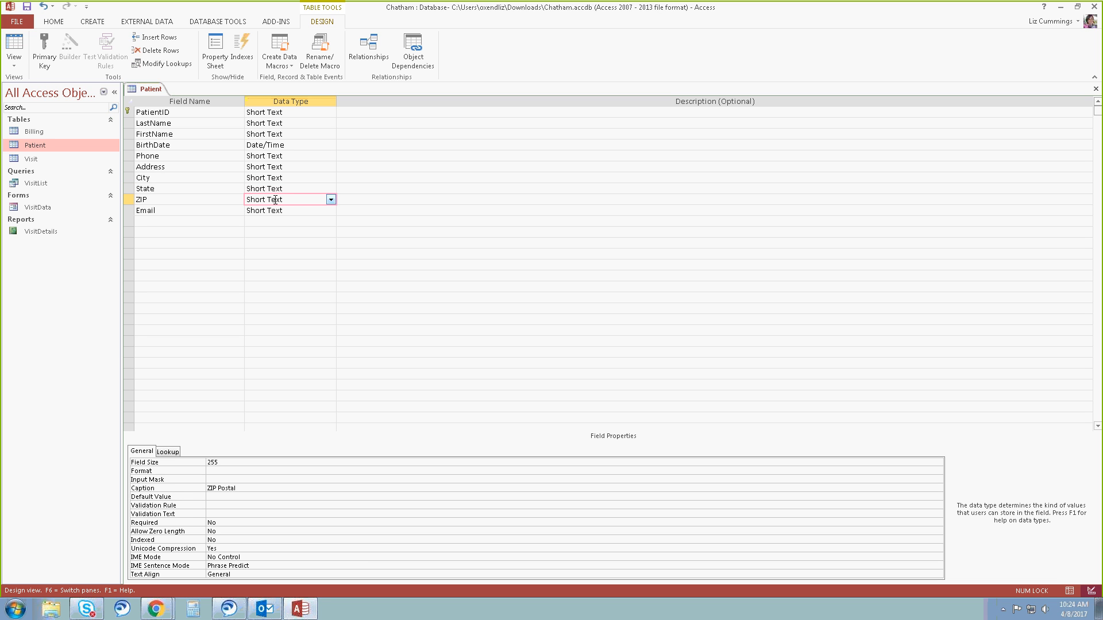
pyautogui.doubleClick(213, 462)
pyautogui.write('10')
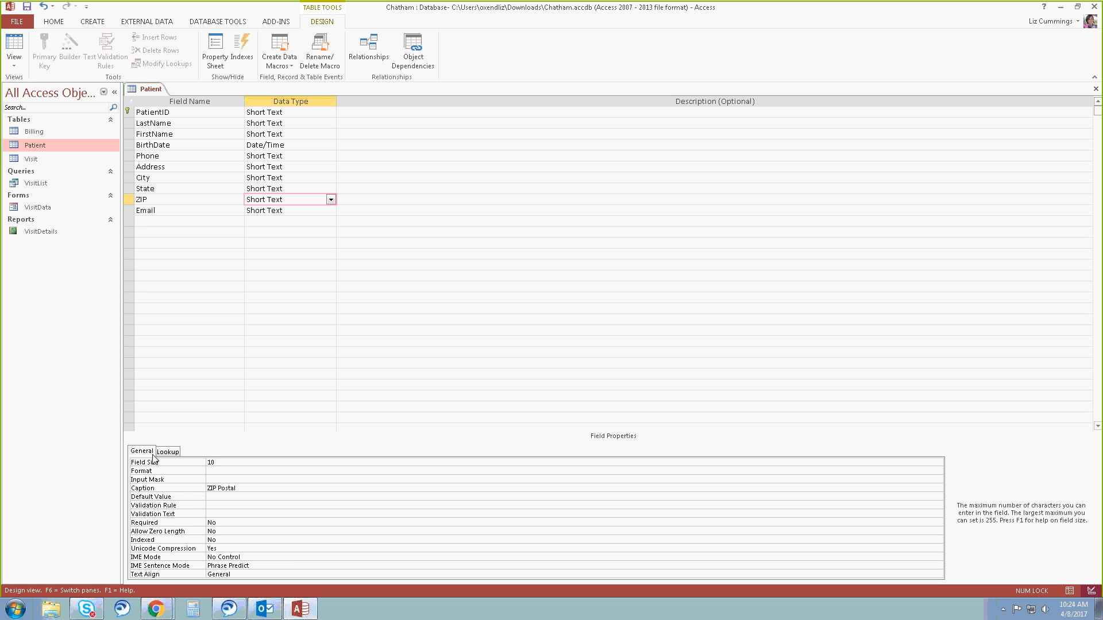
pyautogui.click(197, 488)
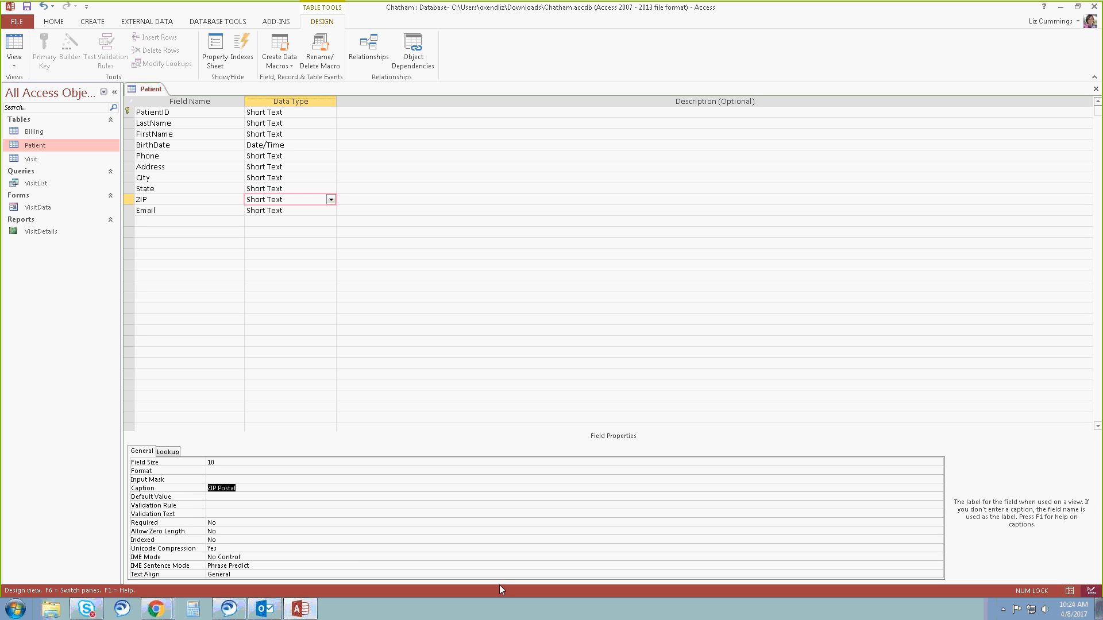
pyautogui.press('Delete')
pyautogui.click(27, 8)
# Enter "Primary Key" as the description of the PatientID field.
pyautogui.click(382, 112)
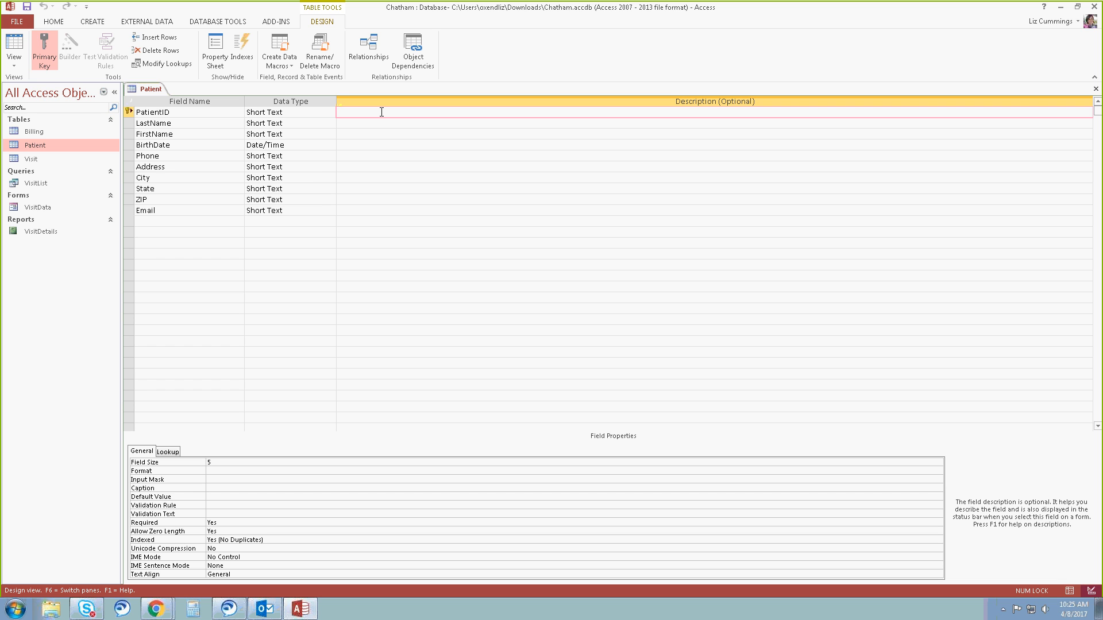
pyautogui.write('Primary Key')
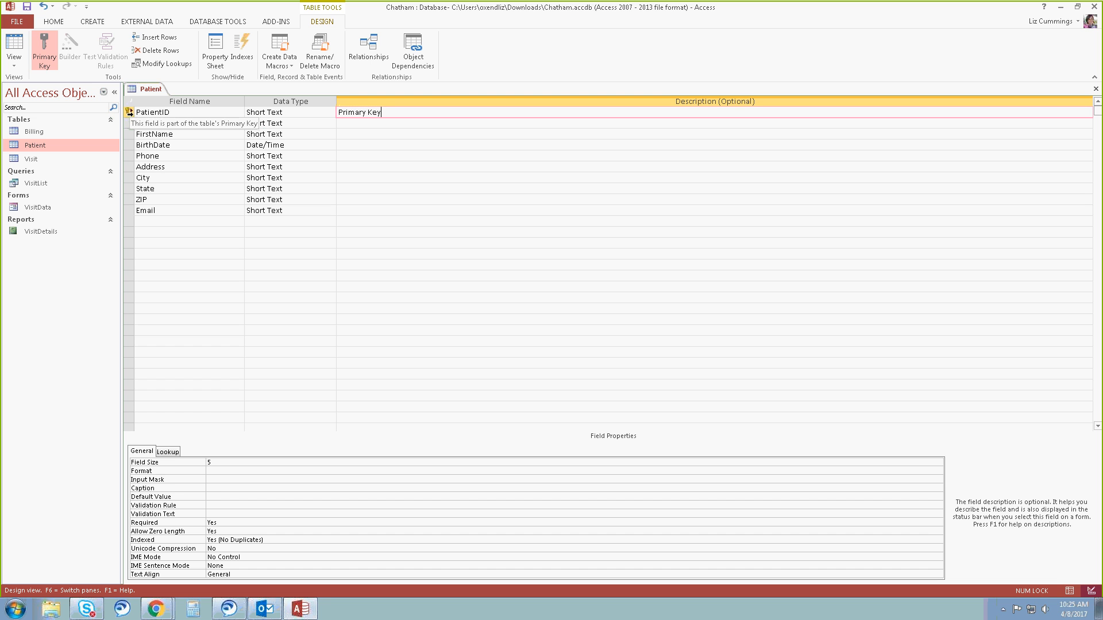
pyautogui.click(168, 111)
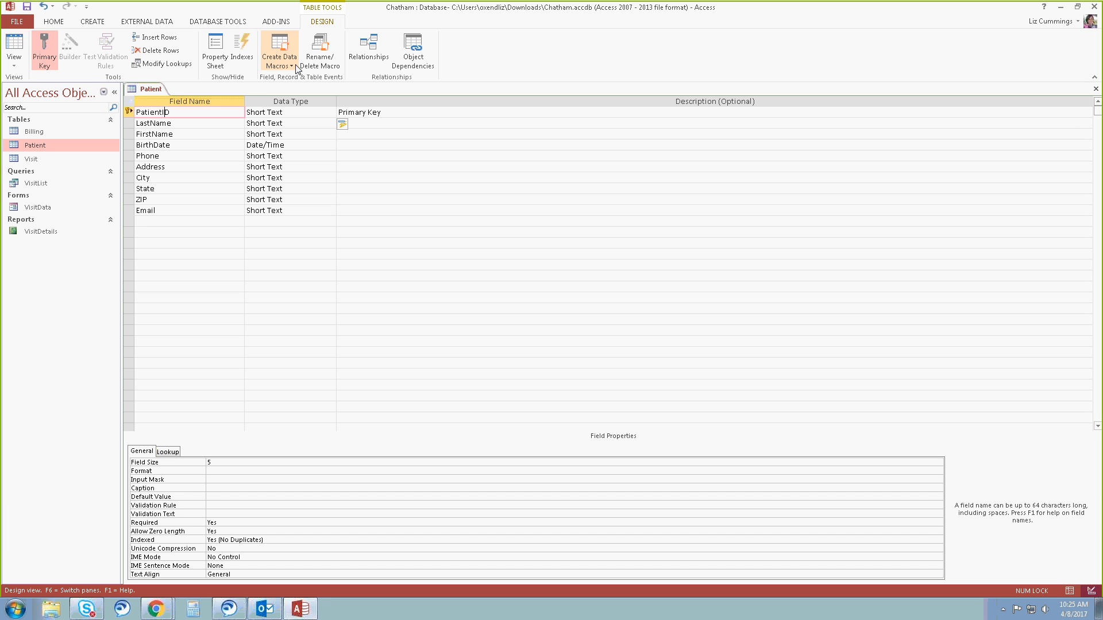
pyautogui.click(387, 122)
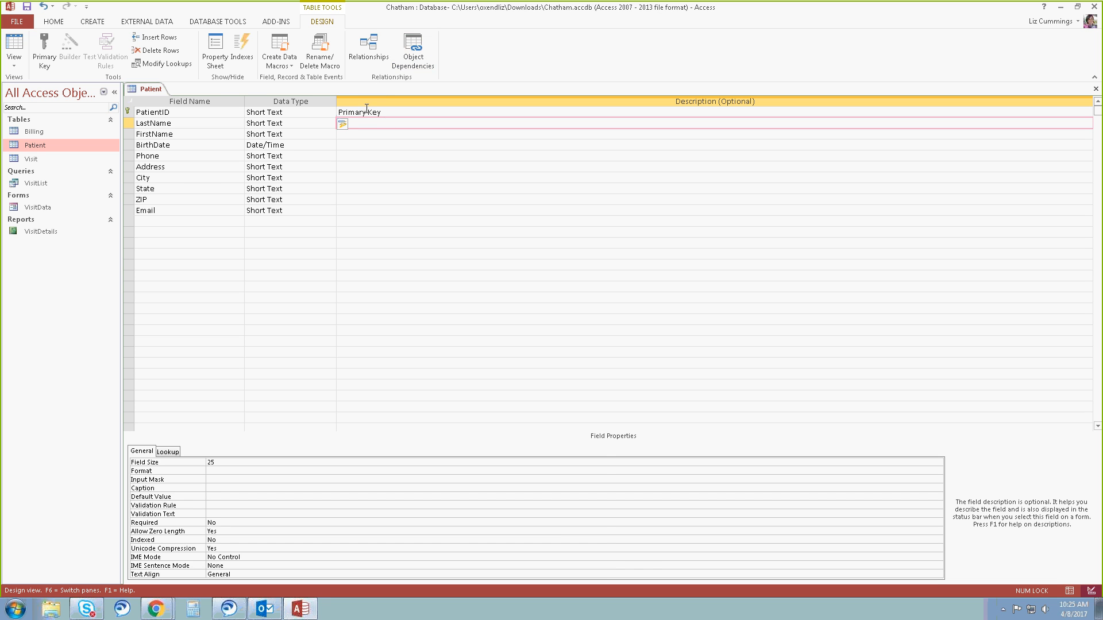
# Give the PatientID field the caption "Patient ID".
pyautogui.click(373, 112)
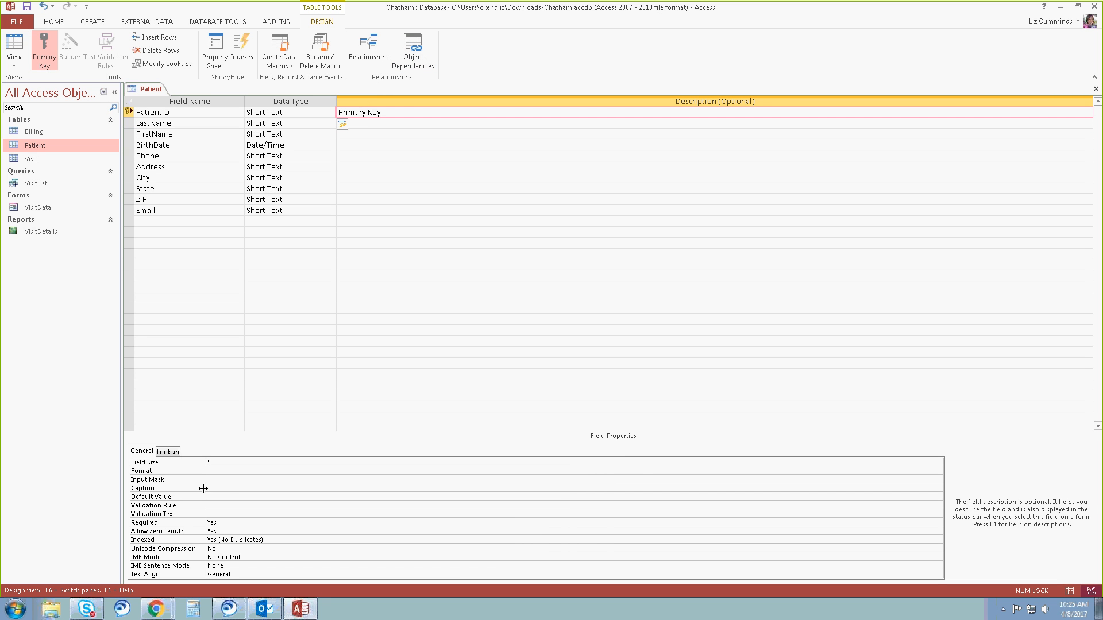
pyautogui.click(230, 486)
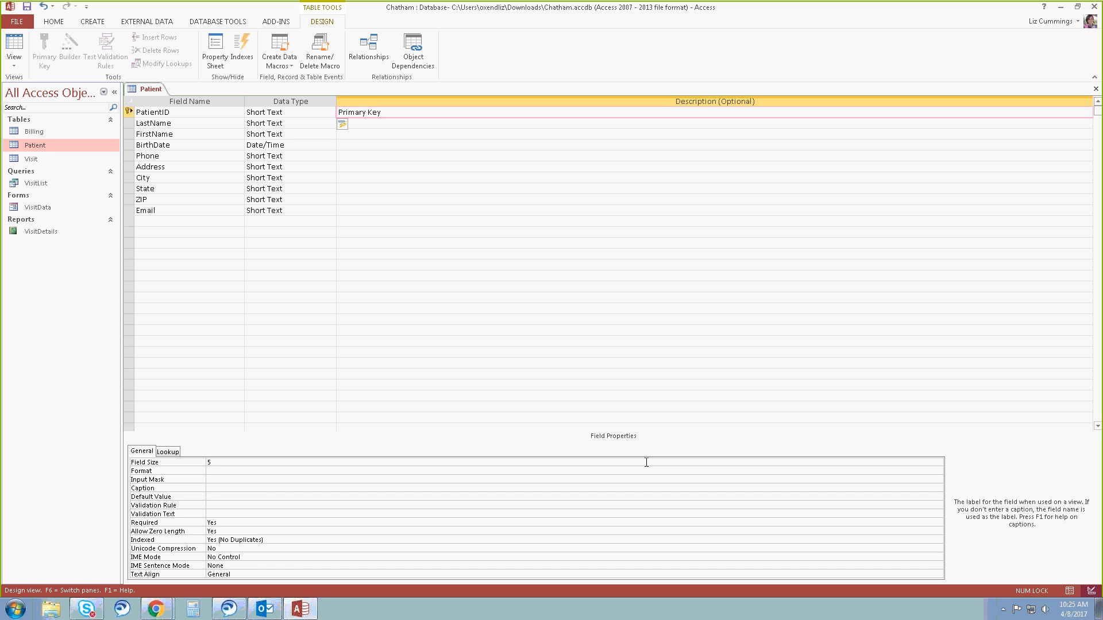
pyautogui.write('OP')
pyautogui.press('BackSpace')
pyautogui.press('BackSpace')
pyautogui.write('Patient I')
# Give the LastName field the caption "Last Name".
pyautogui.click(386, 123)
pyautogui.click(348, 124)
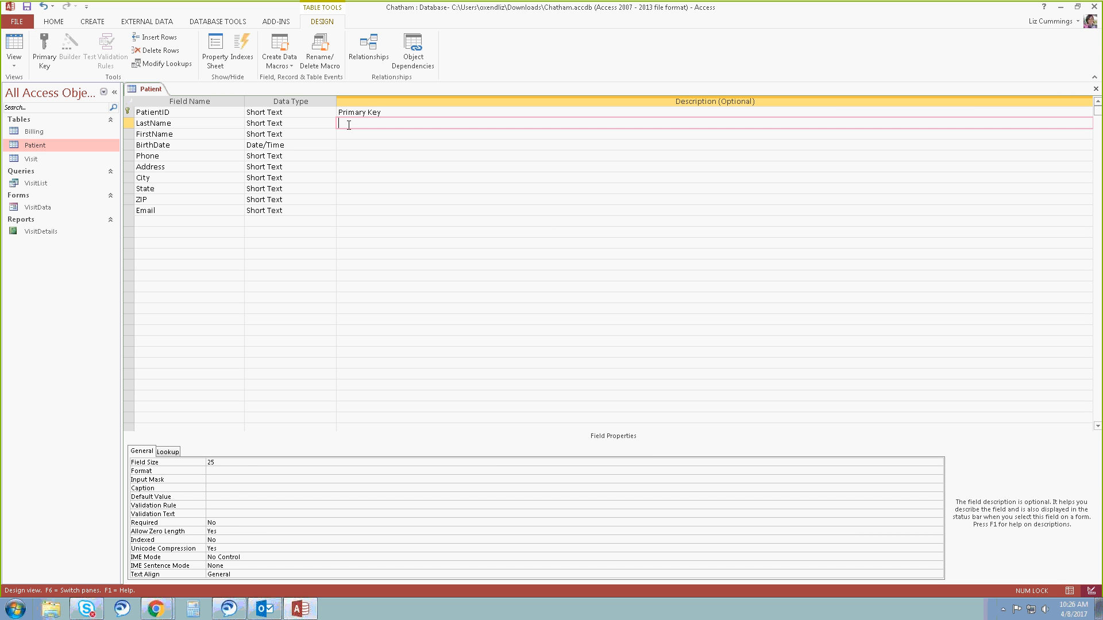
pyautogui.click(215, 488)
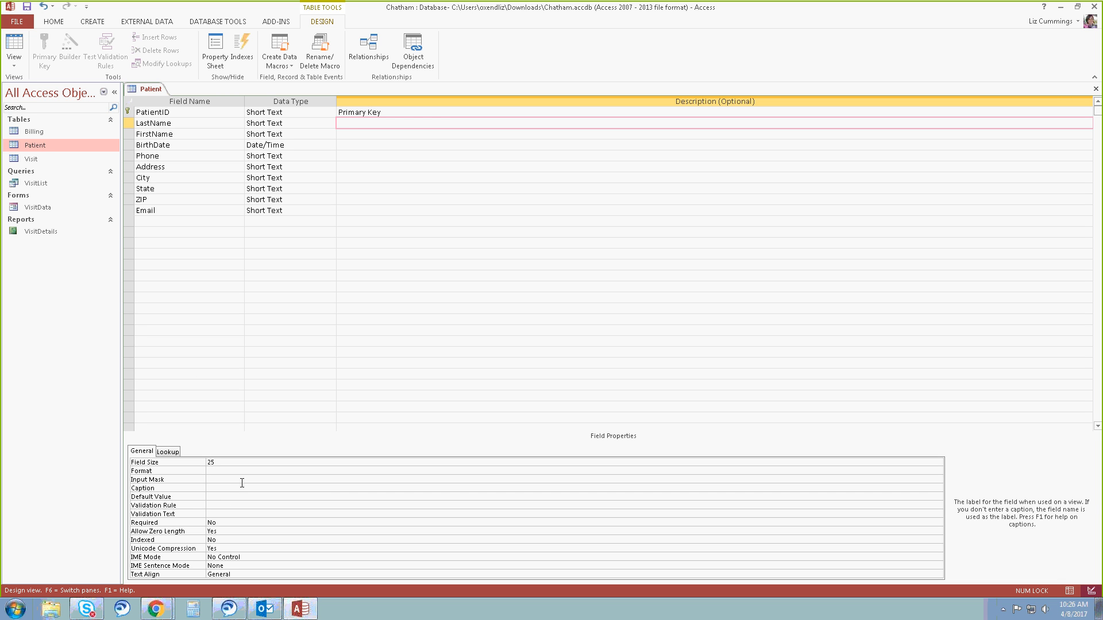
pyautogui.write('Last Name')
# Give the FirstName field the caption "First Name".
pyautogui.click(370, 136)
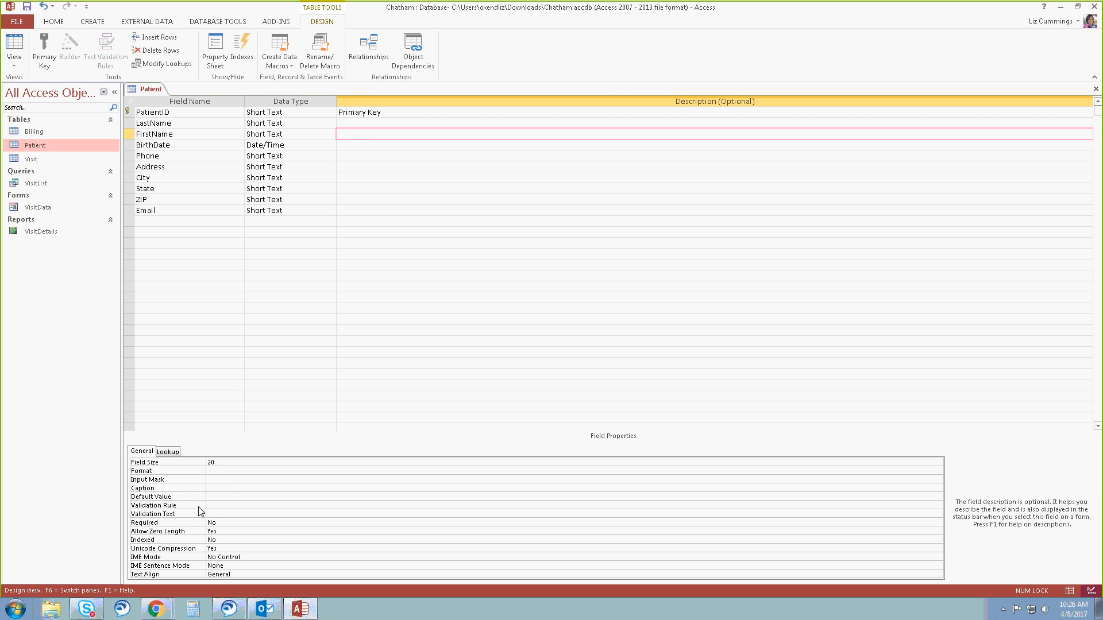
pyautogui.click(217, 488)
pyautogui.write('First')
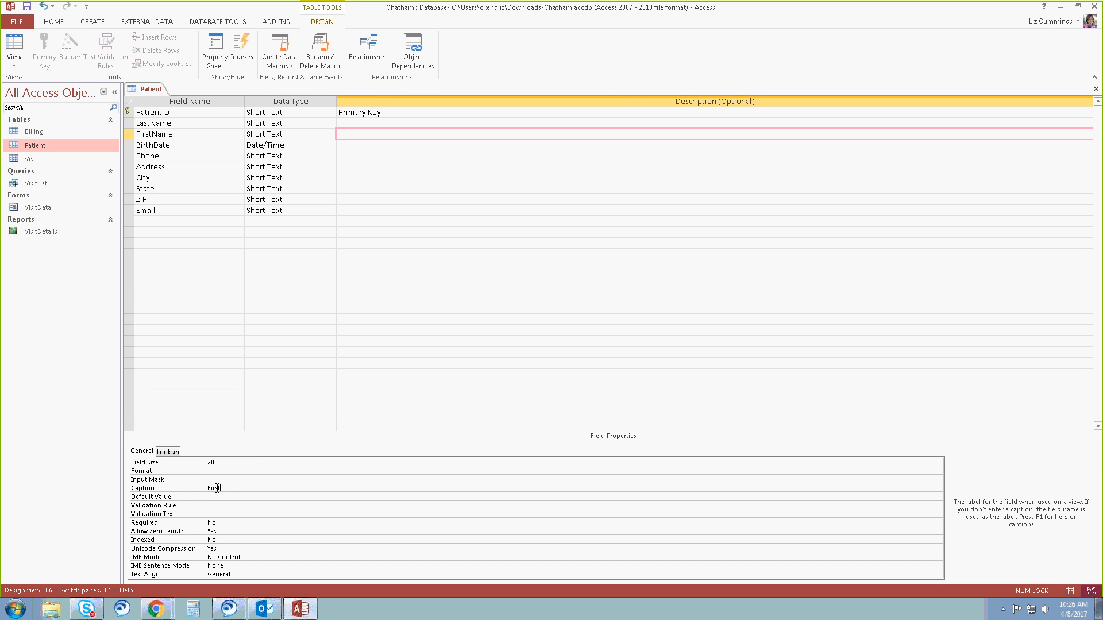
pyautogui.write(' Name')
# Give the BirthDate field the caption "Date of Birth" and save the table design.
pyautogui.click(347, 143)
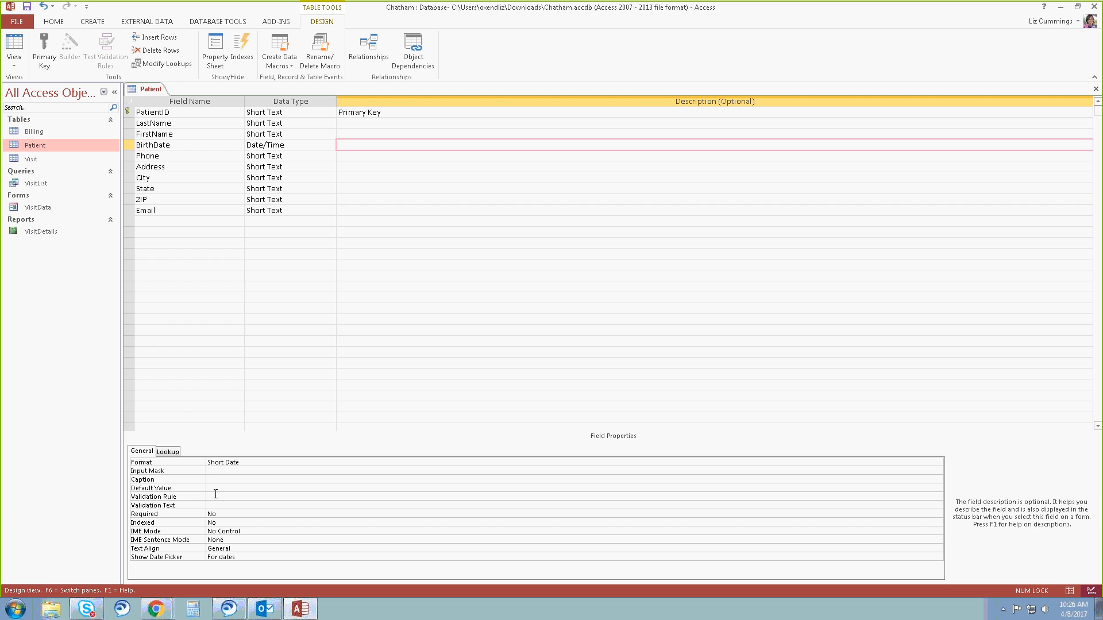
pyautogui.click(216, 489)
pyautogui.click(212, 478)
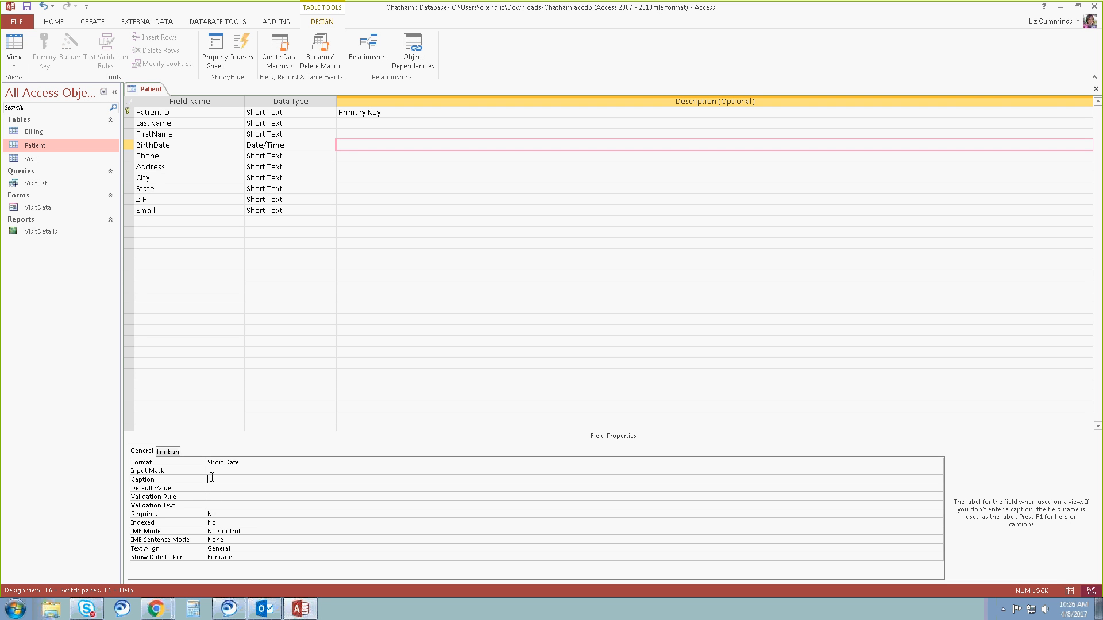
pyautogui.write('Date of Birth')
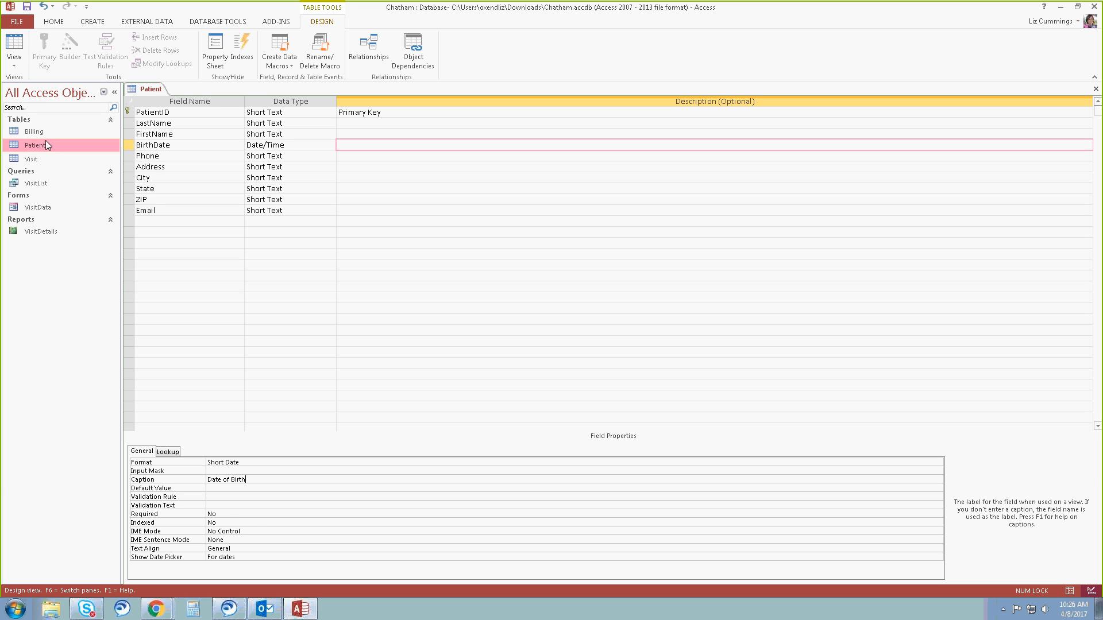
pyautogui.click(27, 8)
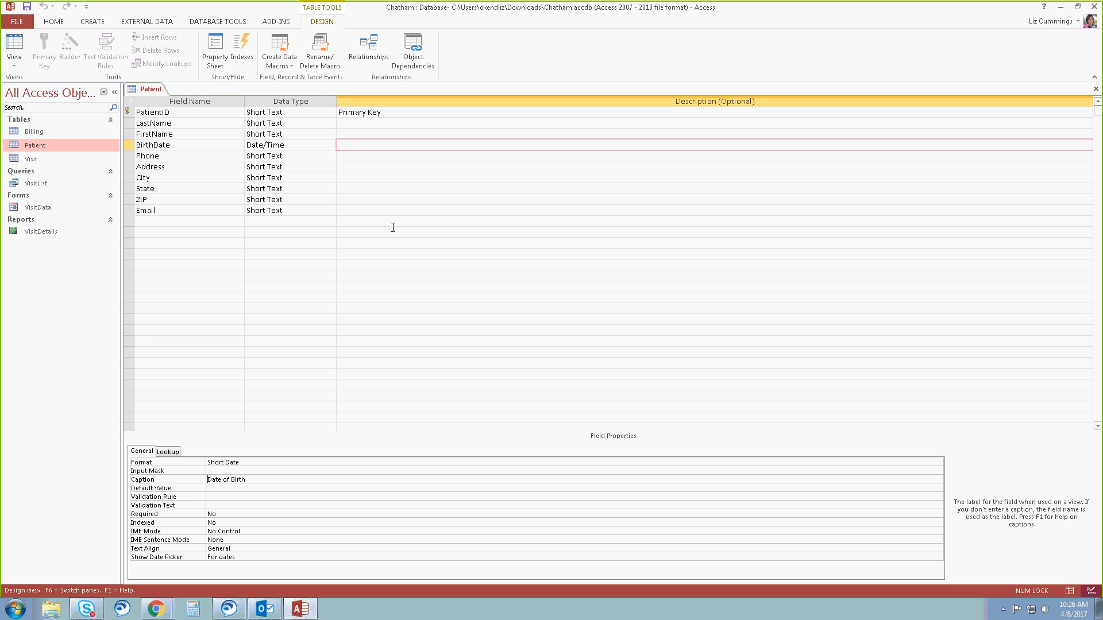
# Show the Patient table as a datasheet and resize all its columns to best fit.
pyautogui.click(14, 44)
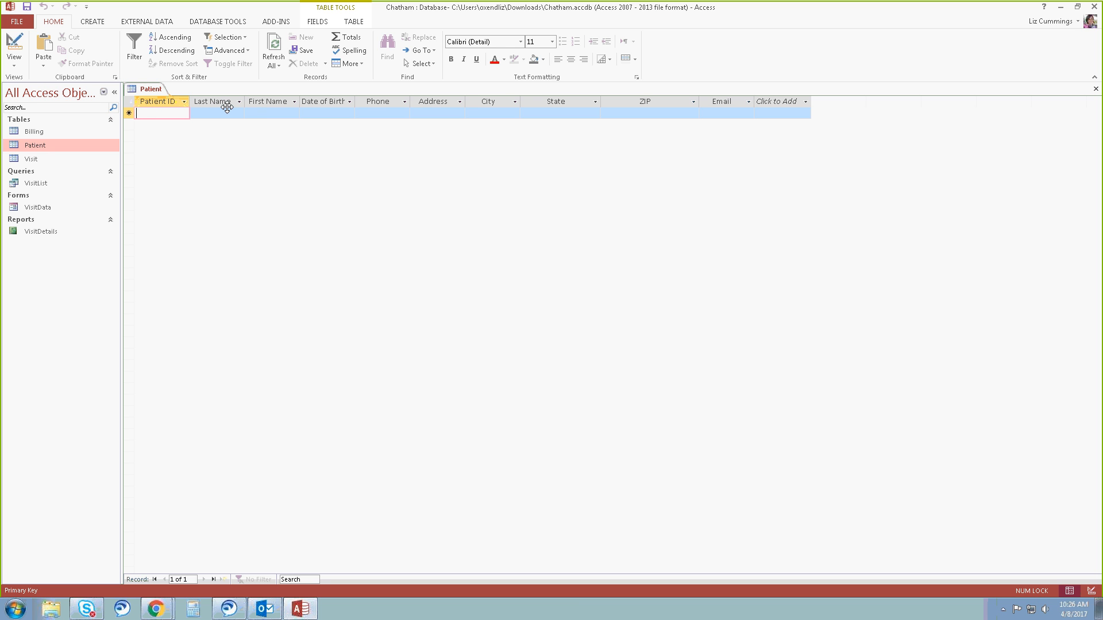
pyautogui.click(14, 45)
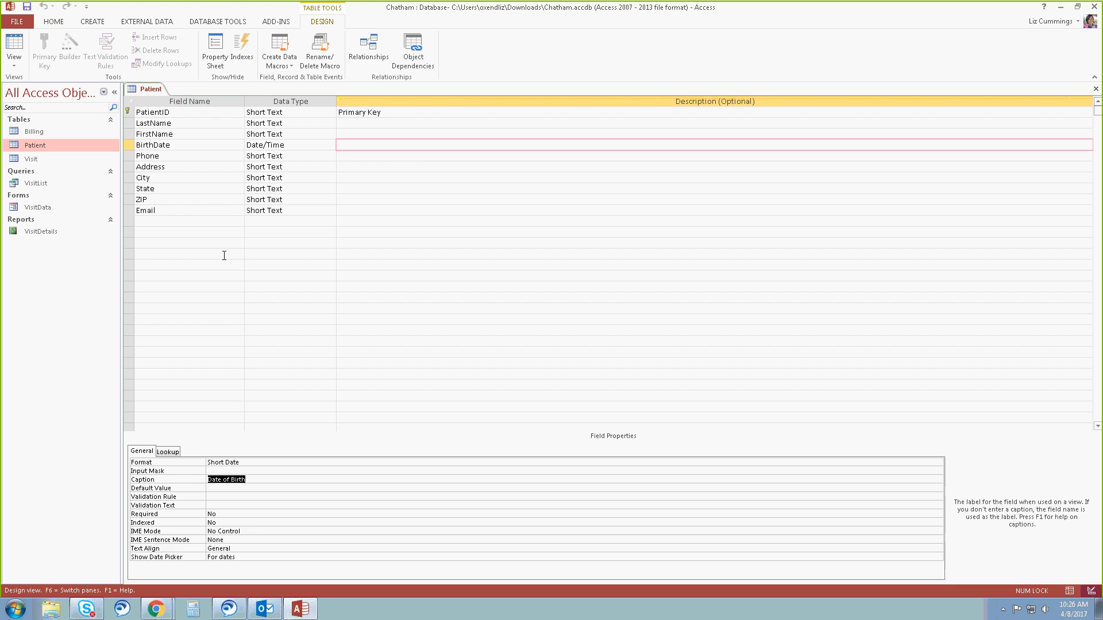
pyautogui.click(13, 45)
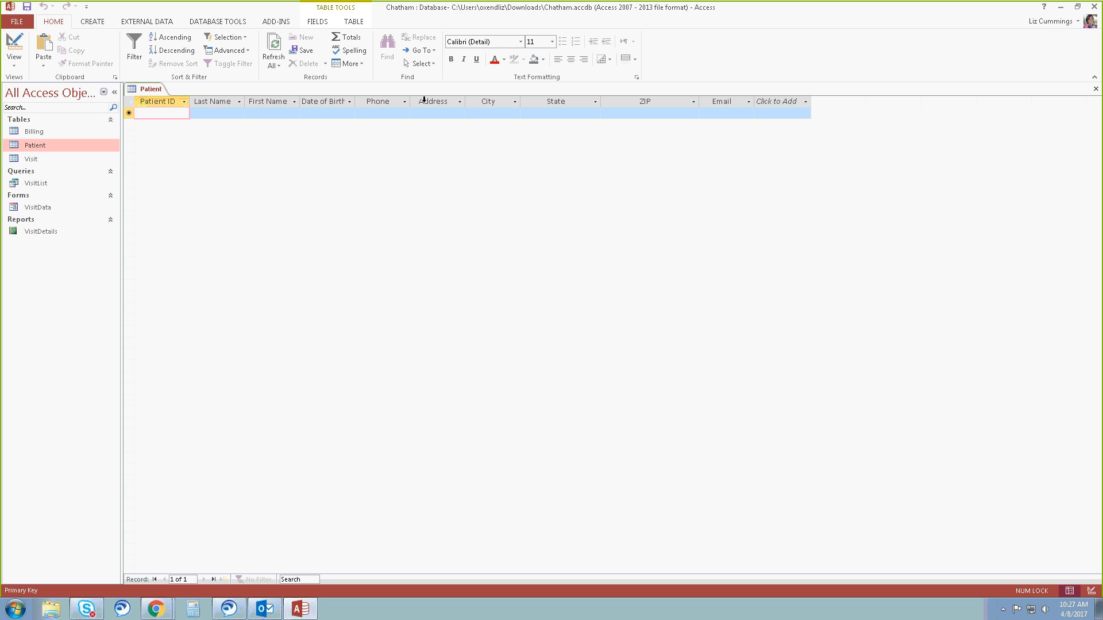
pyautogui.click(129, 99)
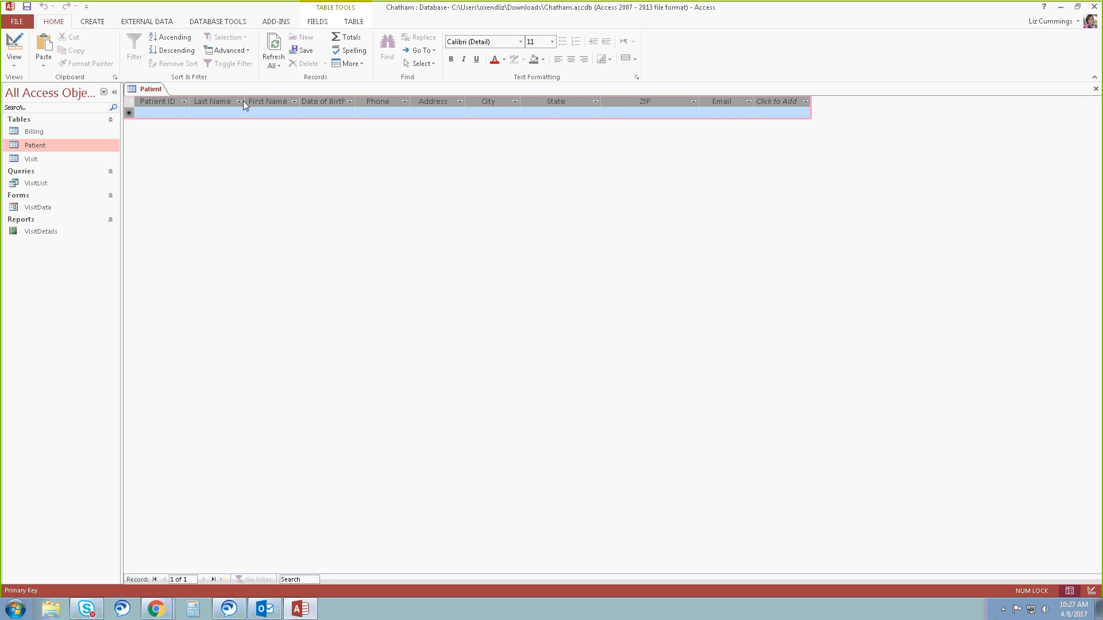
pyautogui.moveTo(246, 102); pyautogui.dragTo(245, 101)
pyautogui.doubleClick(245, 102)
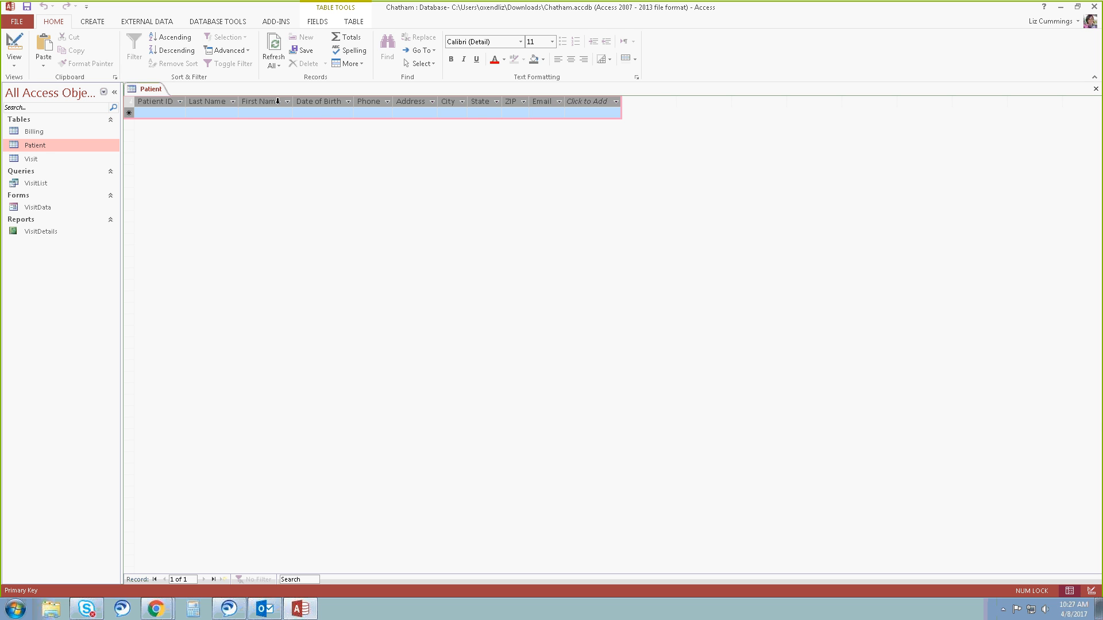
# Set the State field's default value to CT in the table design and save the table.
pyautogui.click(14, 45)
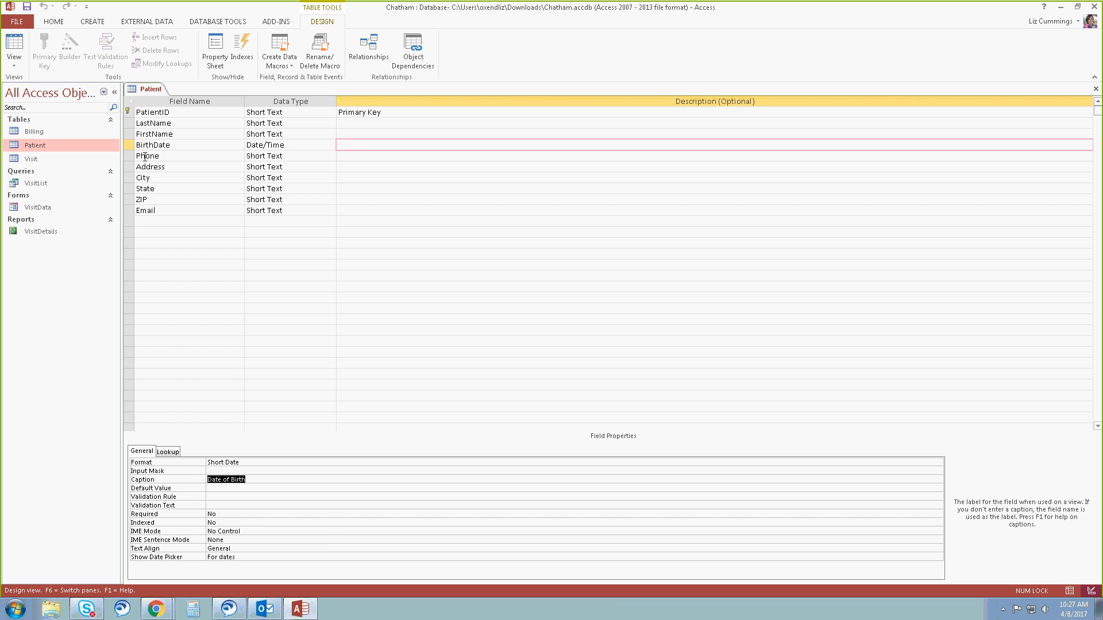
pyautogui.click(356, 188)
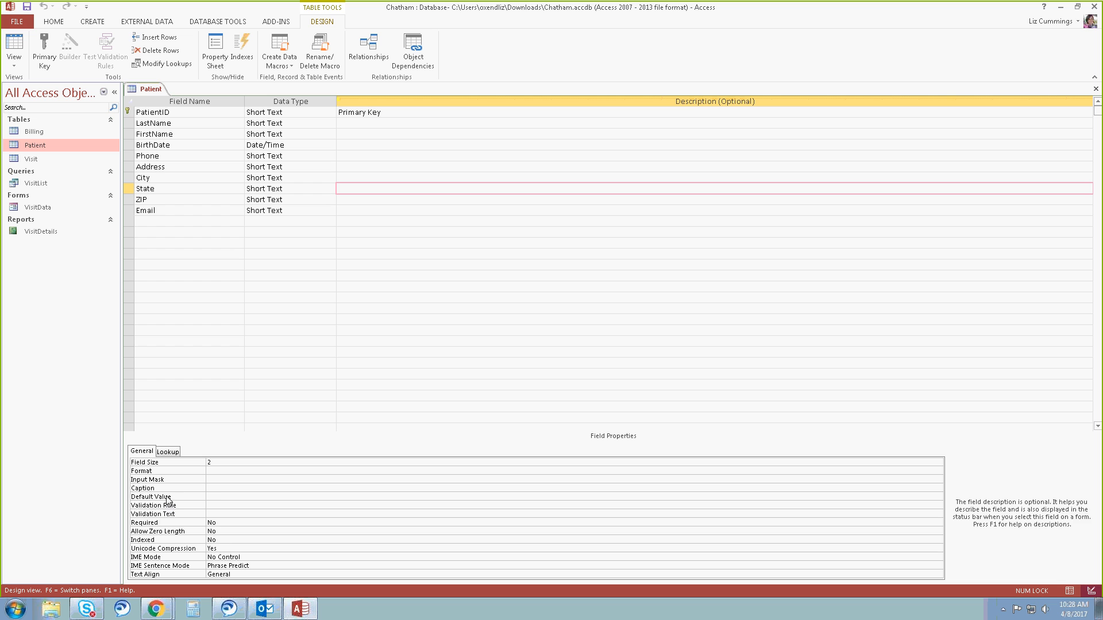
pyautogui.click(220, 497)
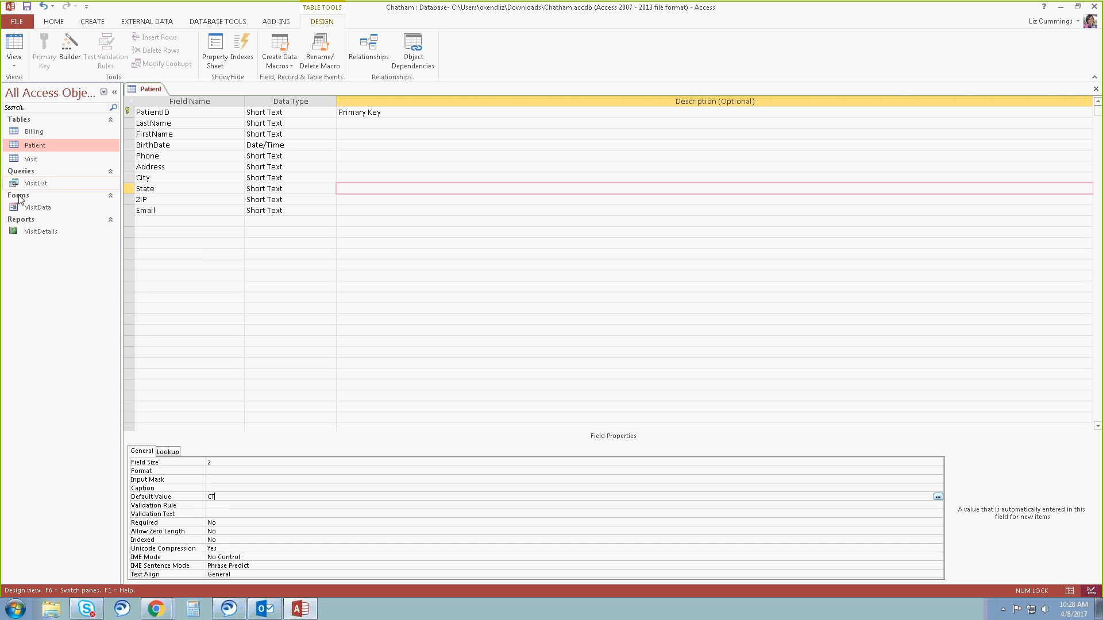
pyautogui.click(26, 9)
# Show the Patient table as a datasheet and enter the first record's patient ID, last name and first name.
pyautogui.click(14, 44)
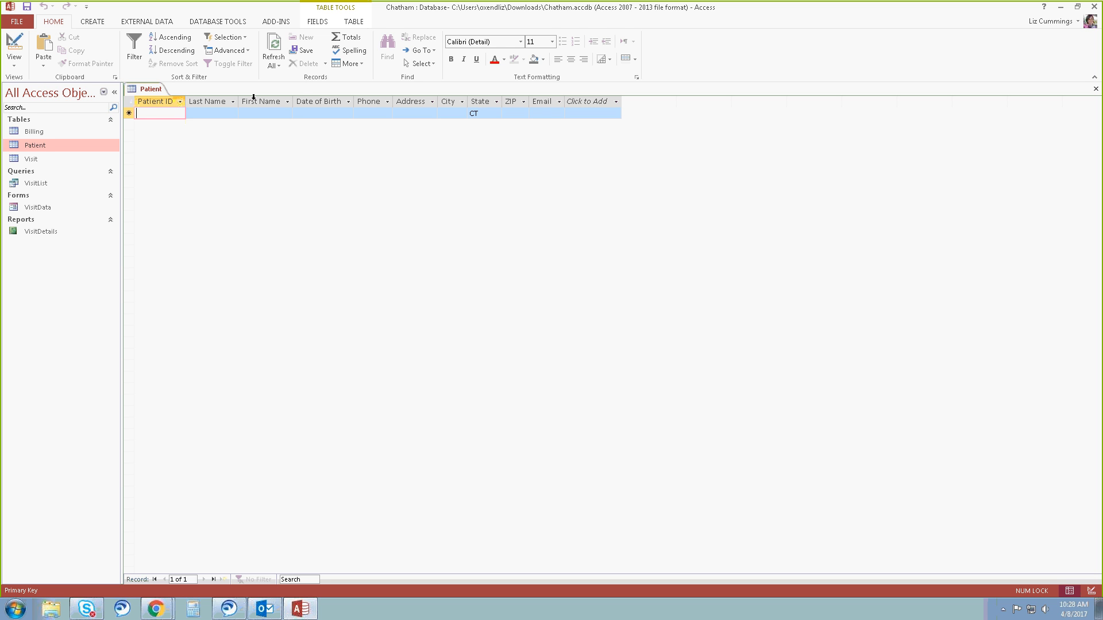
pyautogui.write('22500')
pyautogui.press('Tab')
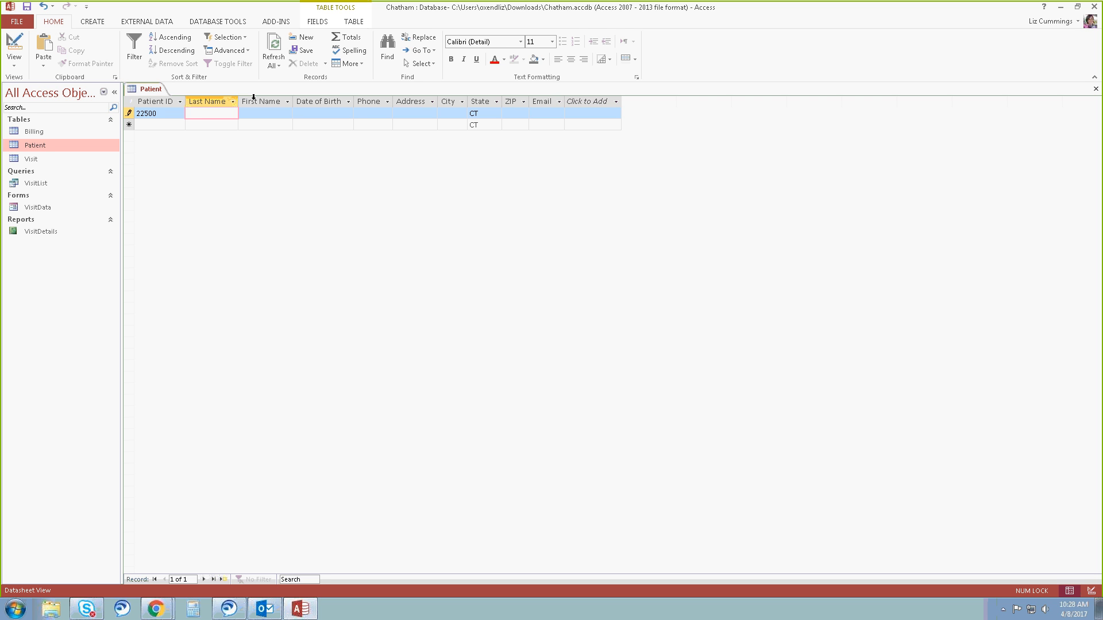
pyautogui.press('Tab')
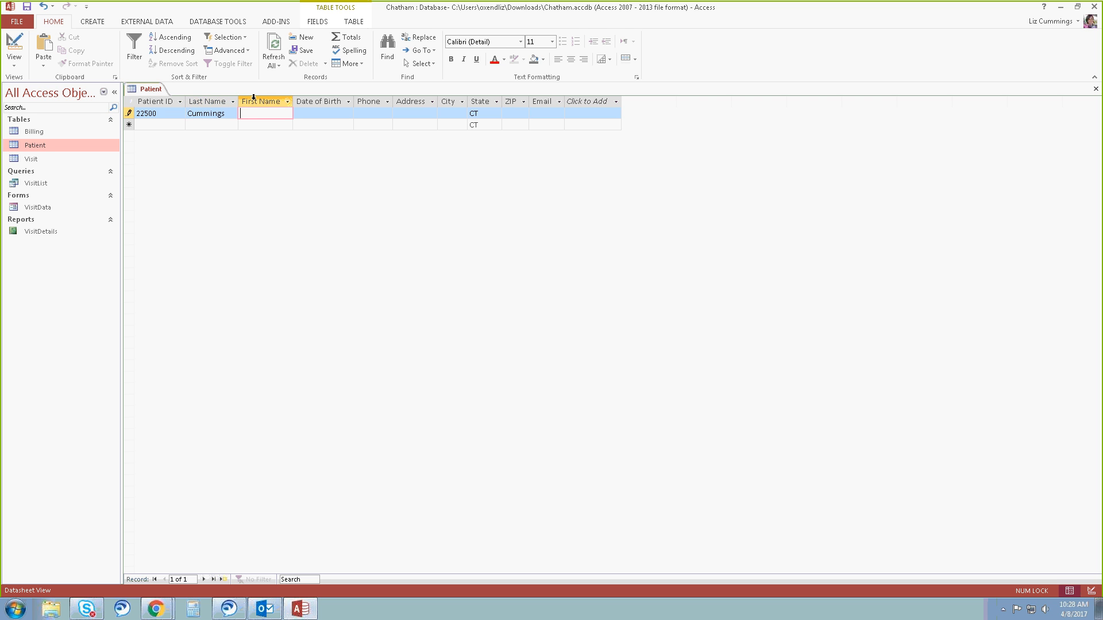
pyautogui.press('Tab')
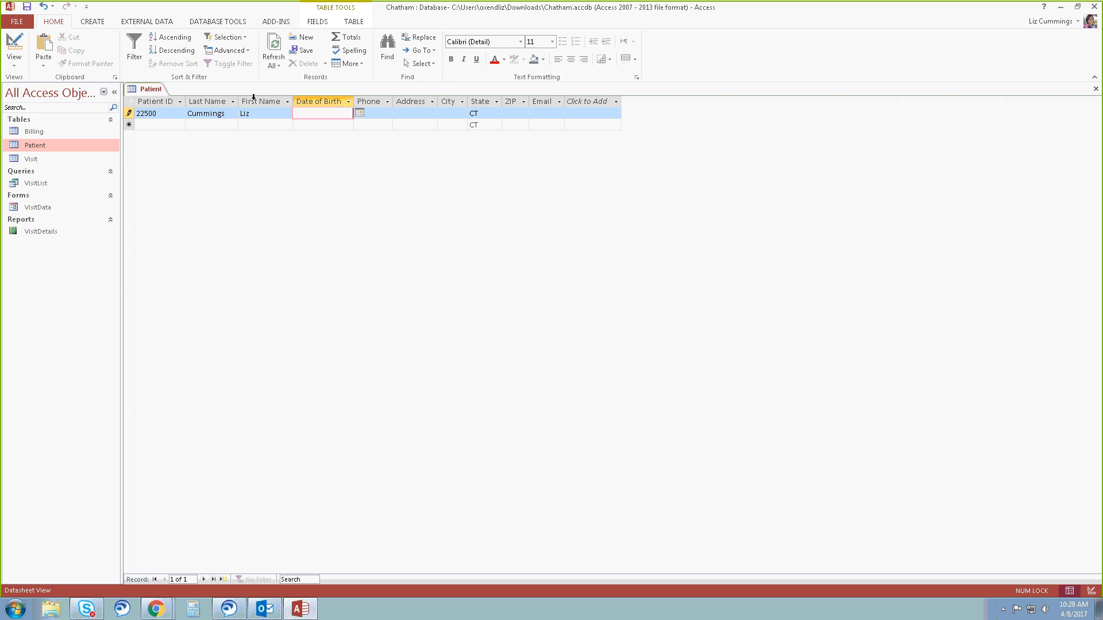
# Enter the first patient's date of birth, correcting it to a valid date.
pyautogui.write('28/28/')
pyautogui.write('1194')
pyautogui.press('BackSpace')
pyautogui.press('BackSpace')
pyautogui.press('BackSpace')
pyautogui.write('994')
pyautogui.press('Tab')
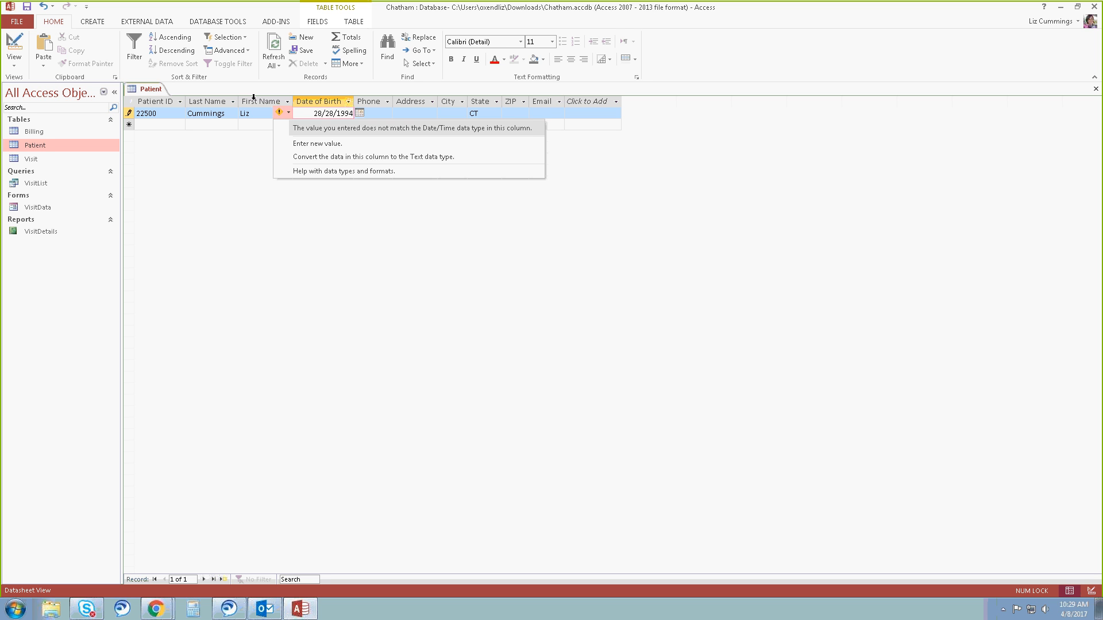
pyautogui.click(316, 119)
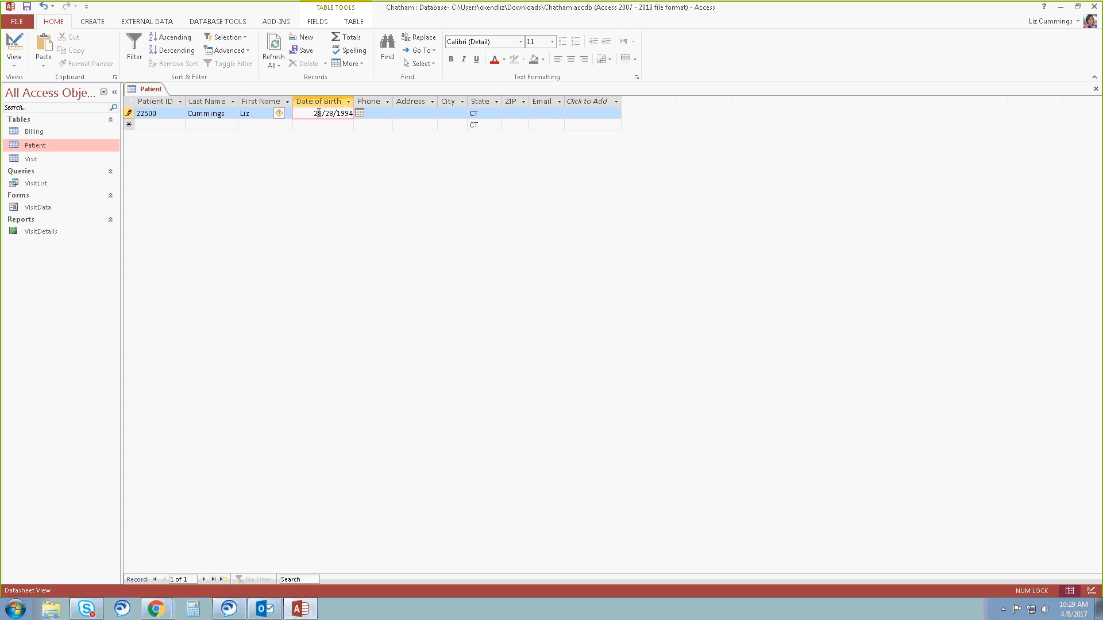
pyautogui.press('Delete')
pyautogui.click(374, 113)
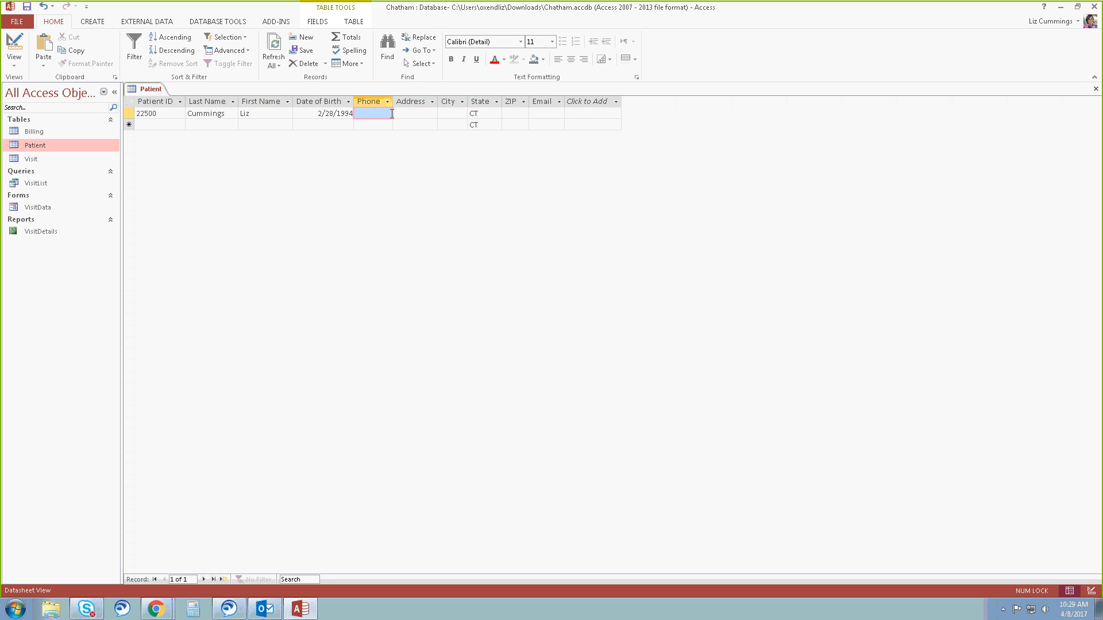
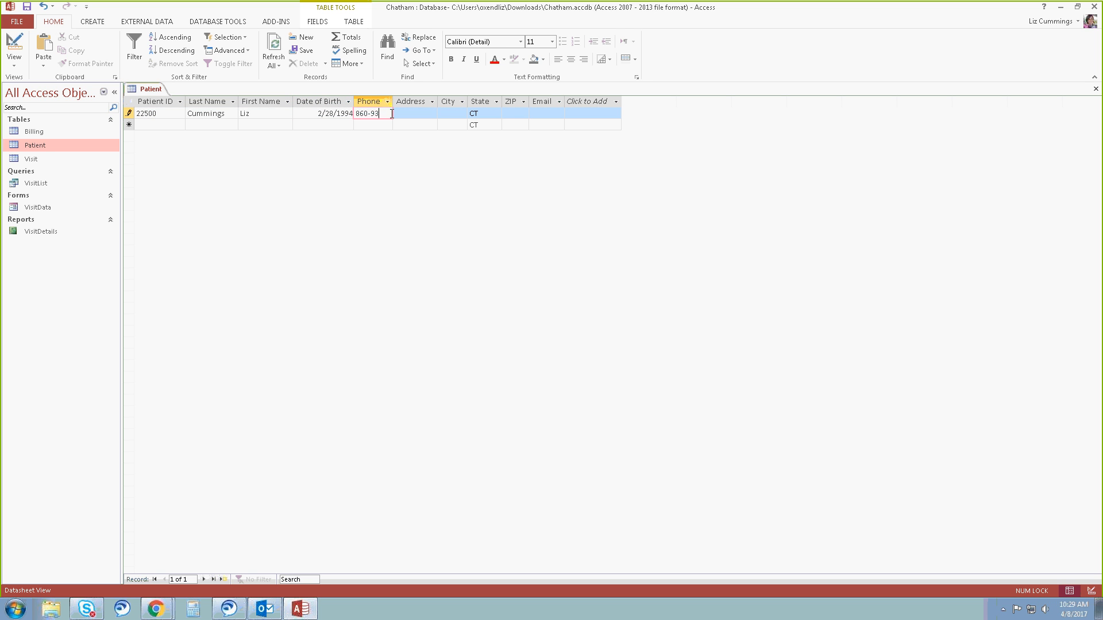
# Fill in the first patient's phone number, street address and city, keeping the default state.
pyautogui.press('Tab')
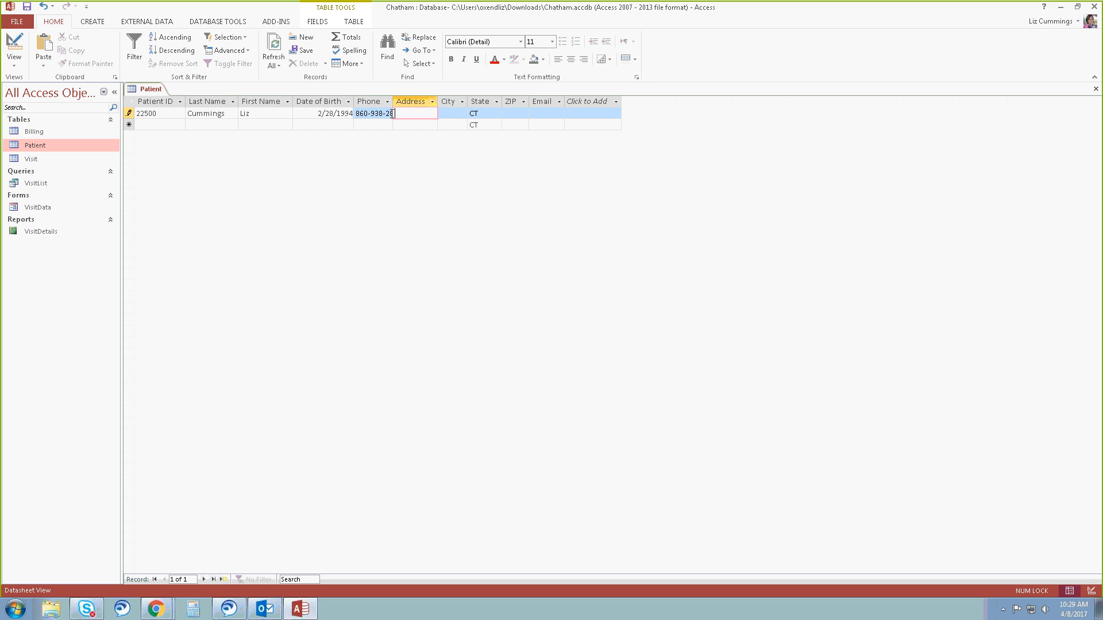
pyautogui.press('Tab')
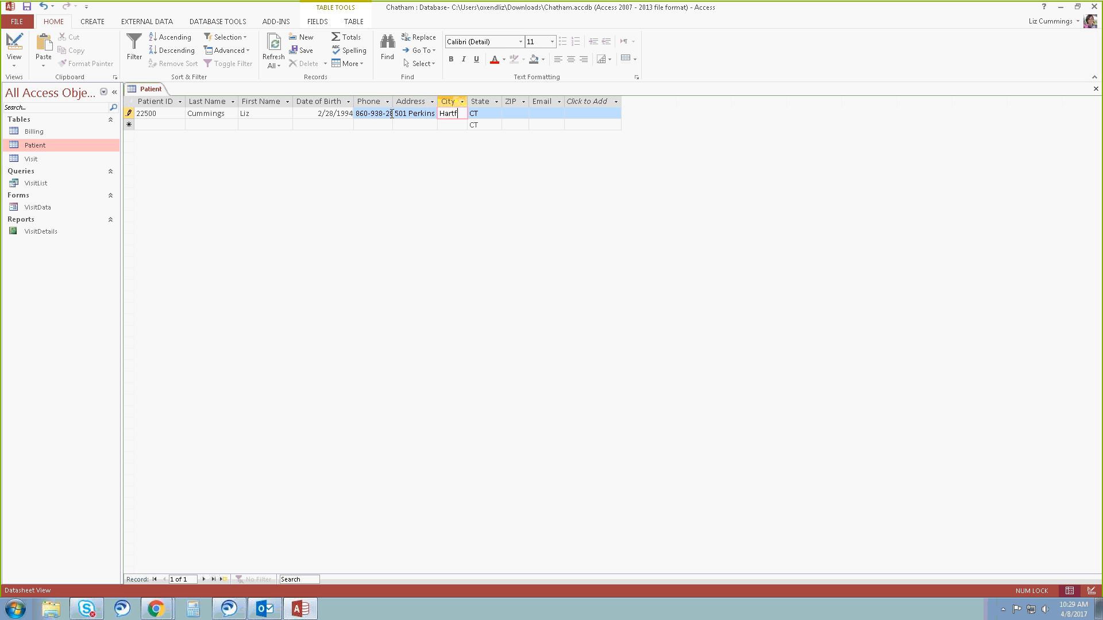
pyautogui.press('Tab')
pyautogui.press('Tab')
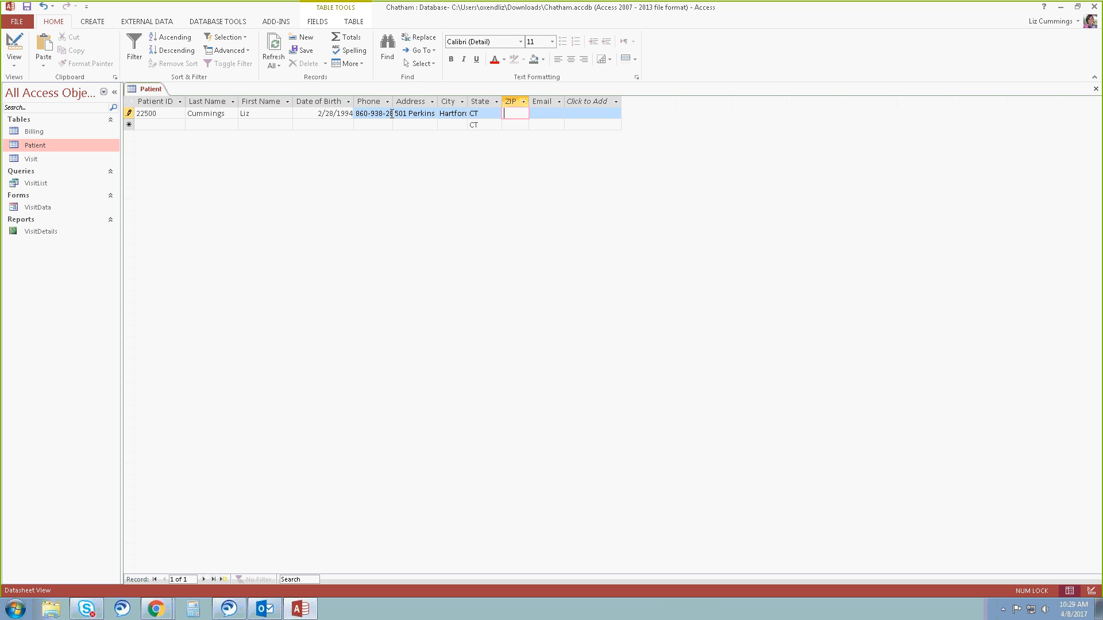
# Complete the first patient's record with the ZIP code and e-mail address.
pyautogui.write('06120')
pyautogui.press('Tab')
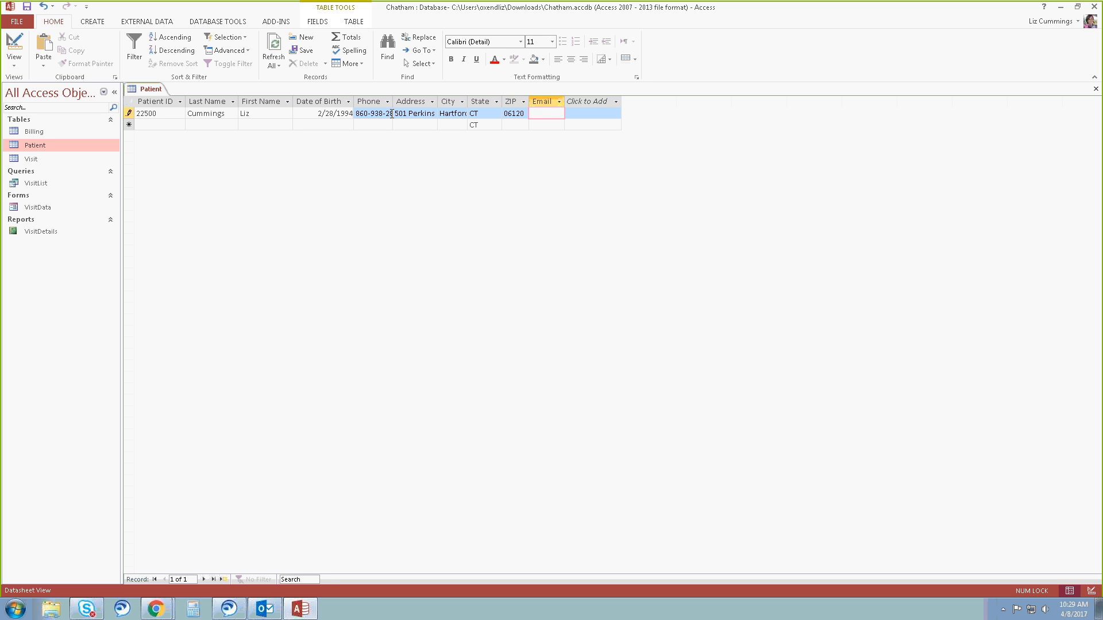
pyautogui.write('stu')
pyautogui.write('dent1')
pyautogui.write('@examp')
pyautogui.write('le.')
pyautogui.write('com')
pyautogui.press('Tab')
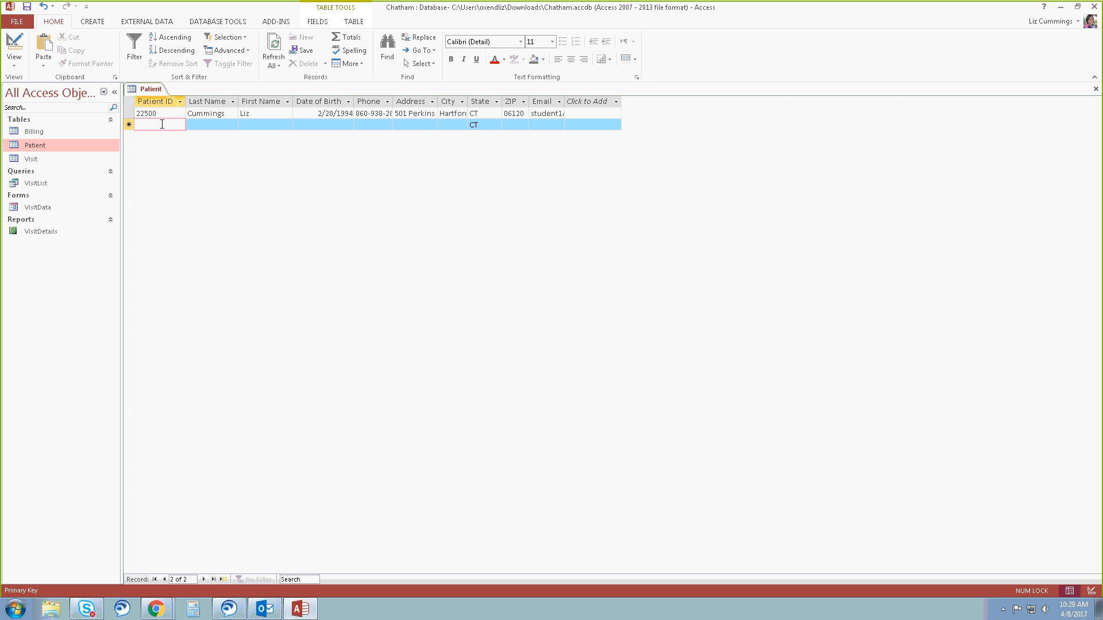
# Start the second patient record with the patient ID, last name, first name and date of birth.
pyautogui.write('22533')
pyautogui.press('Tab')
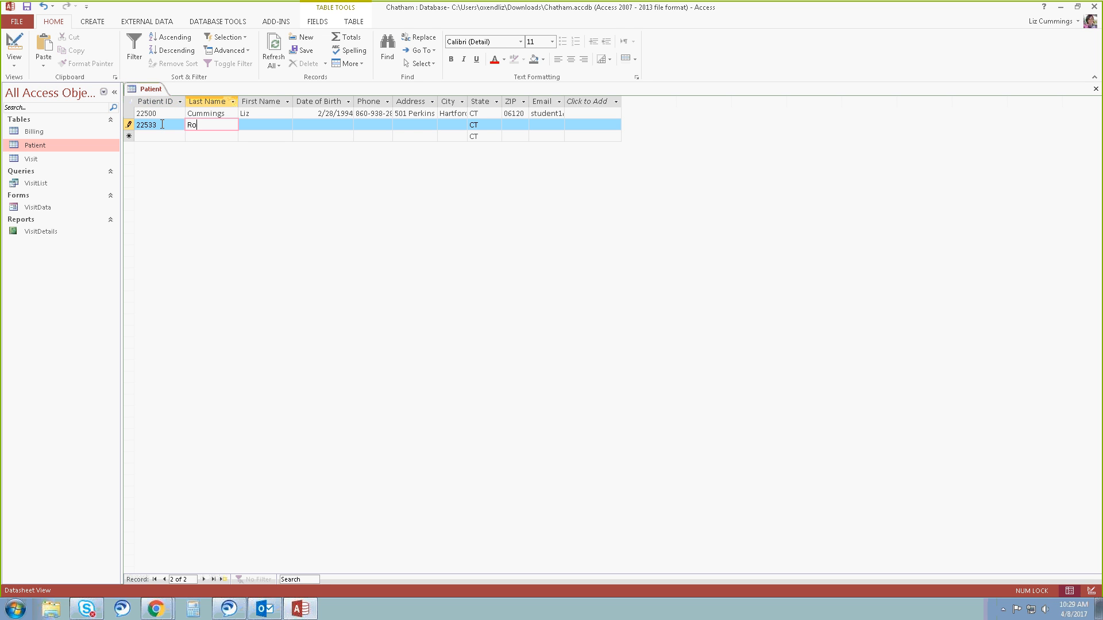
pyautogui.press('Tab')
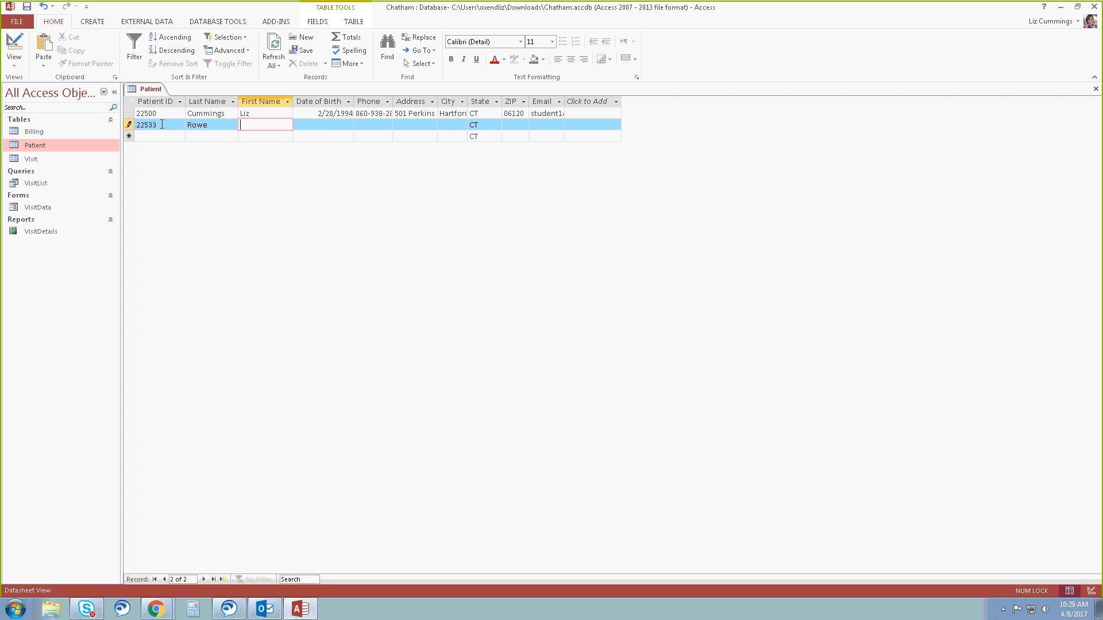
pyautogui.press('Tab')
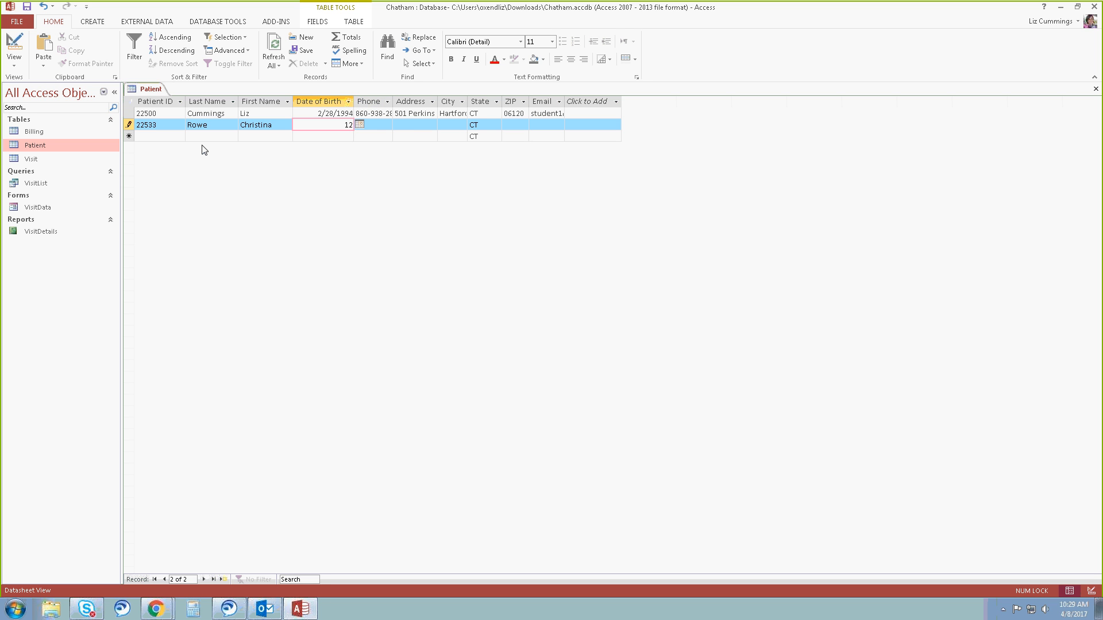
pyautogui.write('/5/941')
pyautogui.press('Tab')
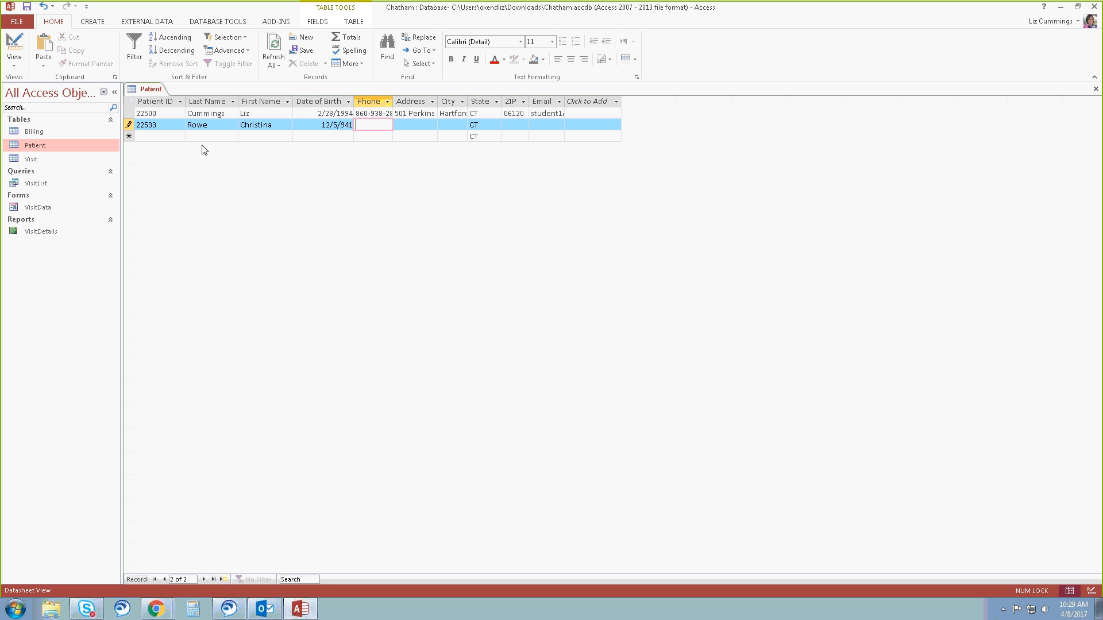
# Fill in the second patient's phone number and street address.
pyautogui.press('Tab')
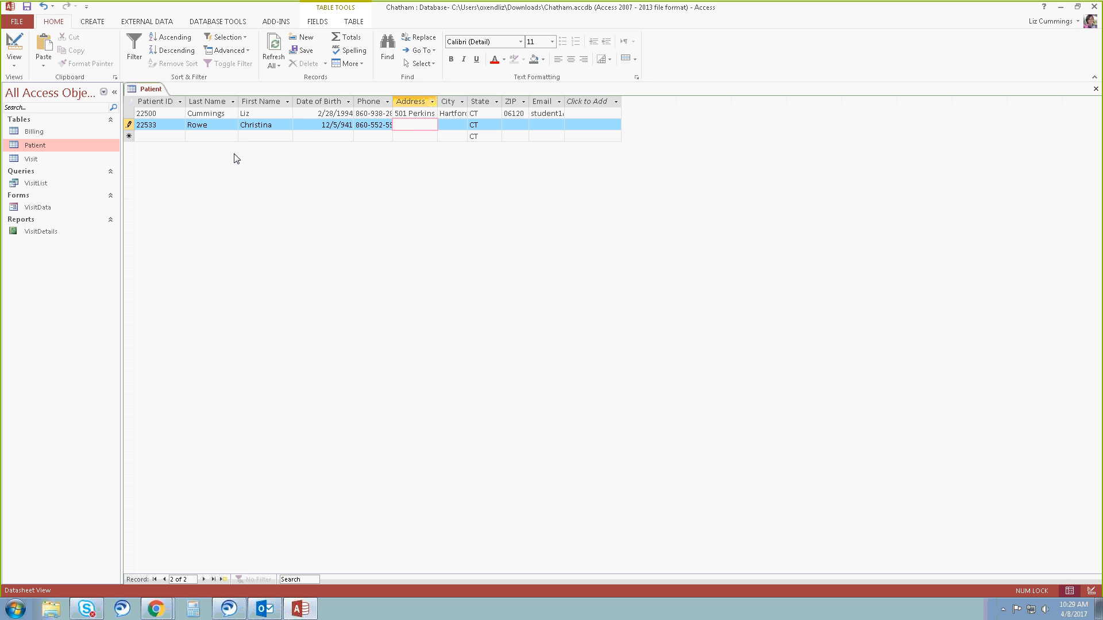
pyautogui.press('Tab')
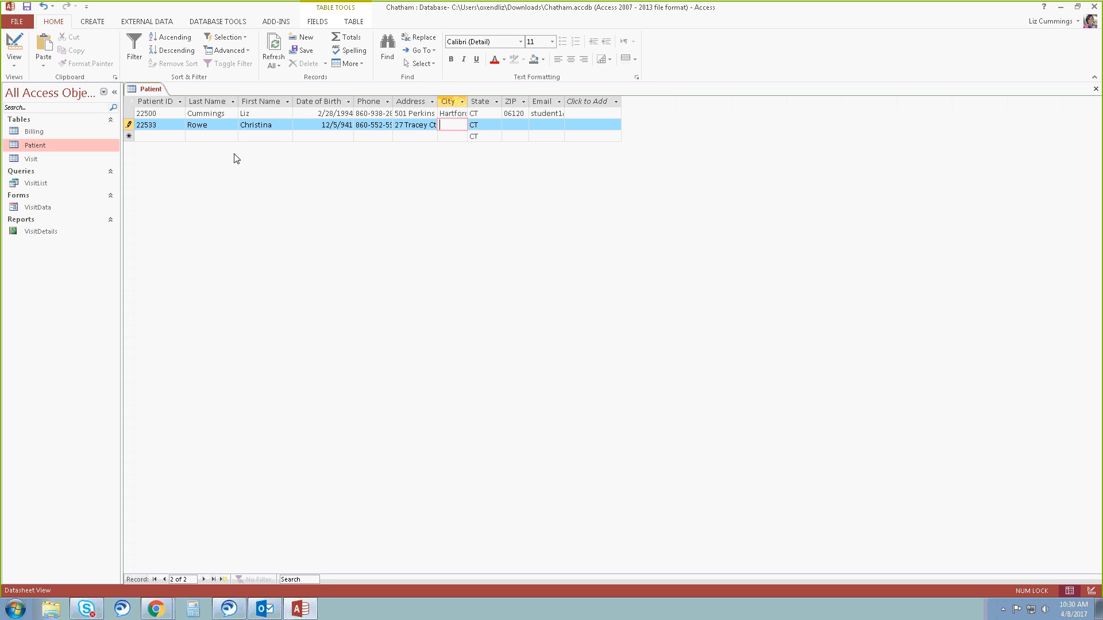
# Complete the second patient's record with the city, ZIP code and e-mail address, keeping the default state.
pyautogui.write('Windsor')
pyautogui.press('Tab')
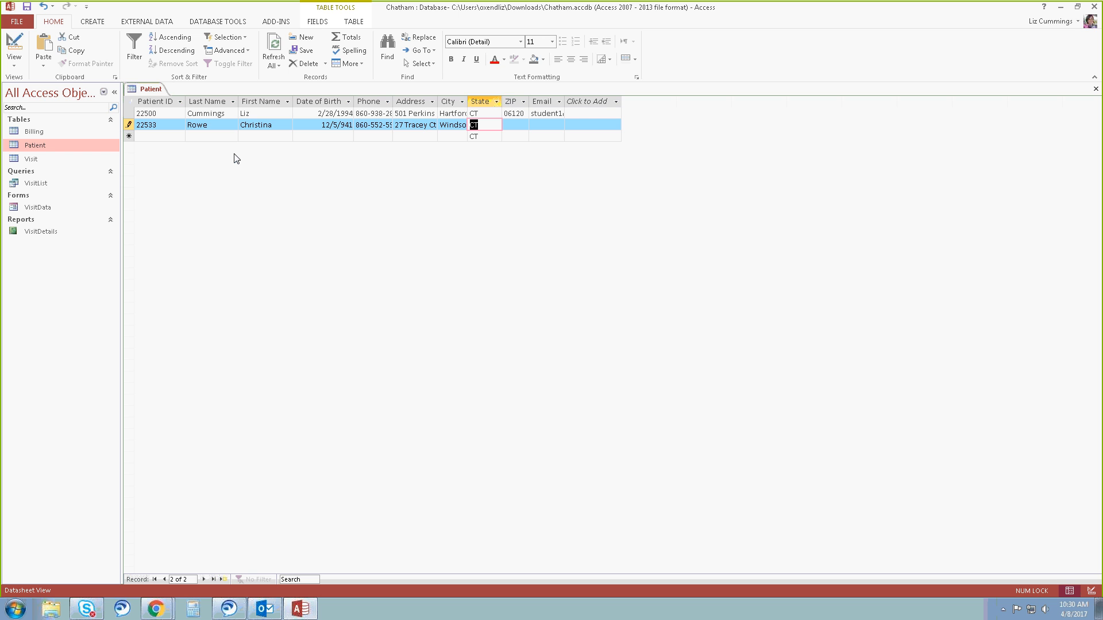
pyautogui.press('Tab')
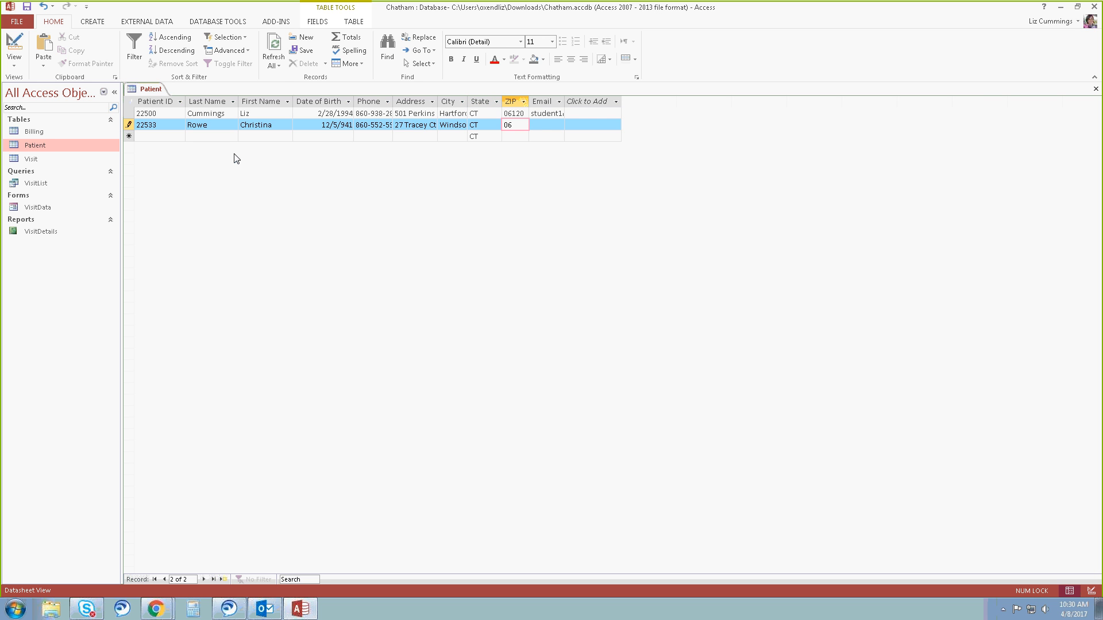
pyautogui.write('06095')
pyautogui.press('Tab')
pyautogui.write('c')
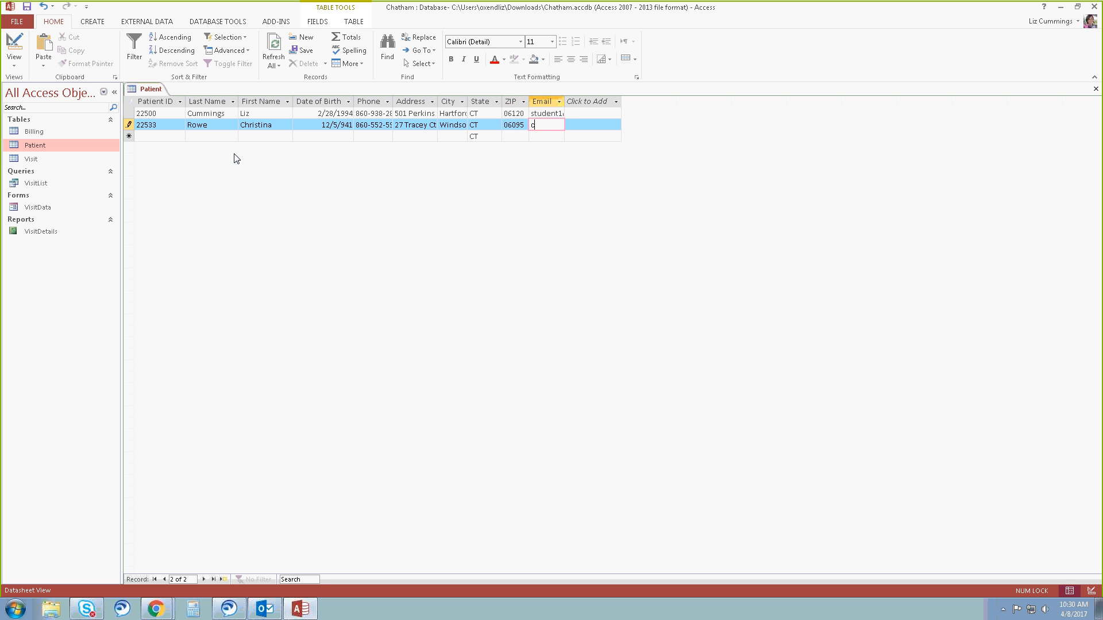
pyautogui.write('.rowe@example.com')
pyautogui.press('Tab')
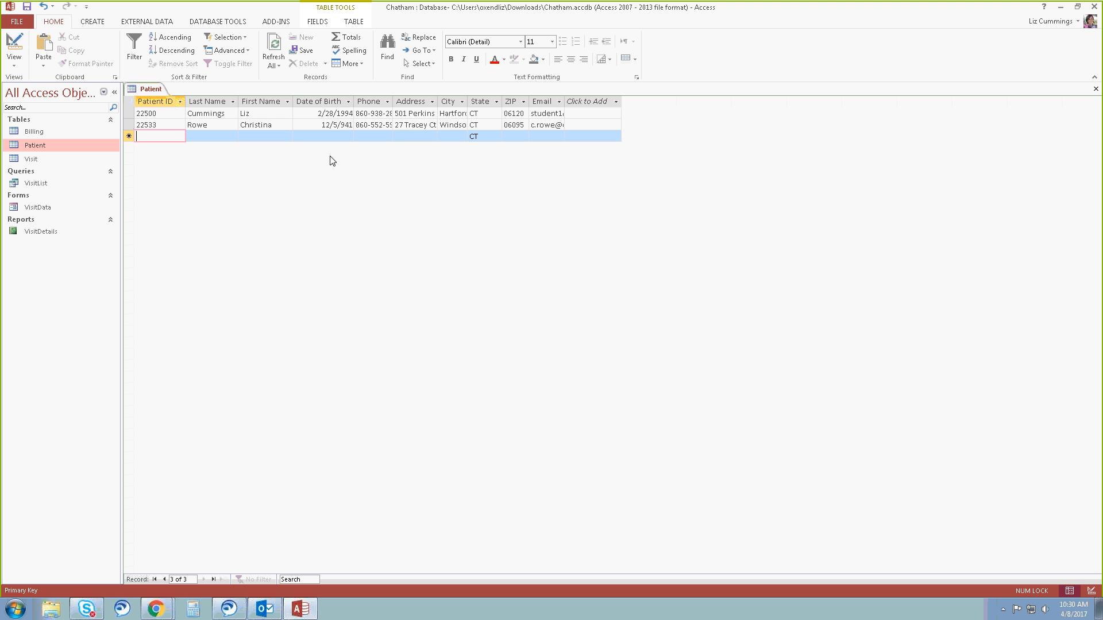
# Resize all columns of the Patient datasheet to best fit and close the table, saving its layout.
pyautogui.click(131, 102)
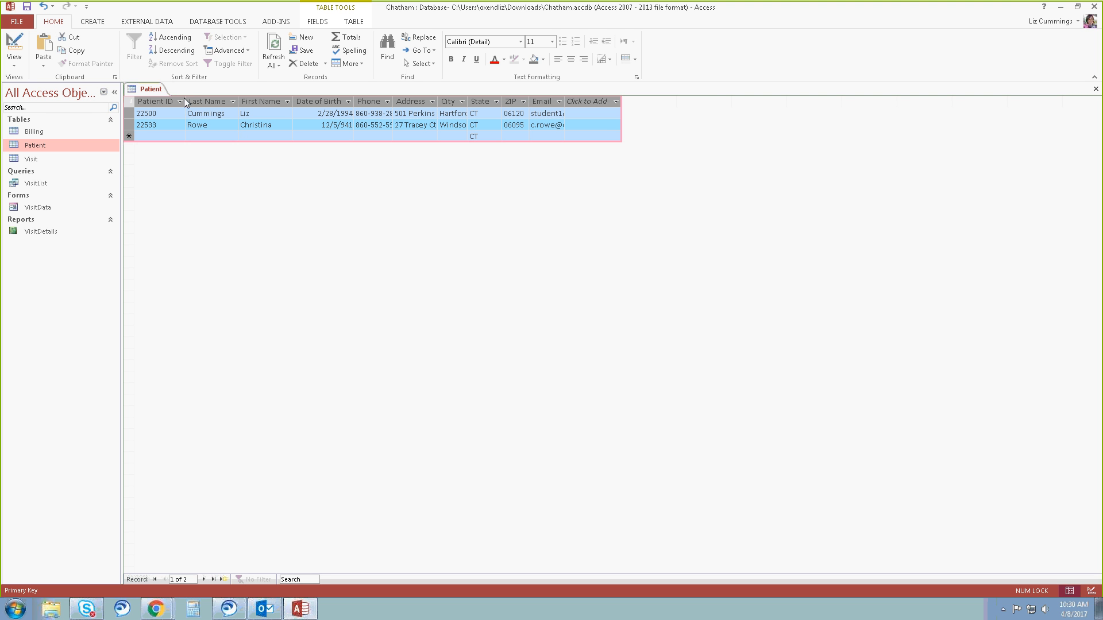
pyautogui.doubleClick(186, 100)
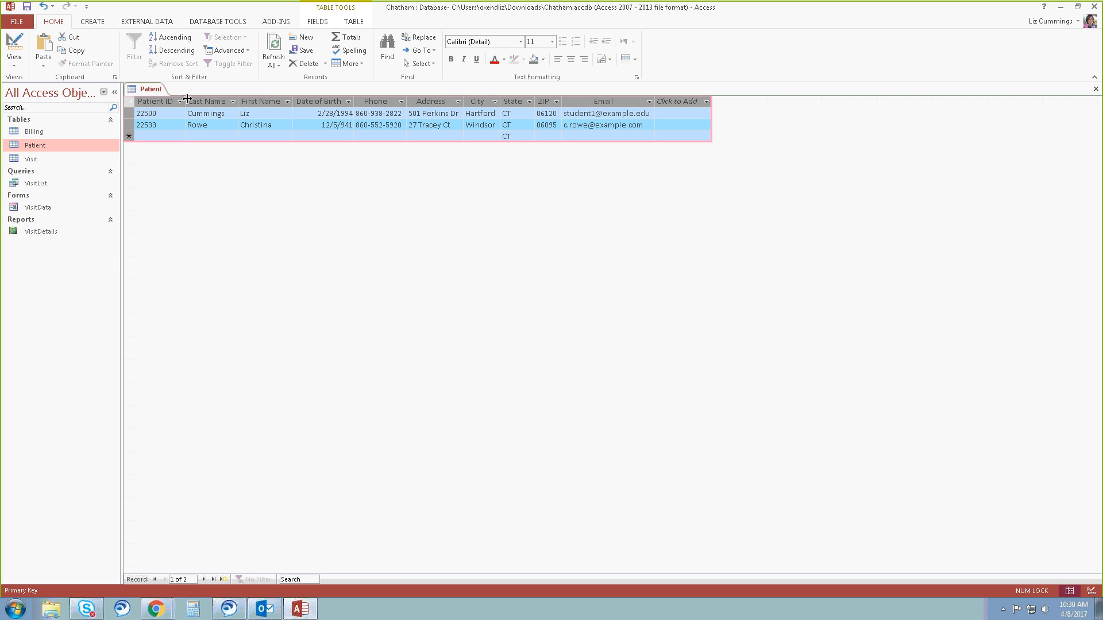
pyautogui.click(144, 135)
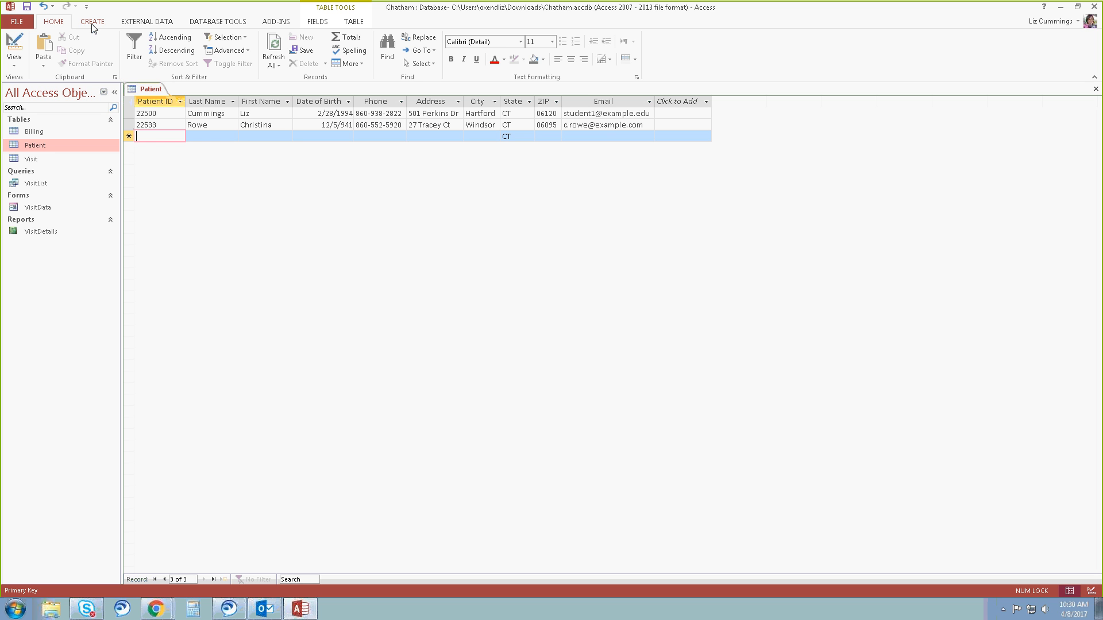
pyautogui.click(1096, 90)
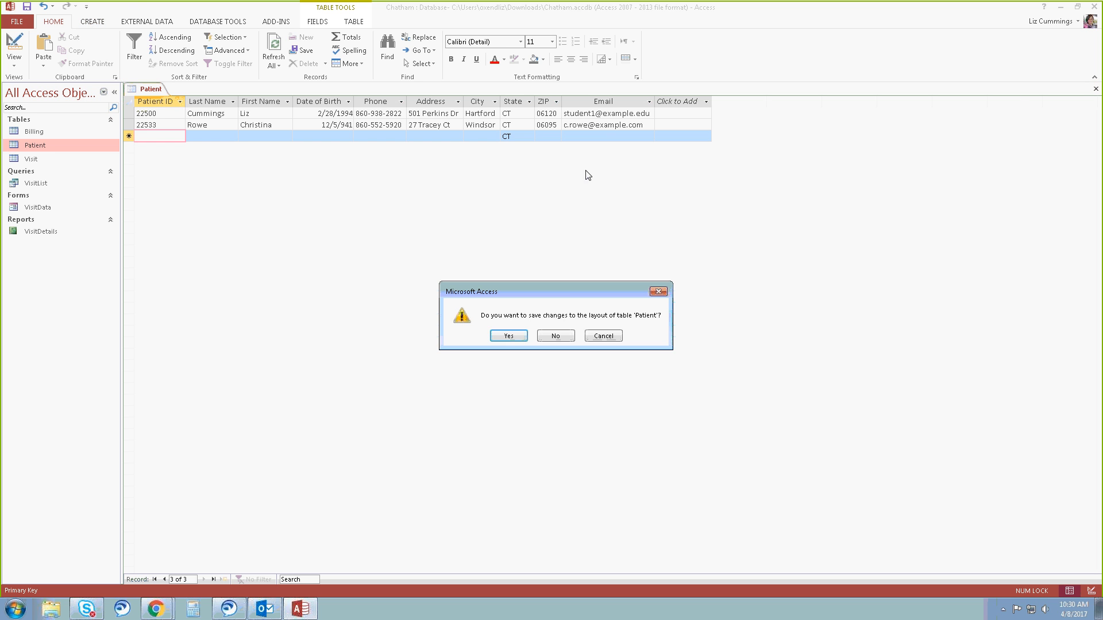
pyautogui.click(508, 336)
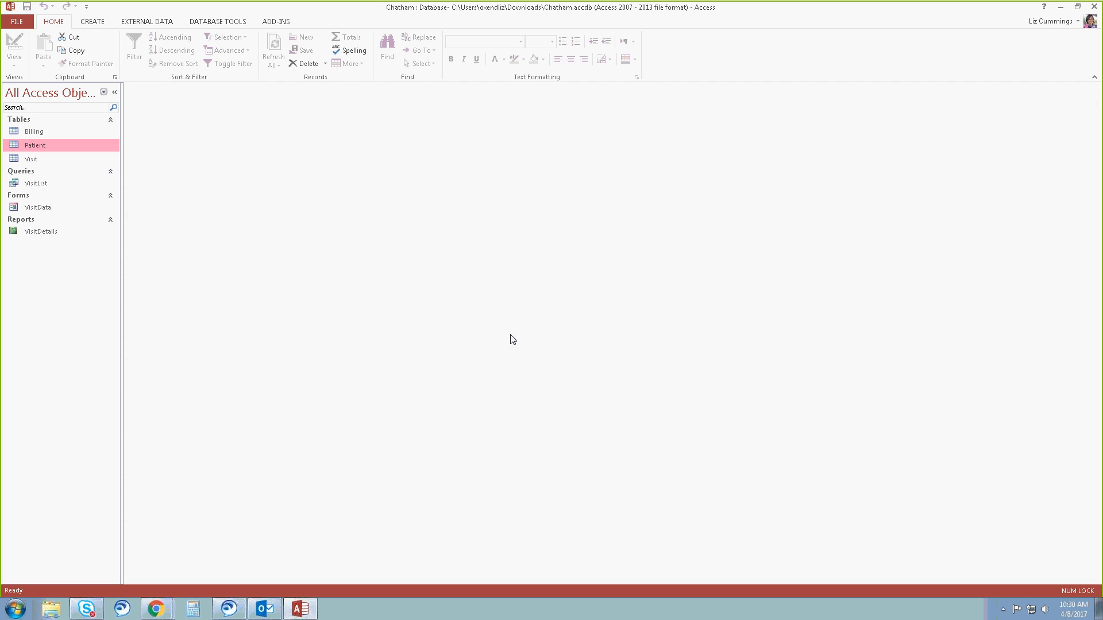
# Start a text file import and select the Patient text document in the Tutorial folder as its source.
pyautogui.click(141, 22)
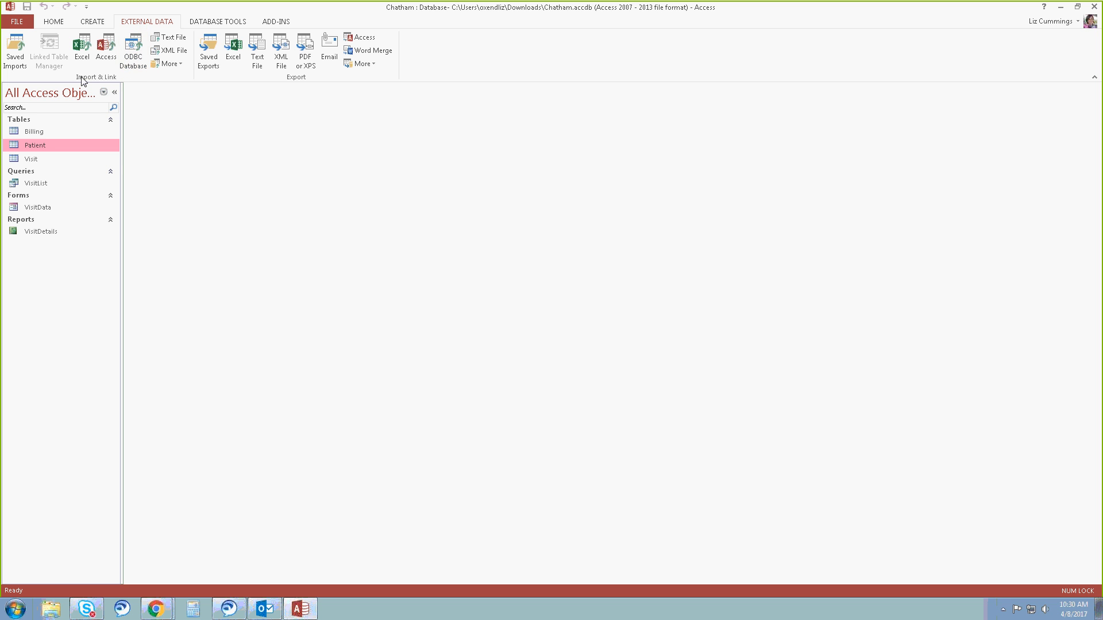
pyautogui.click(176, 36)
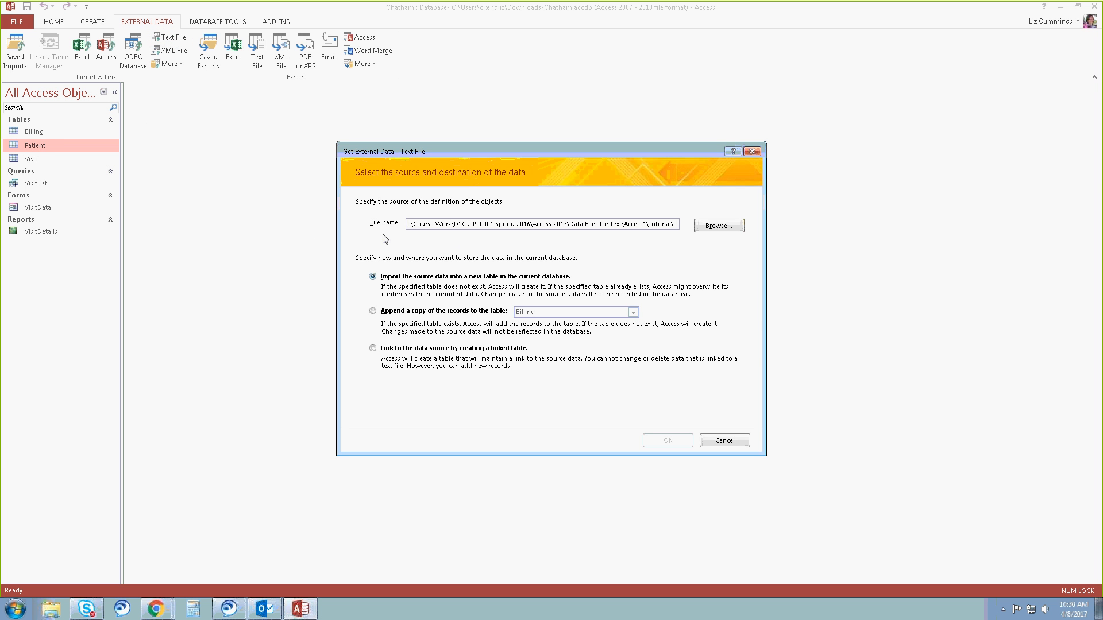
pyautogui.click(715, 226)
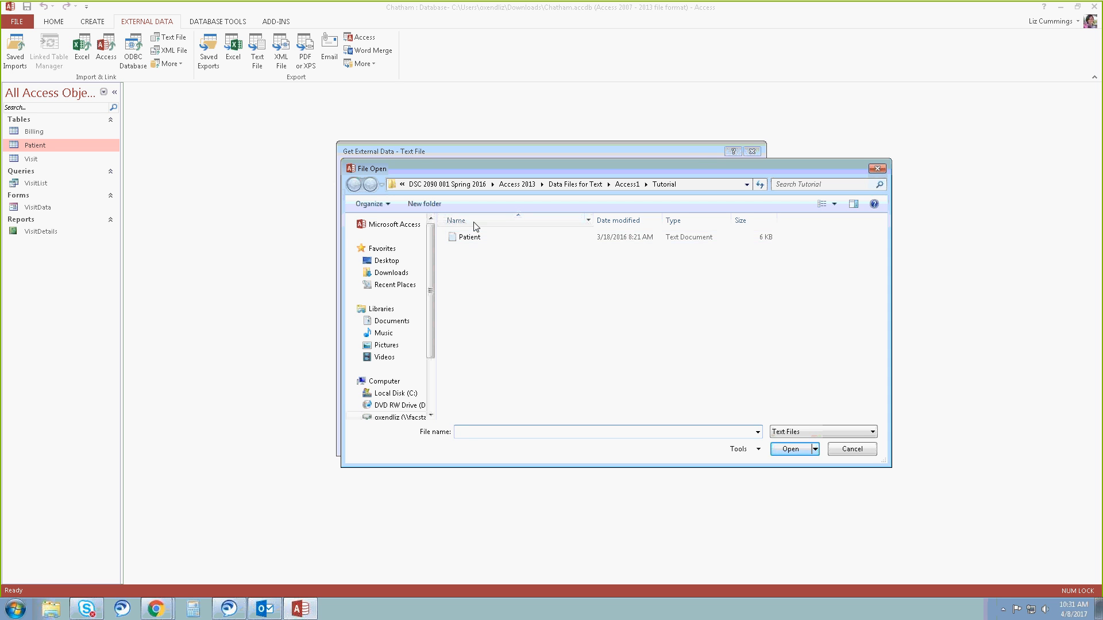
pyautogui.click(472, 241)
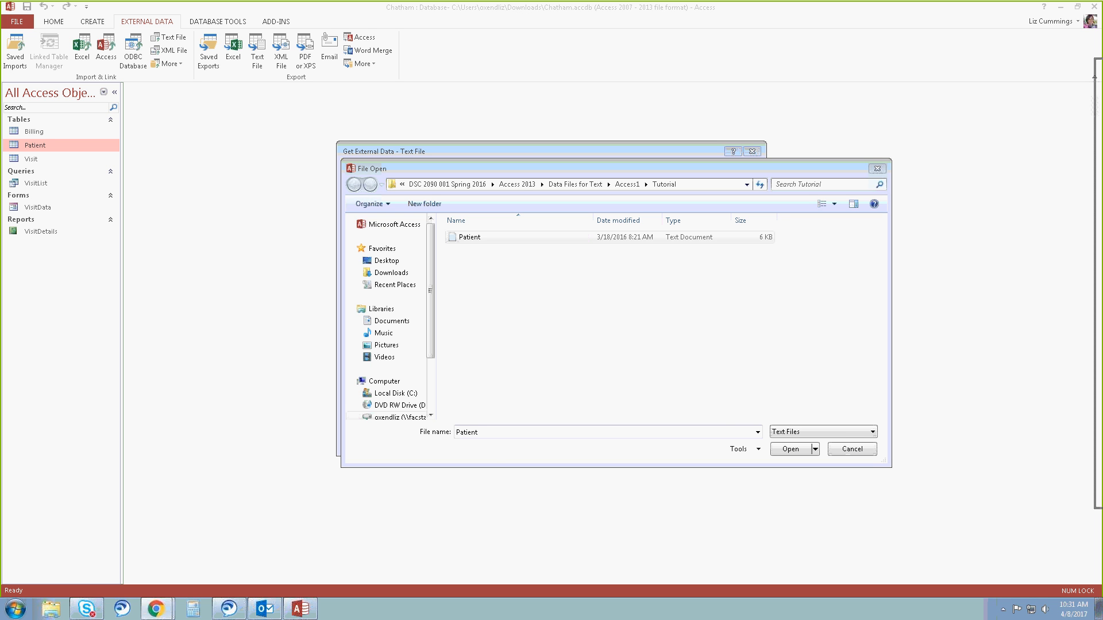
# Switch to Chrome, view Patient.txt from the Access Tutorial 2 Files, and return to the course file list.
pyautogui.moveTo(1102, 81); pyautogui.dragTo(742, 89)
pyautogui.click(956, 71)
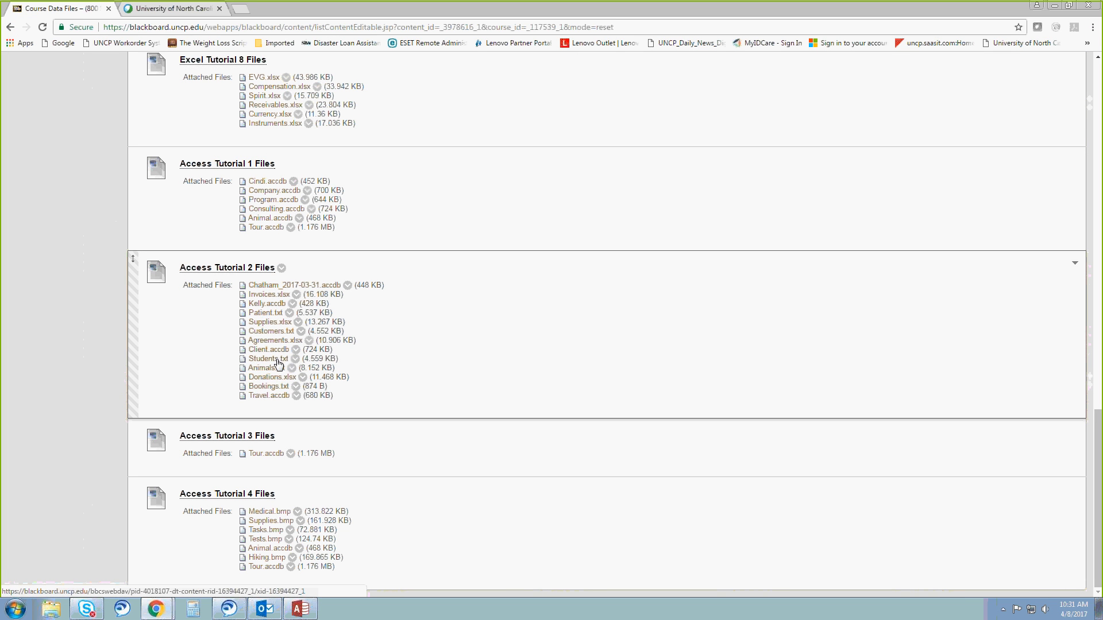
pyautogui.click(268, 315)
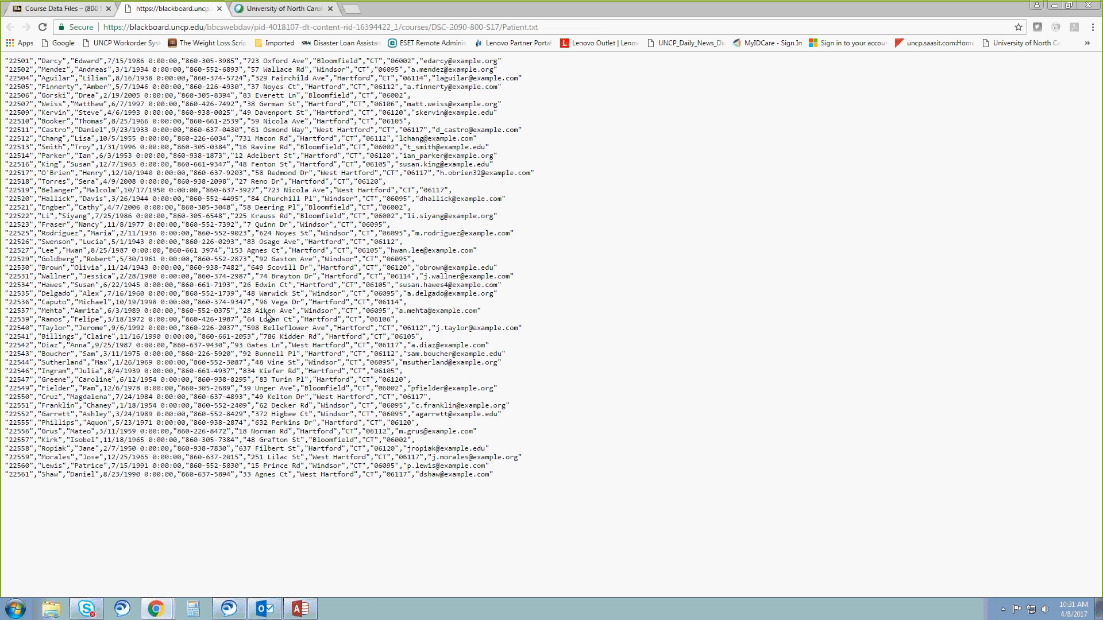
pyautogui.click(89, 9)
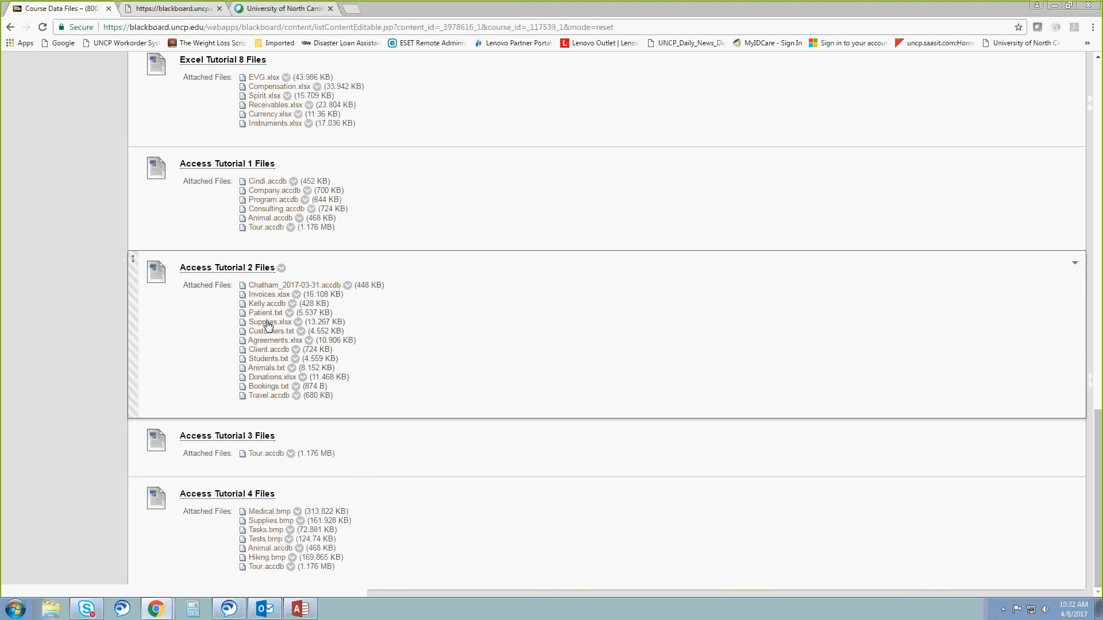
pyautogui.rightClick(268, 315)
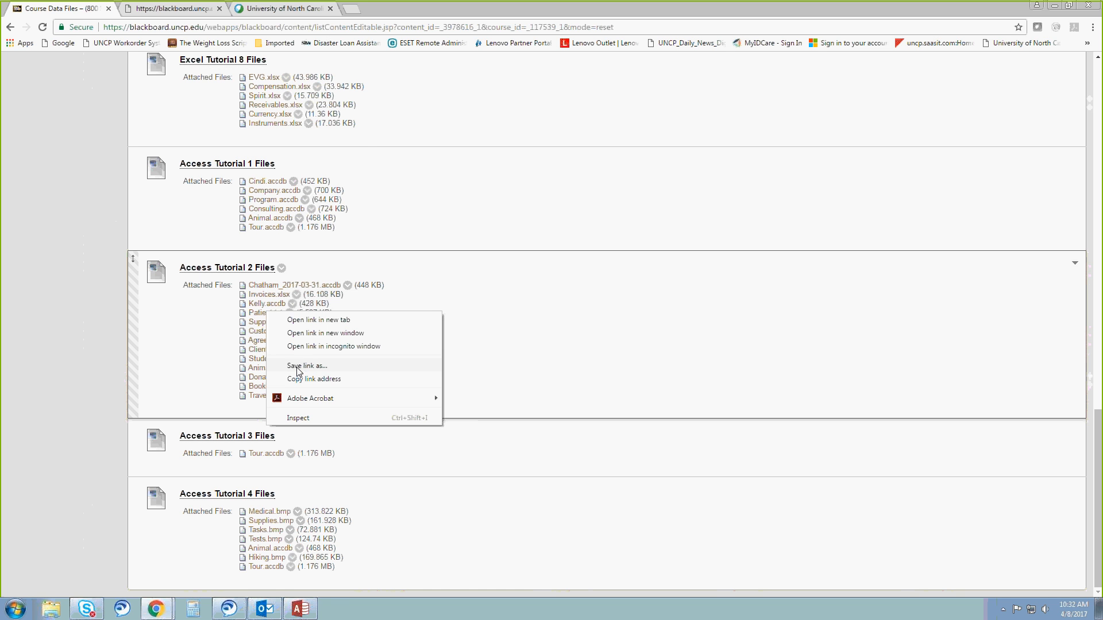
pyautogui.click(323, 368)
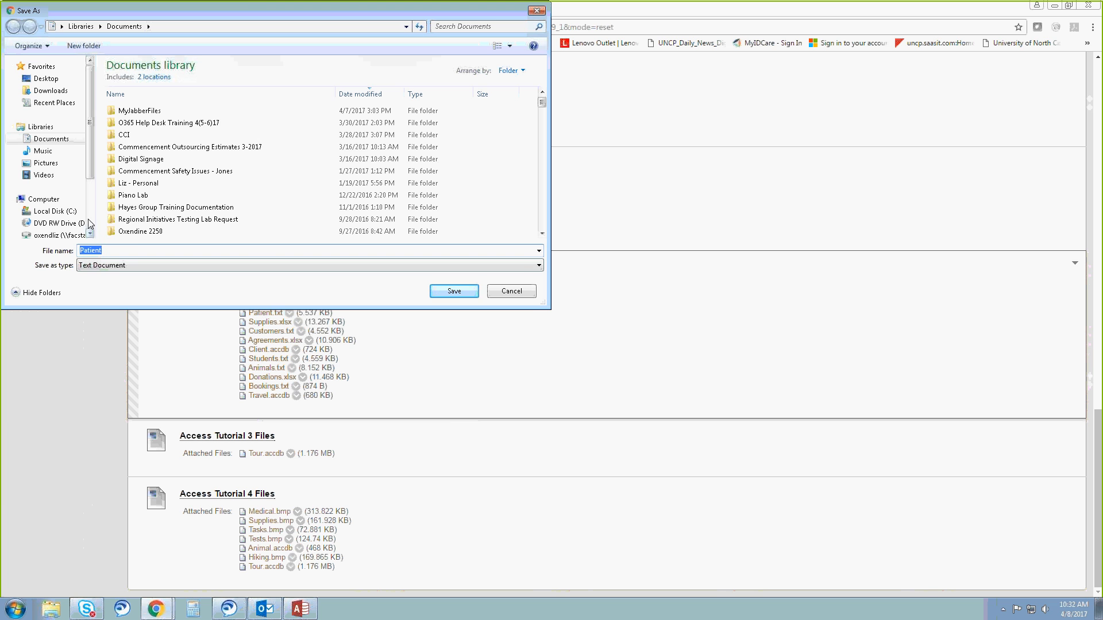
pyautogui.click(515, 294)
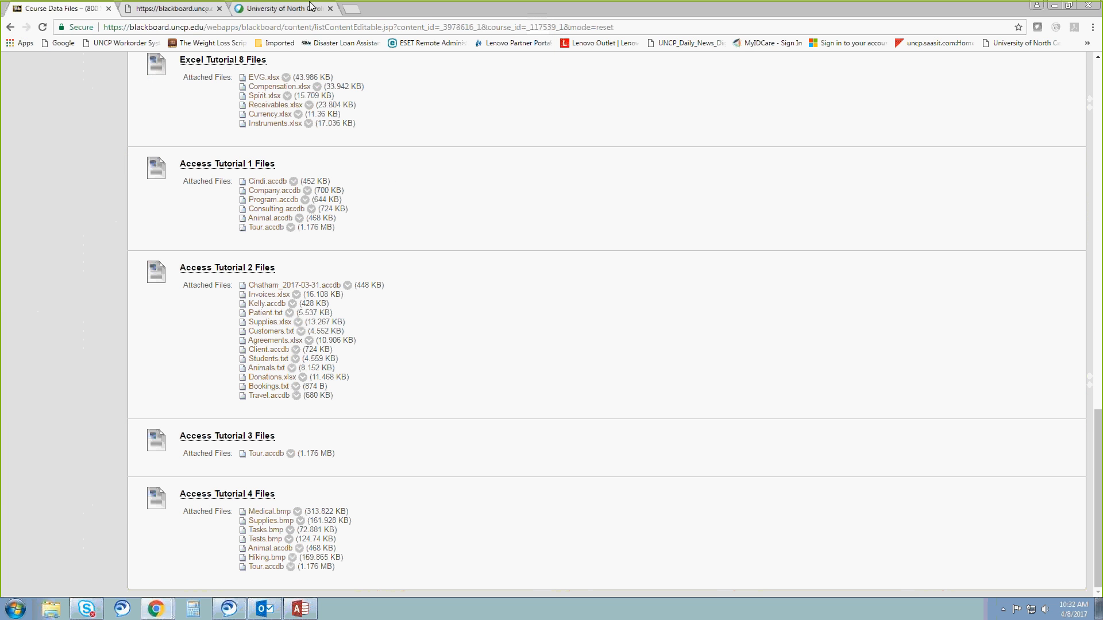
# Return to Access and choose the Patient text document in the Tutorial folder as the import source.
pyautogui.moveTo(432, 8); pyautogui.dragTo(1102, 109)
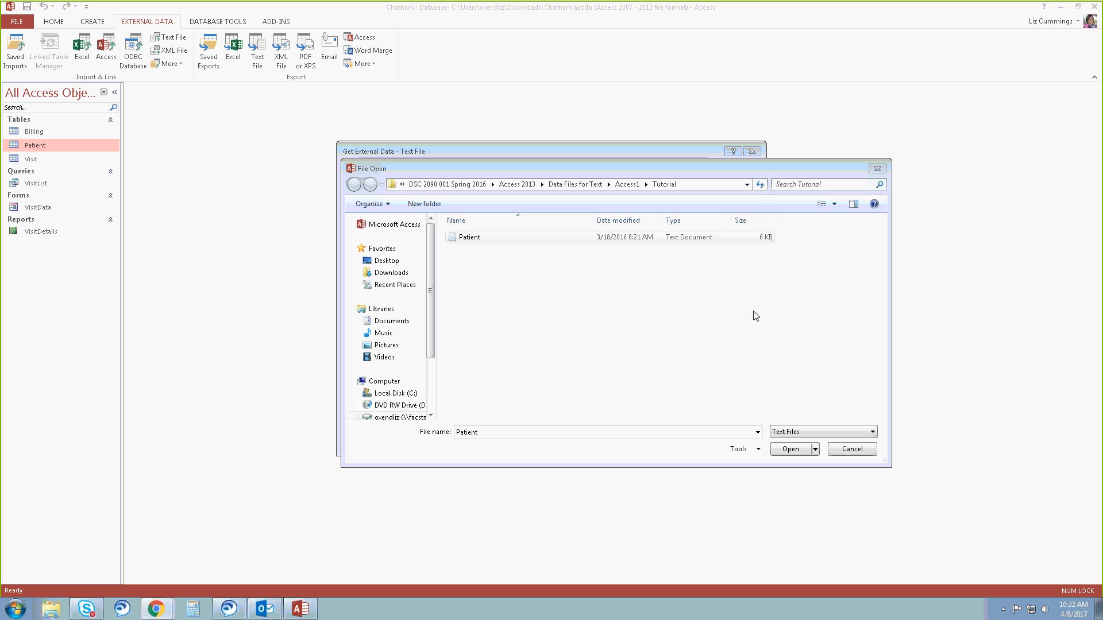
pyautogui.click(861, 447)
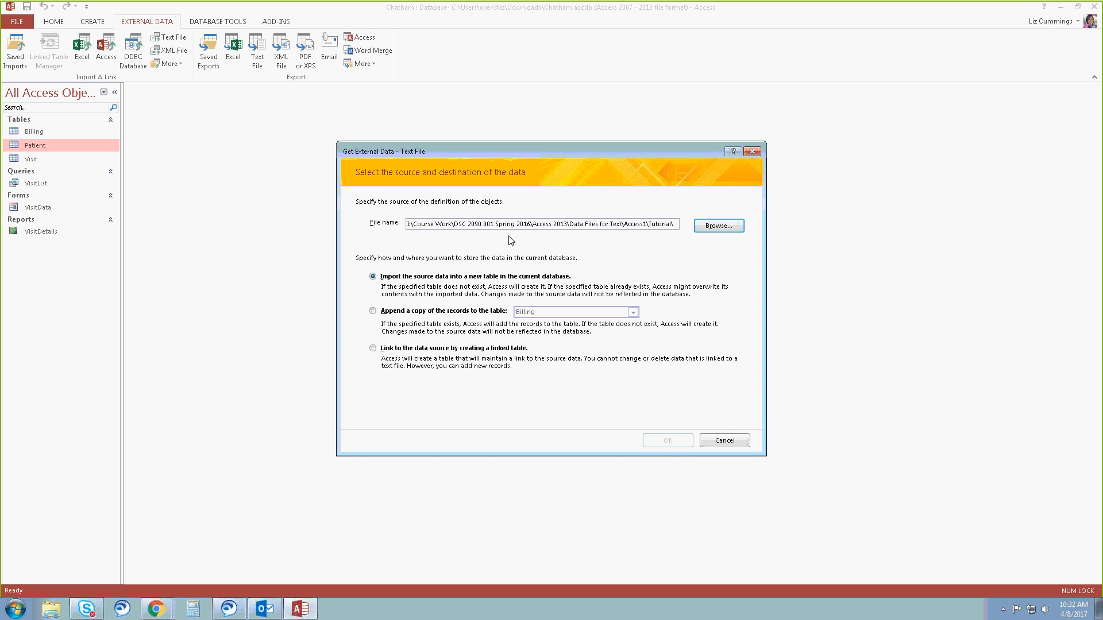
pyautogui.click(728, 228)
pyautogui.click(470, 238)
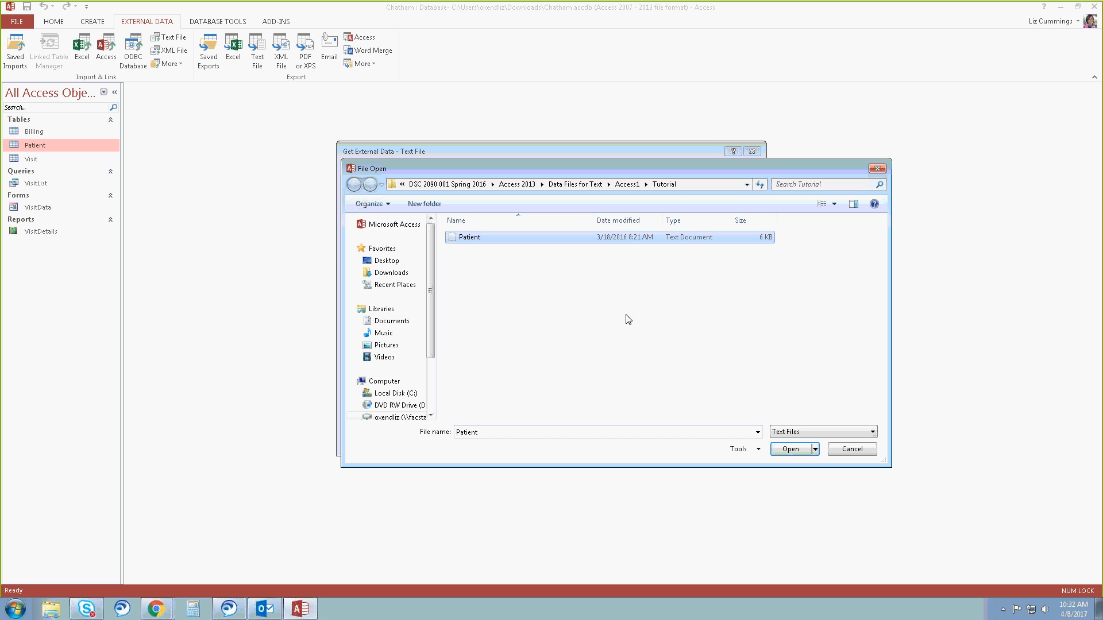
pyautogui.click(792, 453)
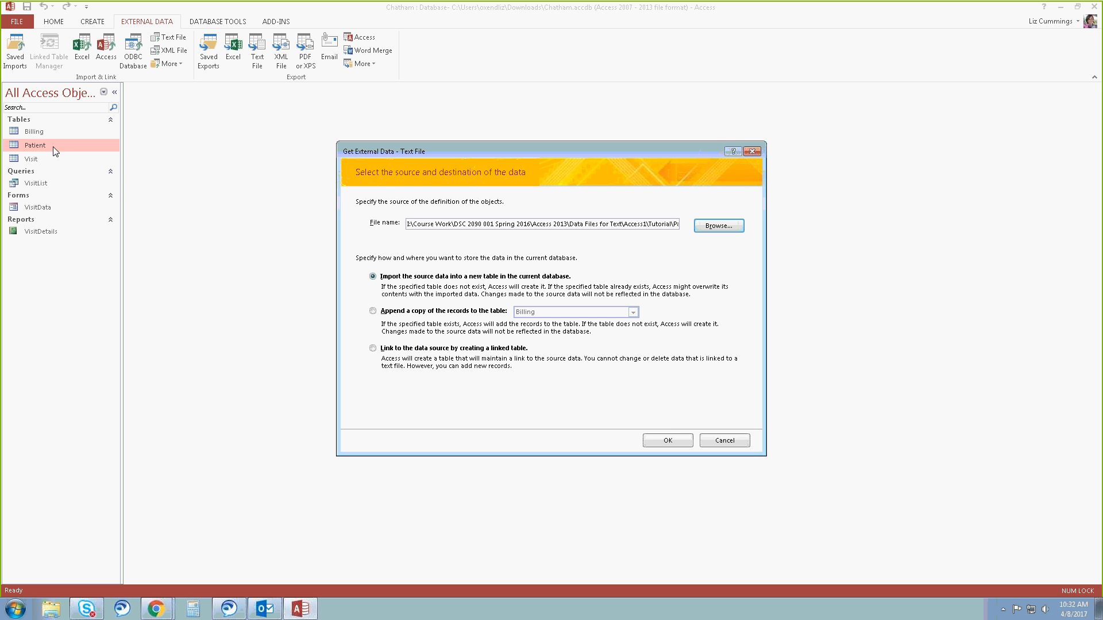
# Set the import to append a copy of the records to the Patient table and start the import wizard.
pyautogui.click(373, 312)
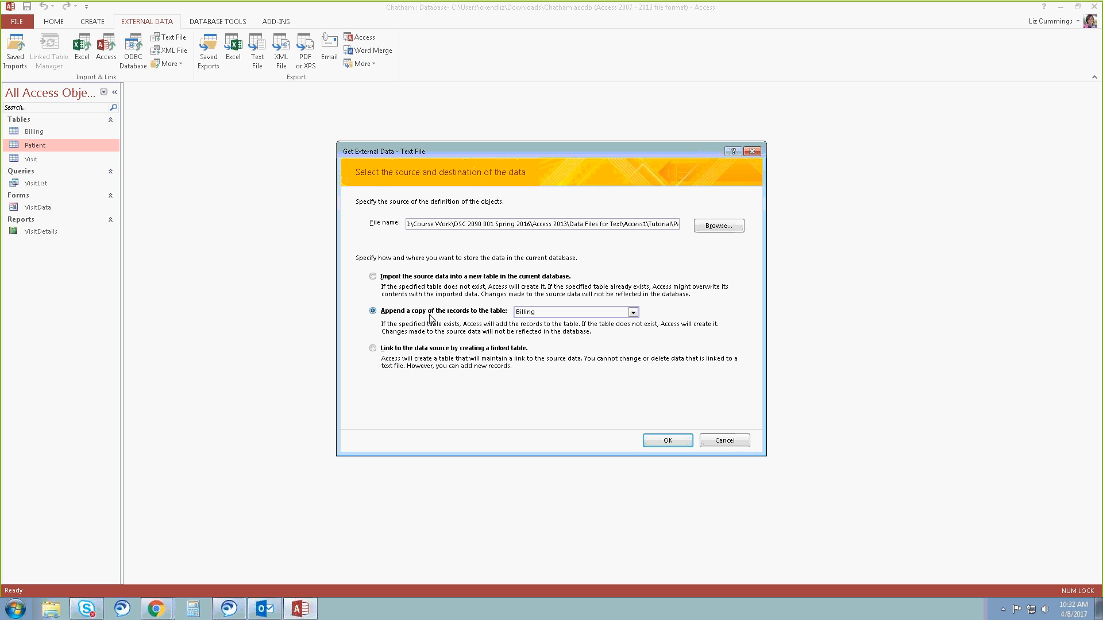
pyautogui.click(632, 312)
pyautogui.click(579, 330)
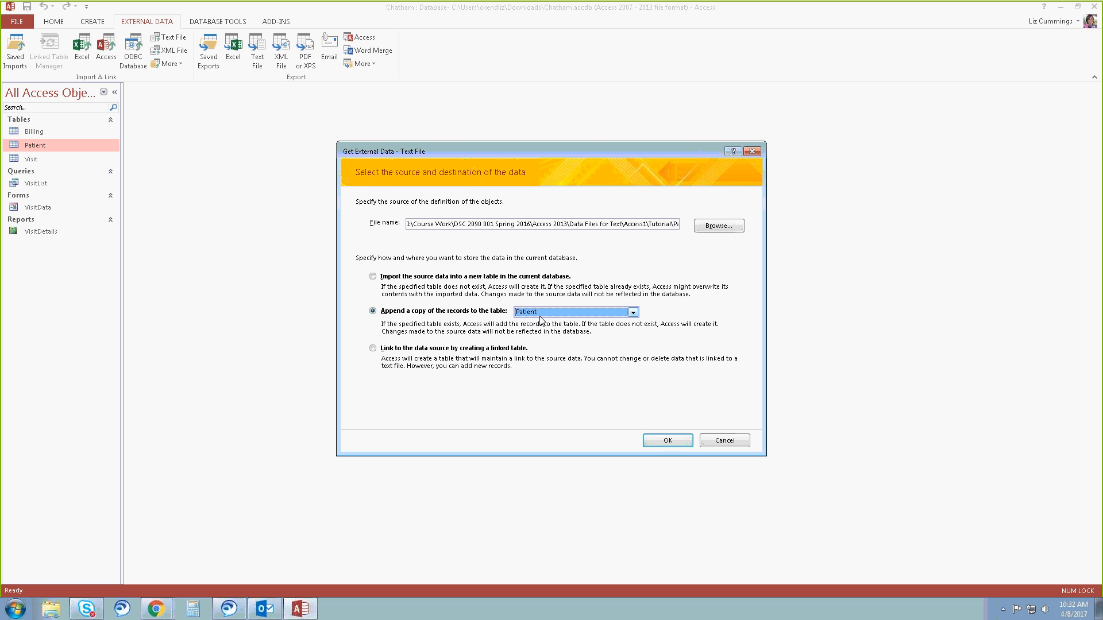
pyautogui.click(670, 441)
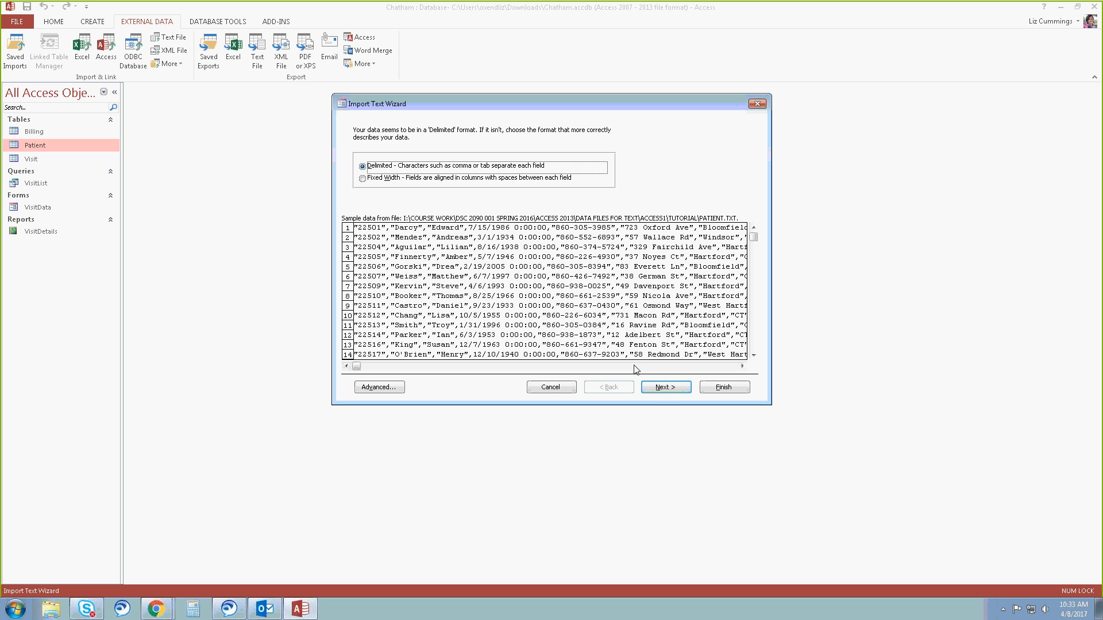
# Import the text as comma-delimited data into the Patient table, without table analysis or saving the import steps.
pyautogui.click(666, 387)
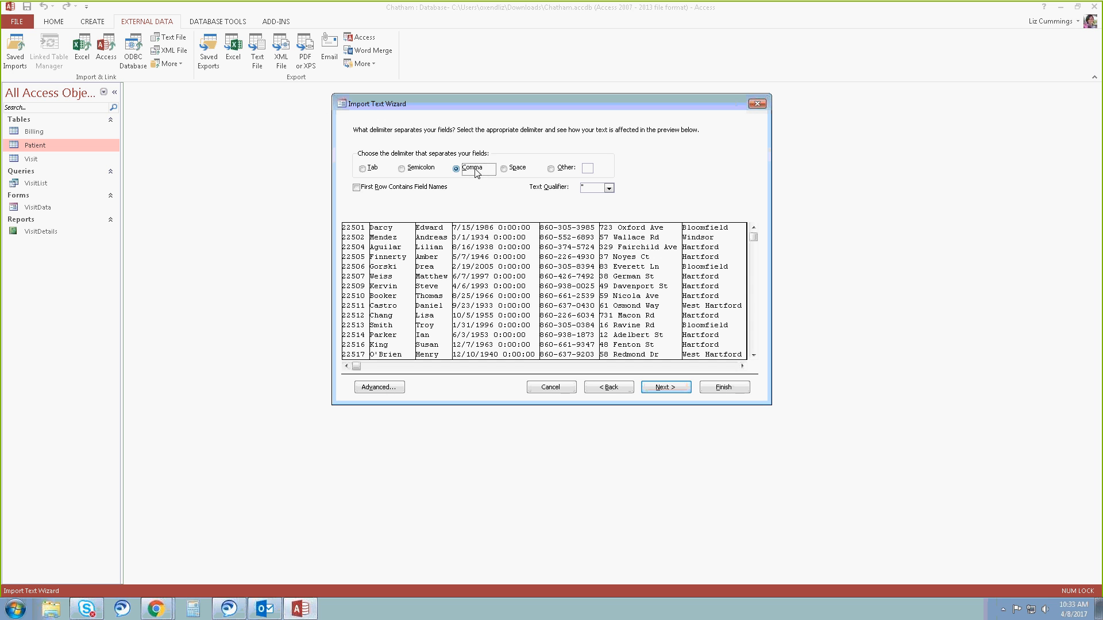
pyautogui.click(667, 388)
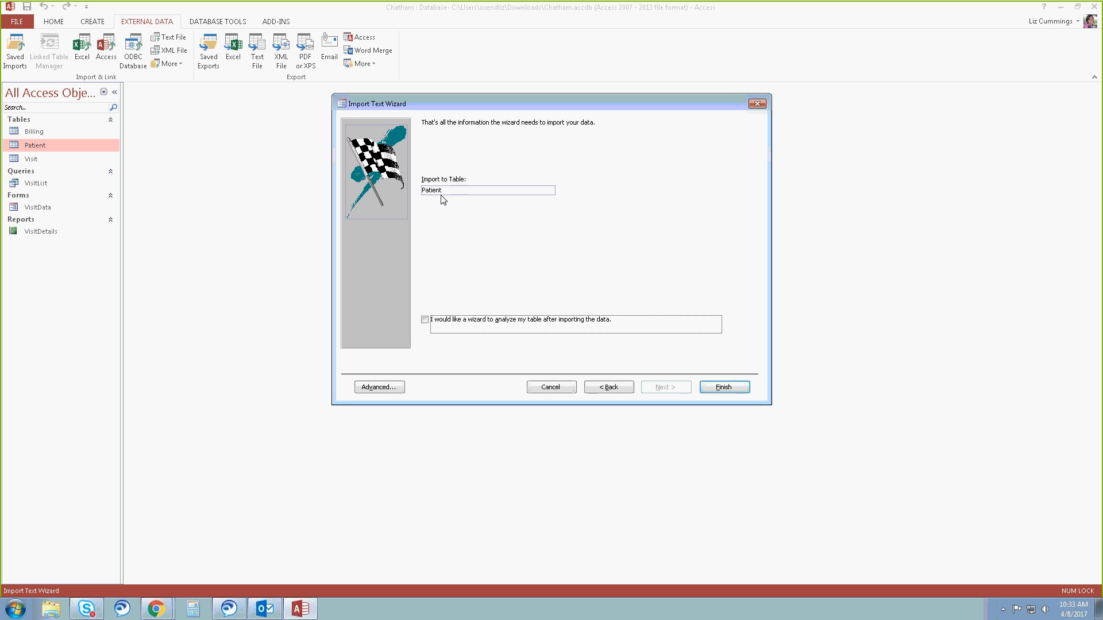
pyautogui.click(724, 388)
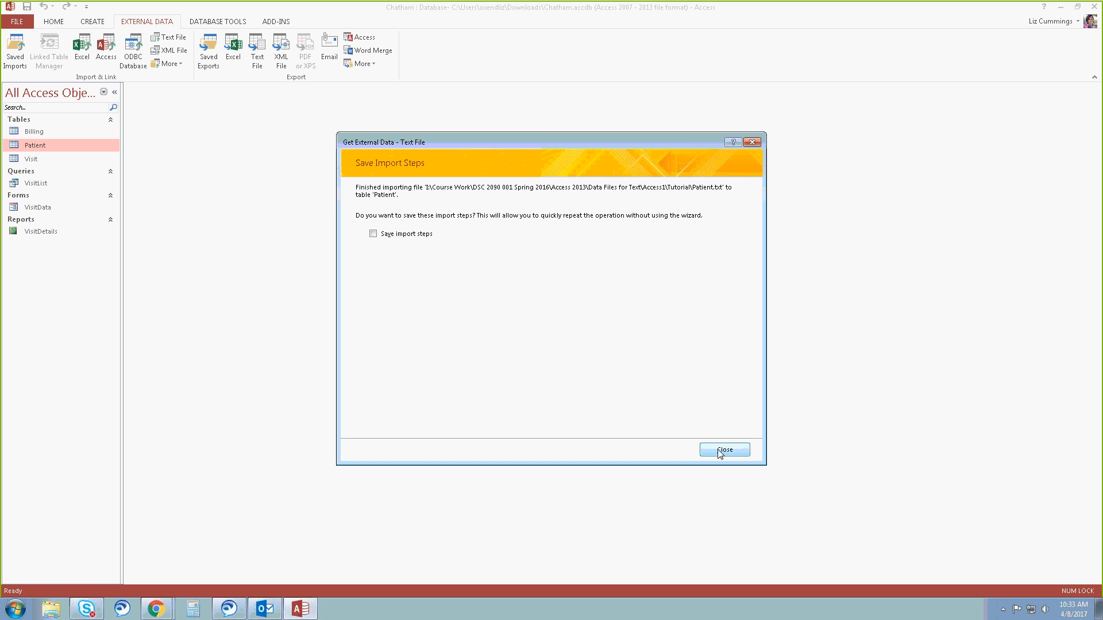
pyautogui.click(725, 452)
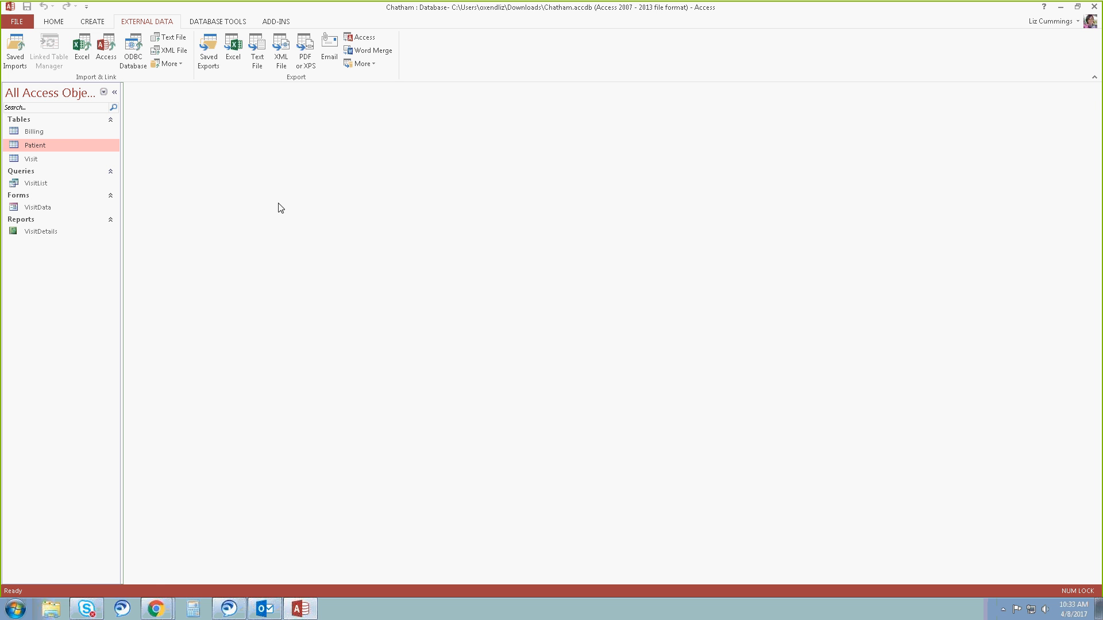
# Open the Patient table in Datasheet view and examine the imported records.
pyautogui.doubleClick(69, 145)
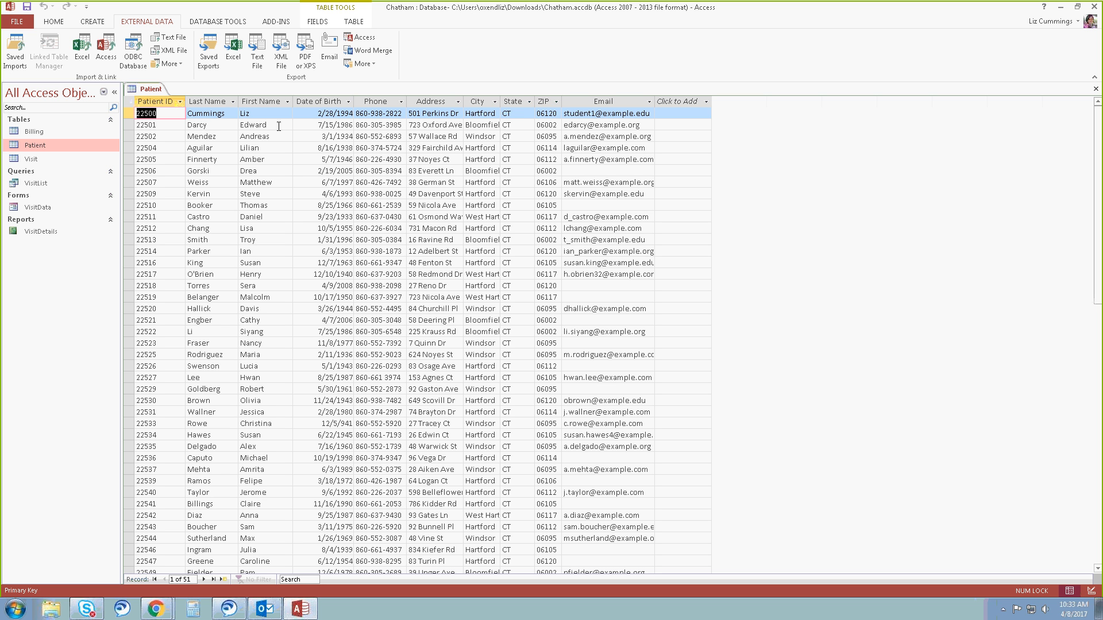
pyautogui.click(148, 423)
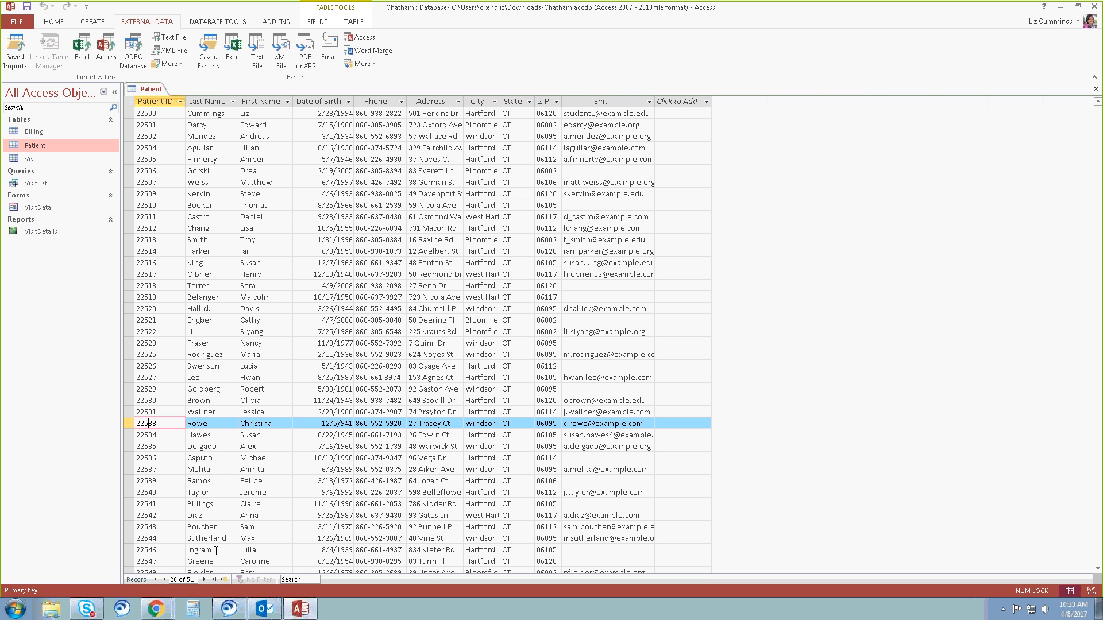
pyautogui.hotkey('ctrl', 'w')
pyautogui.click(165, 116)
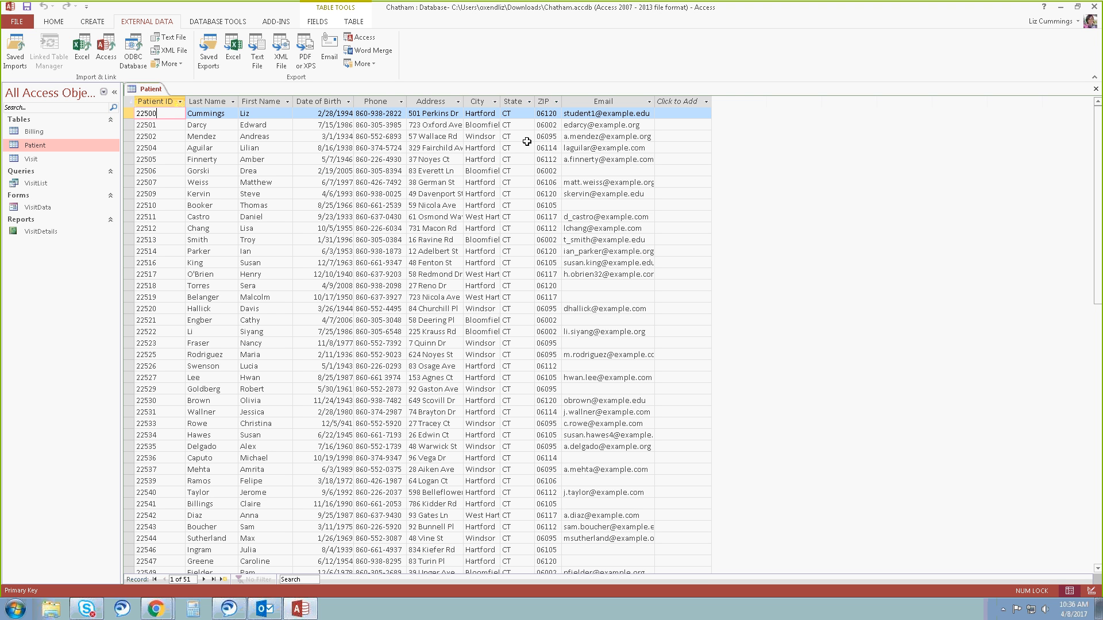
# Close the Patient table and open the database's Relationships window.
pyautogui.click(1096, 90)
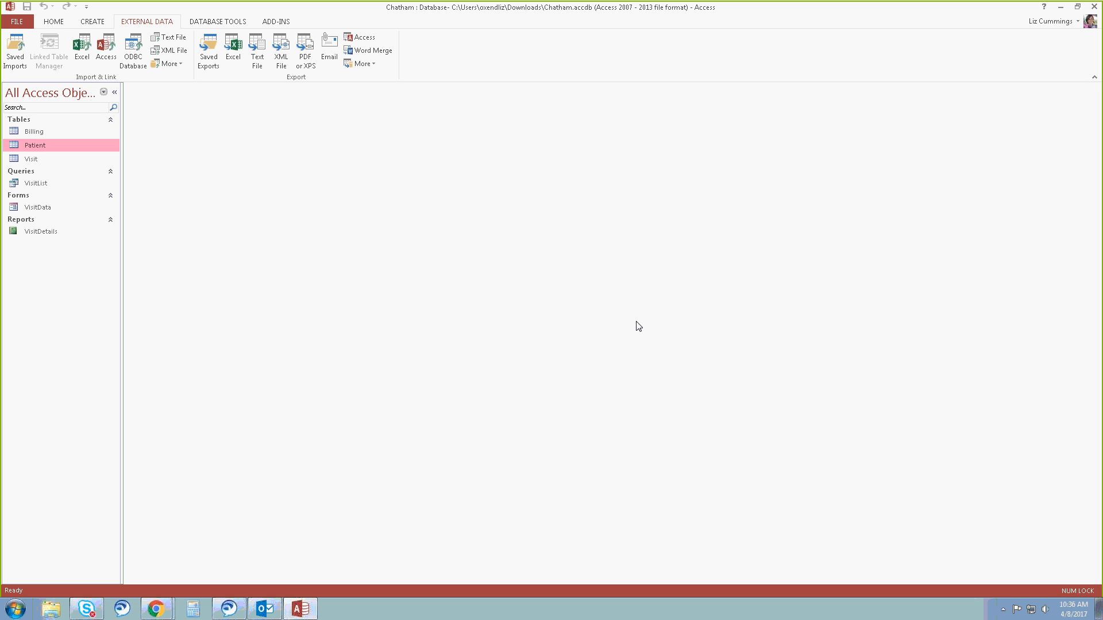
pyautogui.click(228, 24)
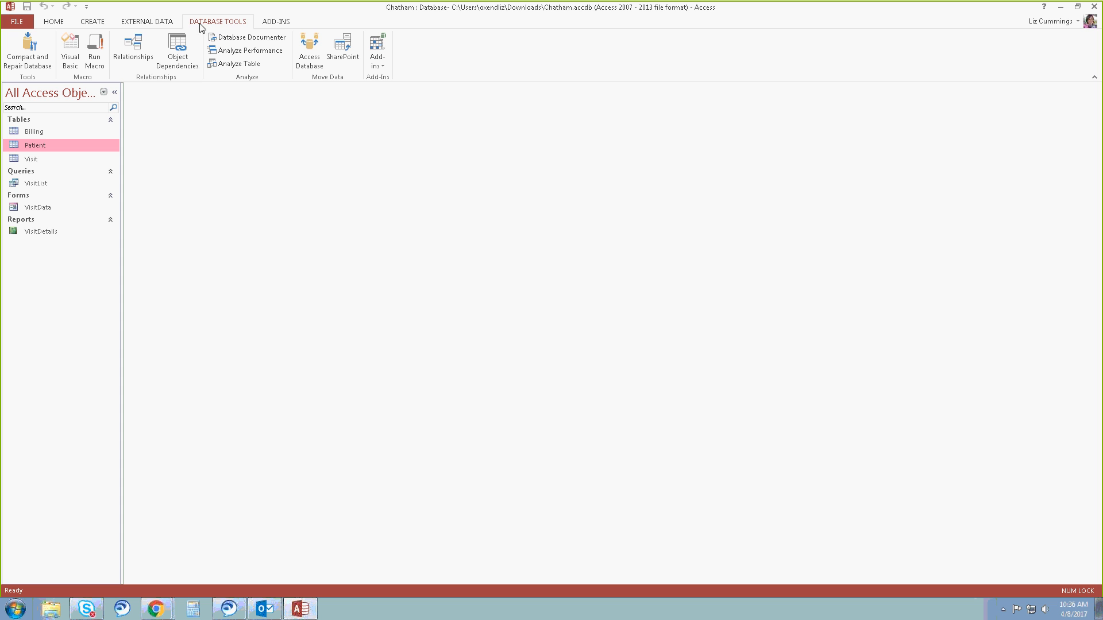
pyautogui.click(145, 58)
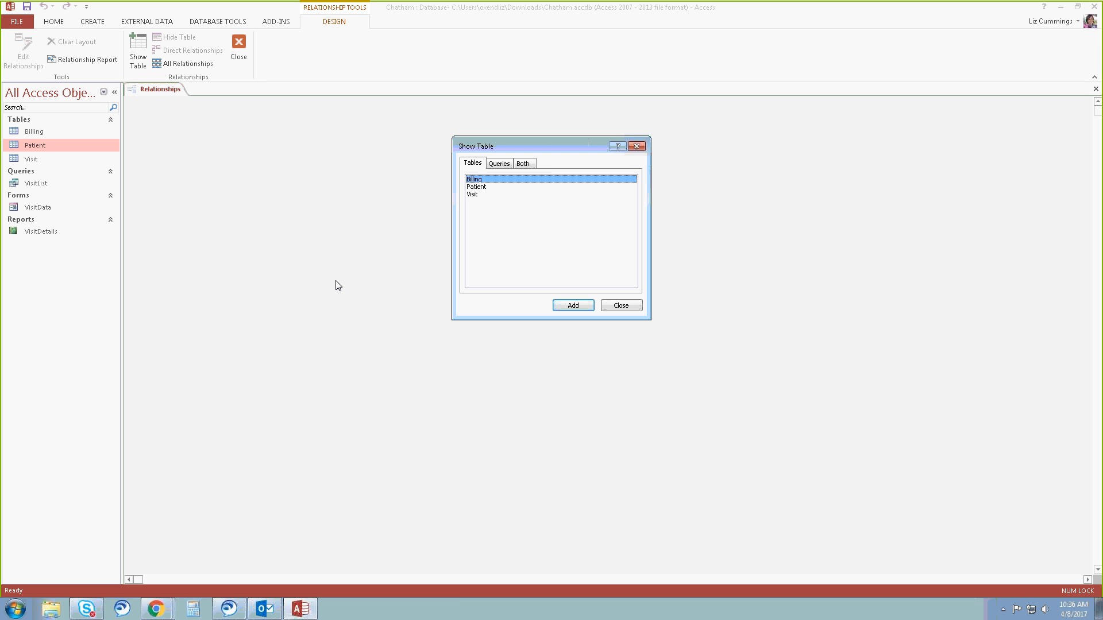
# Add the Patient and Visit tables to the relationships layout and remove the duplicate Visit field list.
pyautogui.click(479, 188)
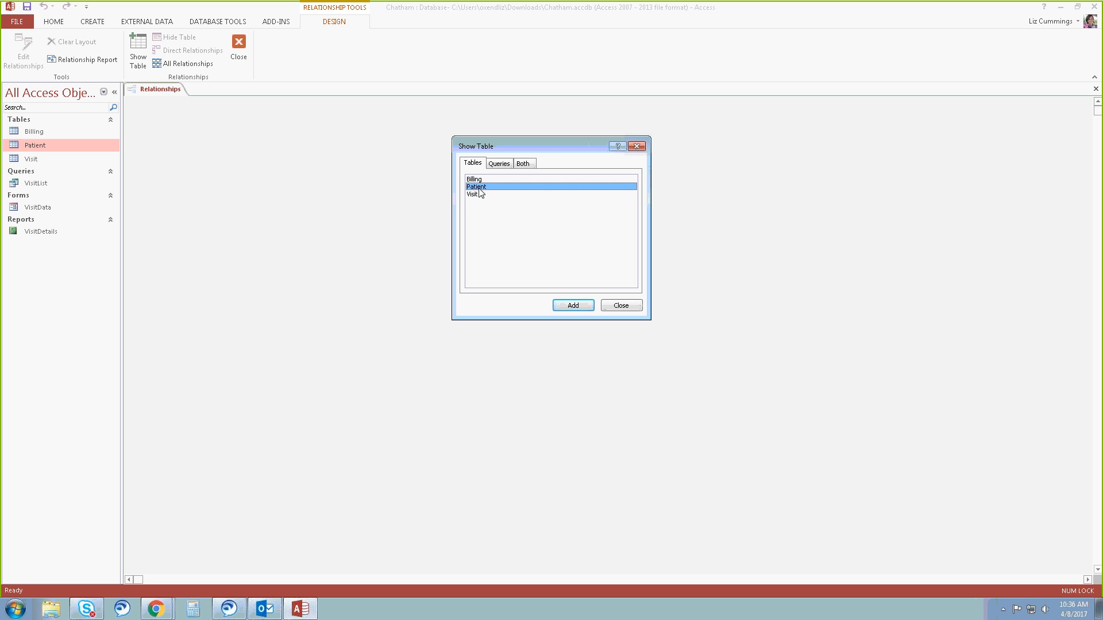
pyautogui.click(576, 306)
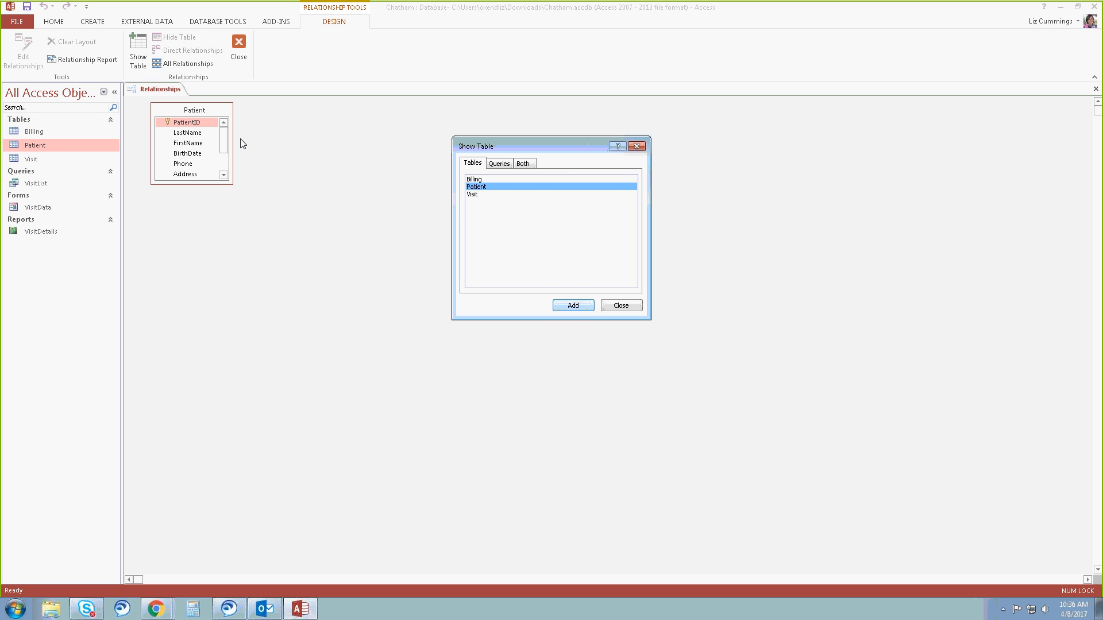
pyautogui.click(474, 196)
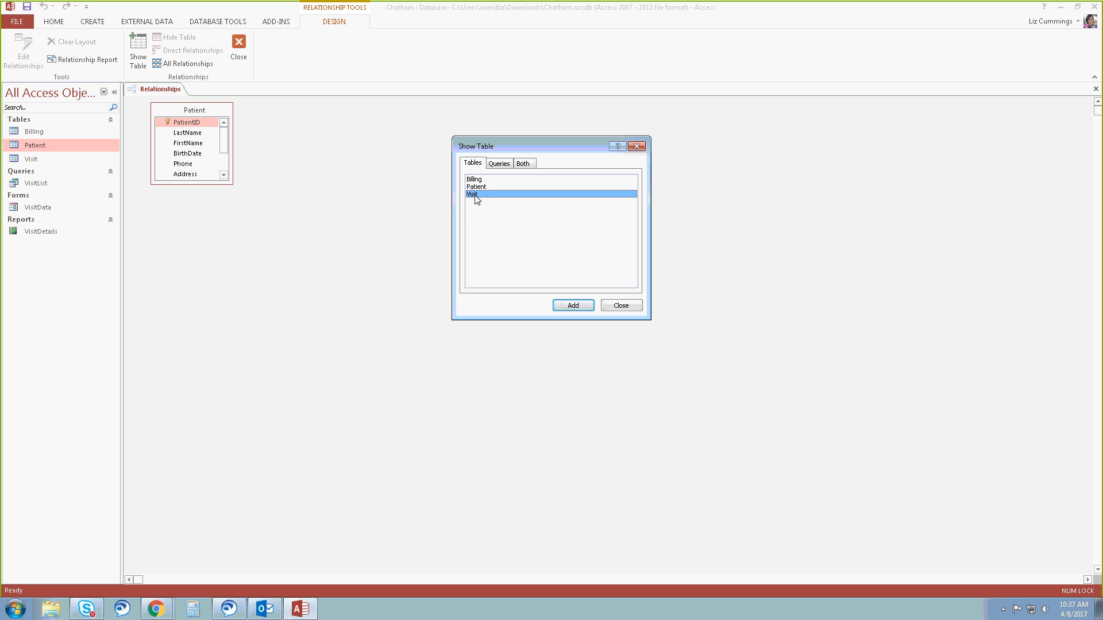
pyautogui.doubleClick(475, 197)
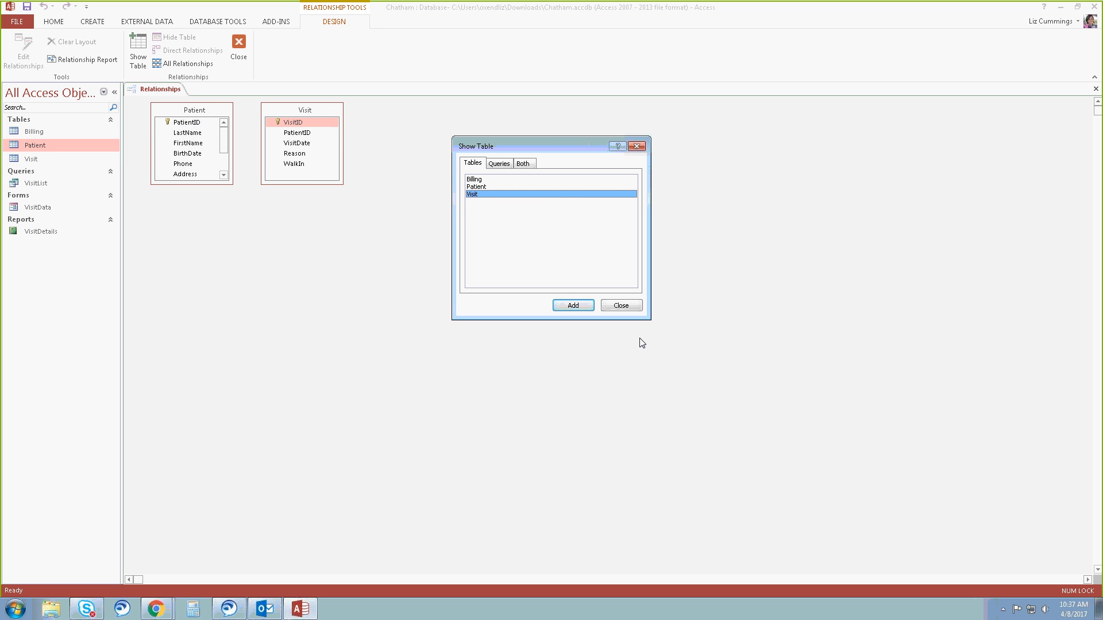
pyautogui.doubleClick(482, 197)
pyautogui.click(617, 305)
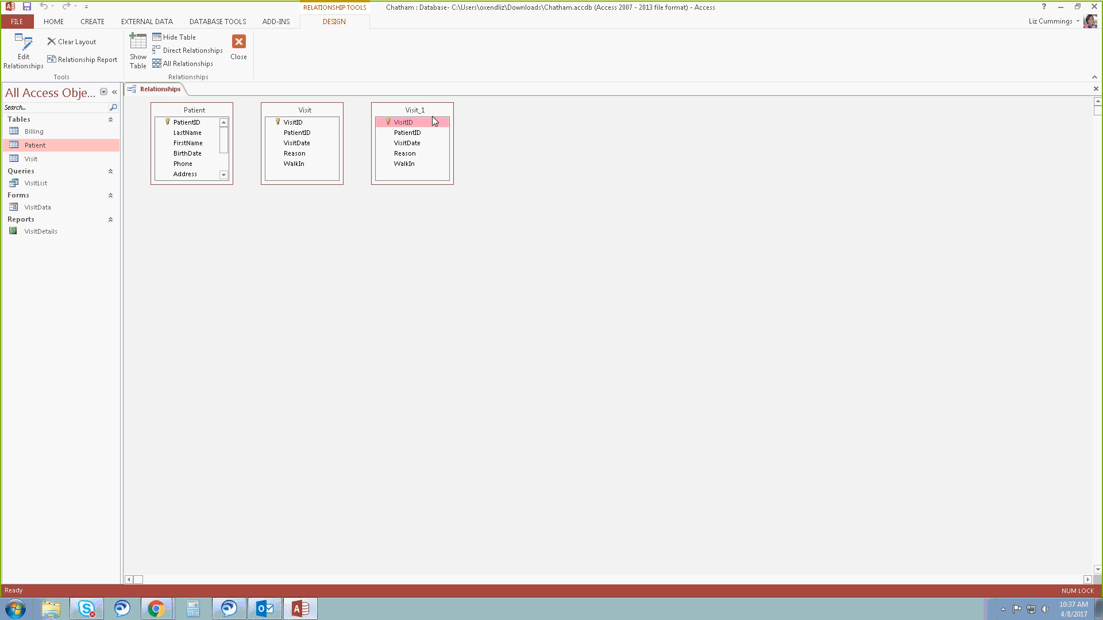
pyautogui.press('Delete')
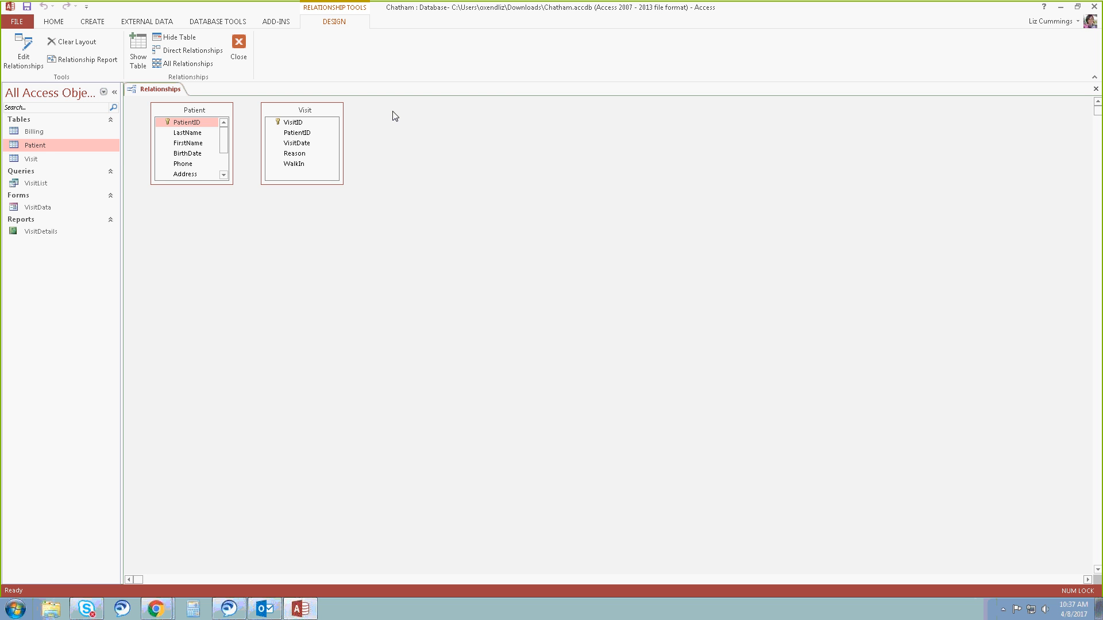
pyautogui.click(331, 114)
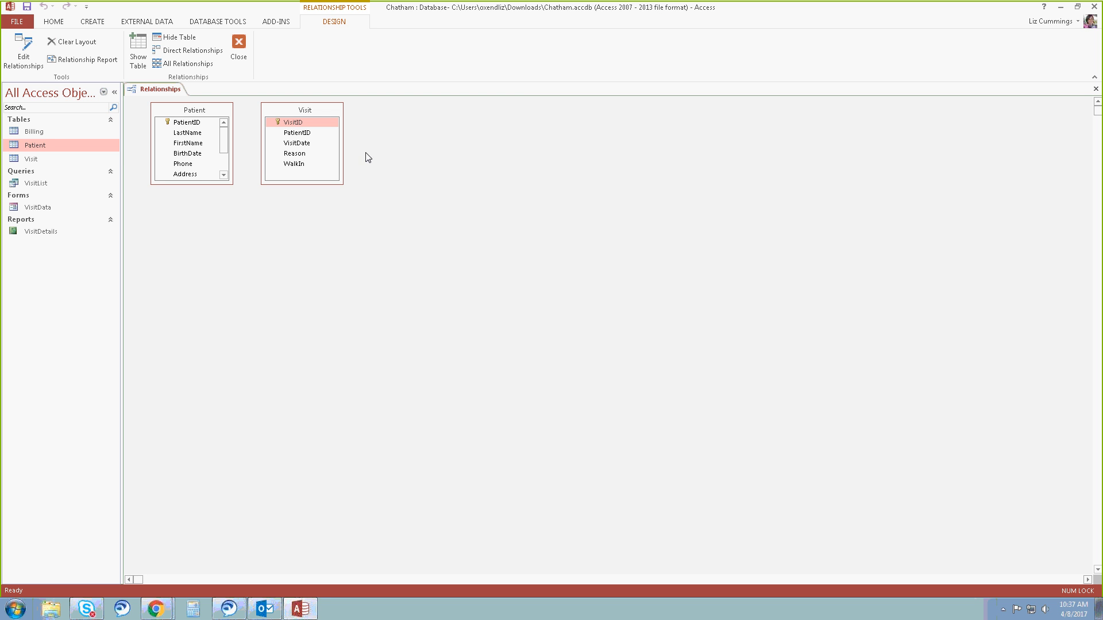
# Relate Patient to Visit on PatientID, enforcing referential integrity and cascading updates to related fields.
pyautogui.click(195, 123)
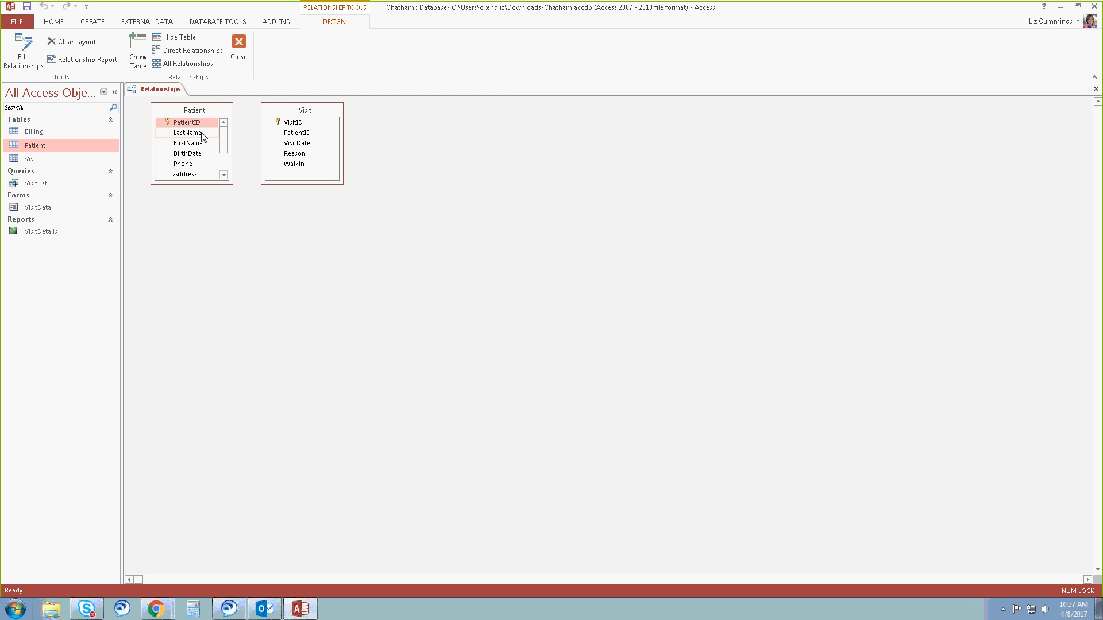
pyautogui.moveTo(202, 121); pyautogui.dragTo(304, 136)
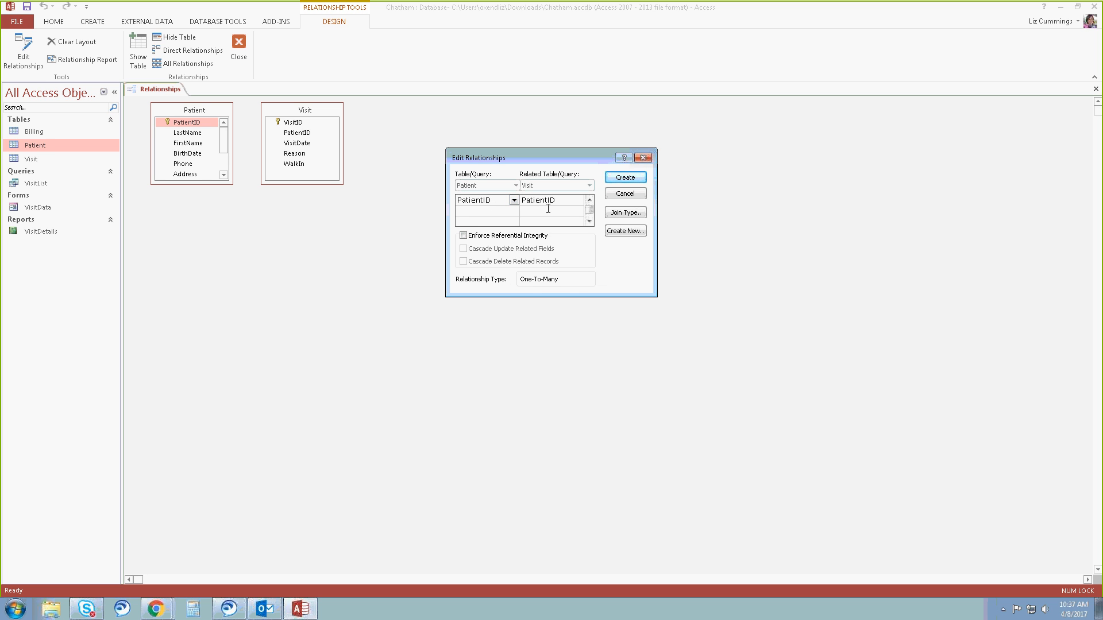
pyautogui.click(463, 236)
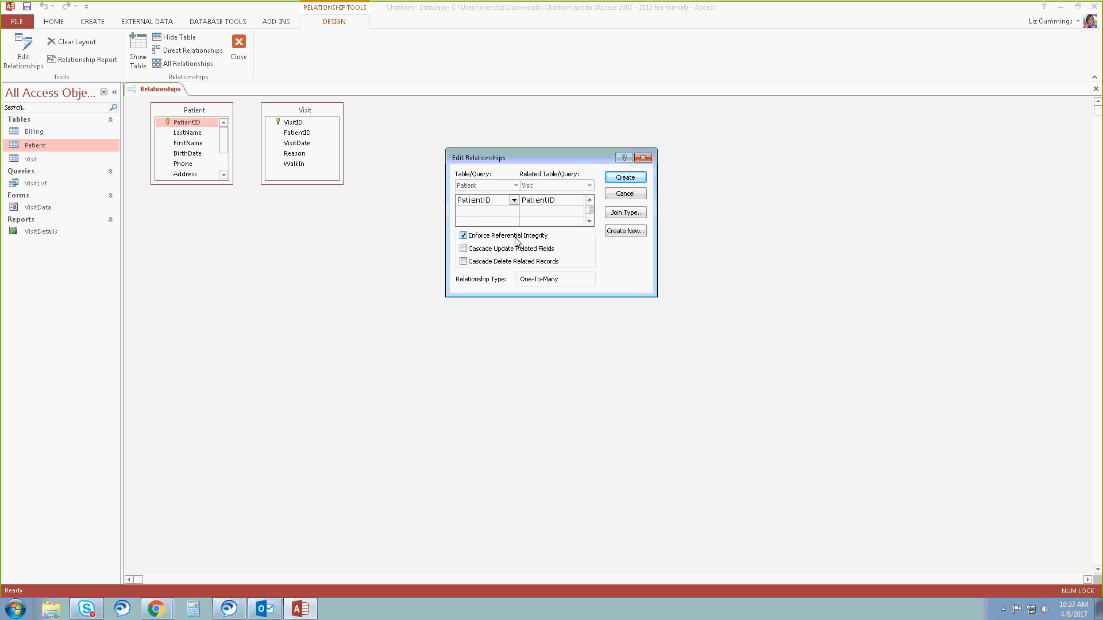
pyautogui.click(463, 249)
pyautogui.click(629, 177)
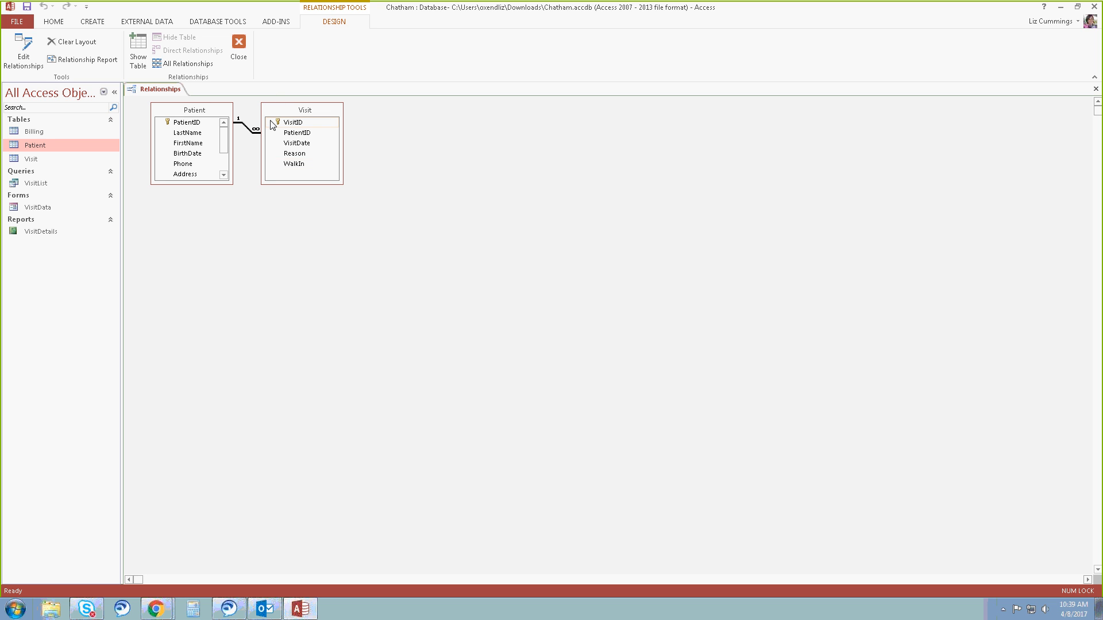
# Add the Billing table to the relationships layout beside the Visit table.
pyautogui.click(144, 61)
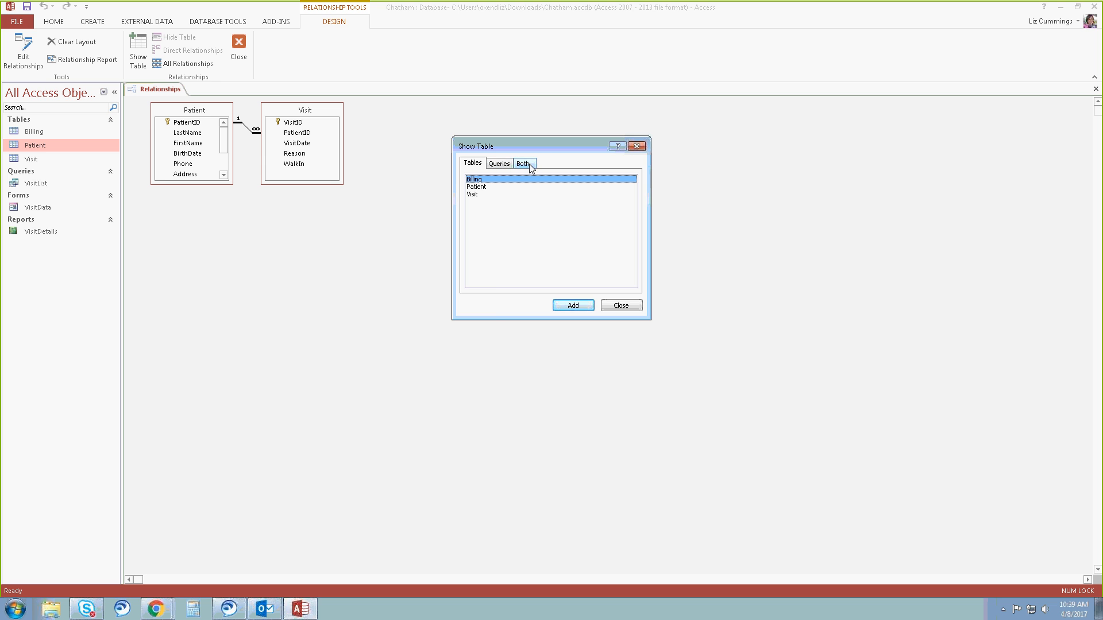
pyautogui.moveTo(538, 146); pyautogui.dragTo(647, 117)
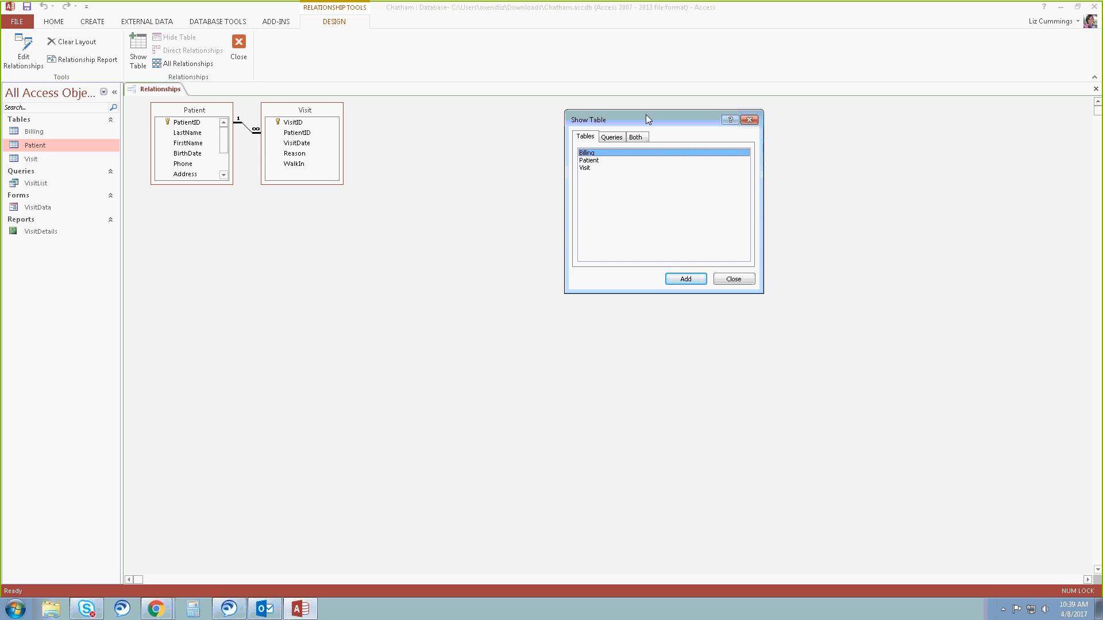
pyautogui.doubleClick(593, 152)
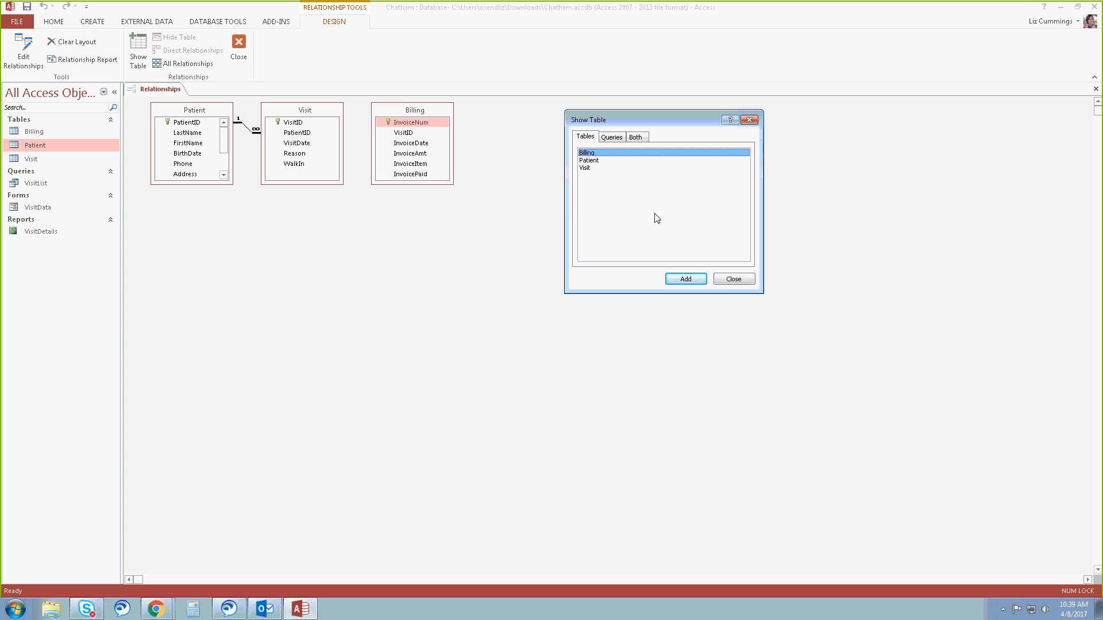
pyautogui.click(727, 280)
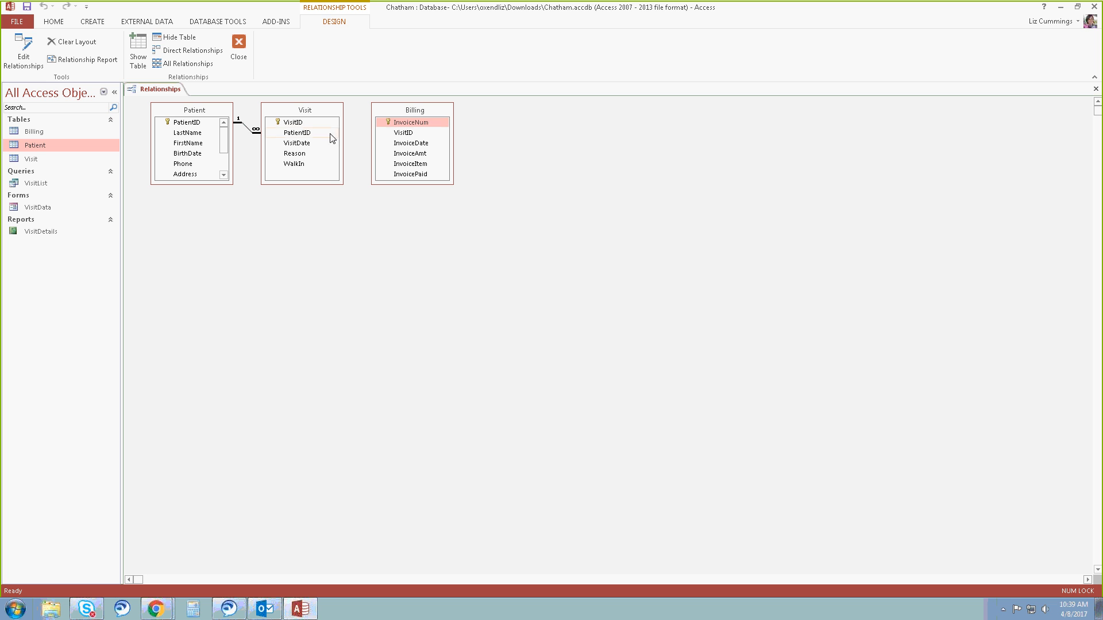
# Relate Visit to Billing on VisitID, enforcing referential integrity and cascading updates to related fields.
pyautogui.click(305, 122)
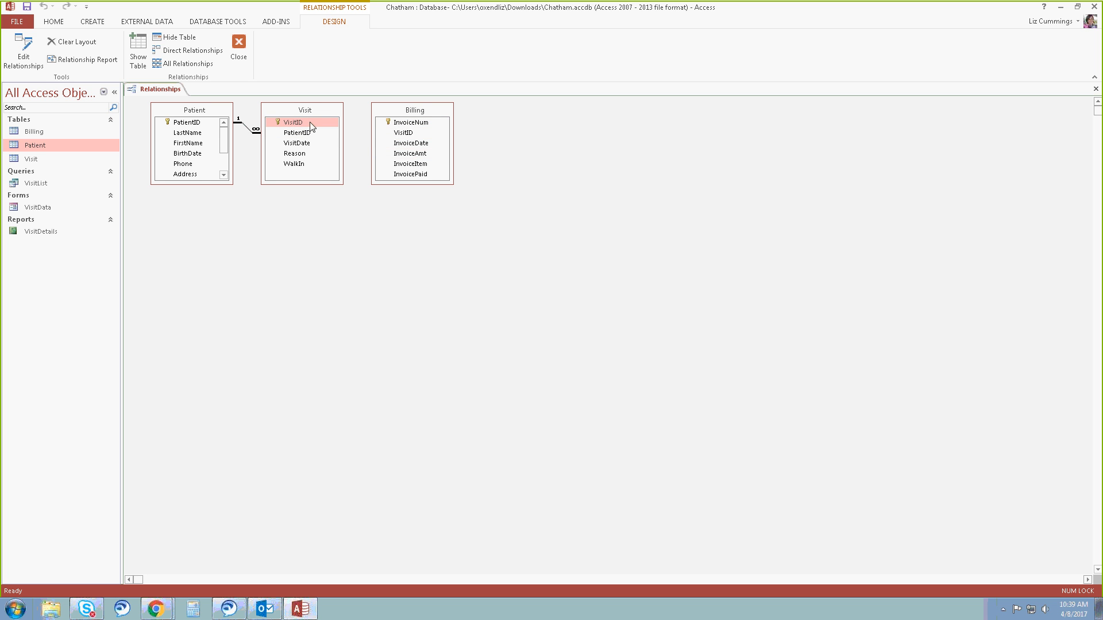
pyautogui.moveTo(310, 125); pyautogui.dragTo(404, 133)
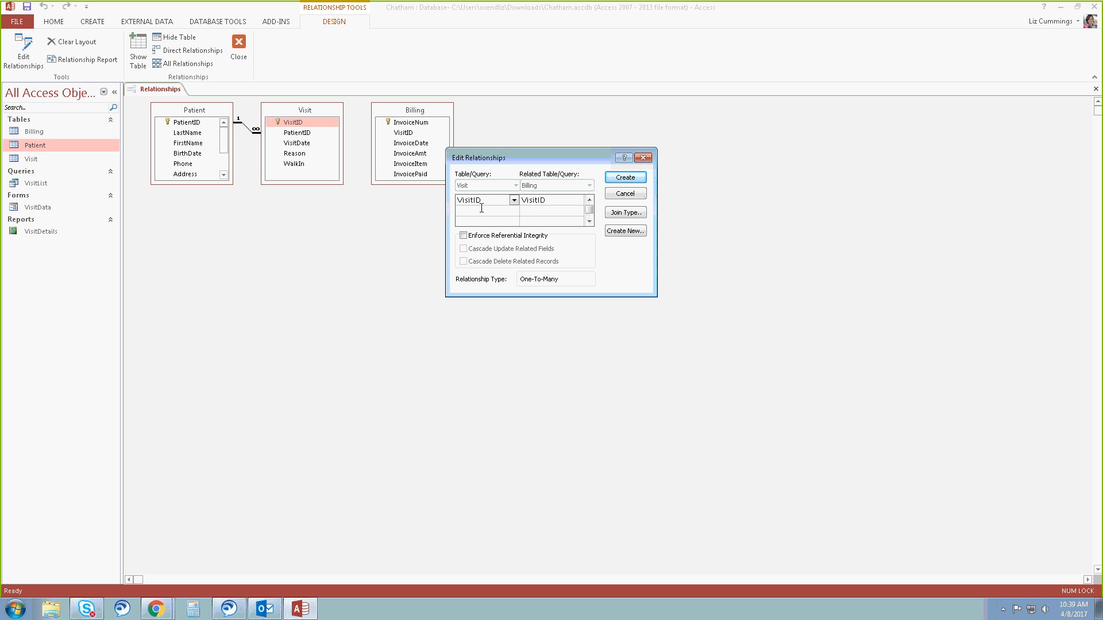
pyautogui.click(463, 236)
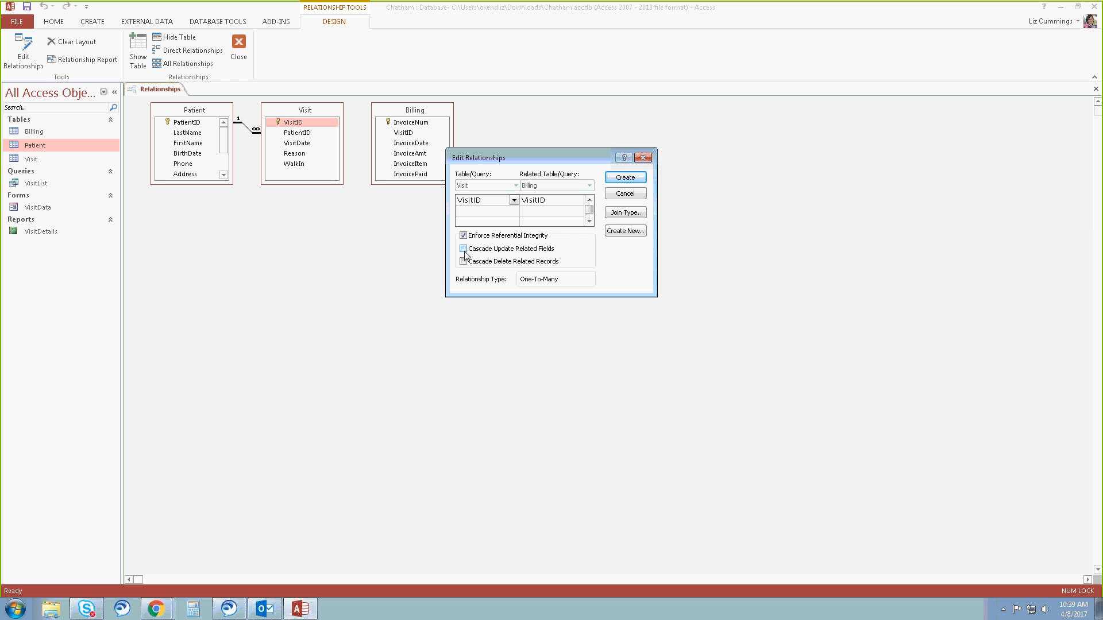
pyautogui.click(464, 249)
pyautogui.click(625, 181)
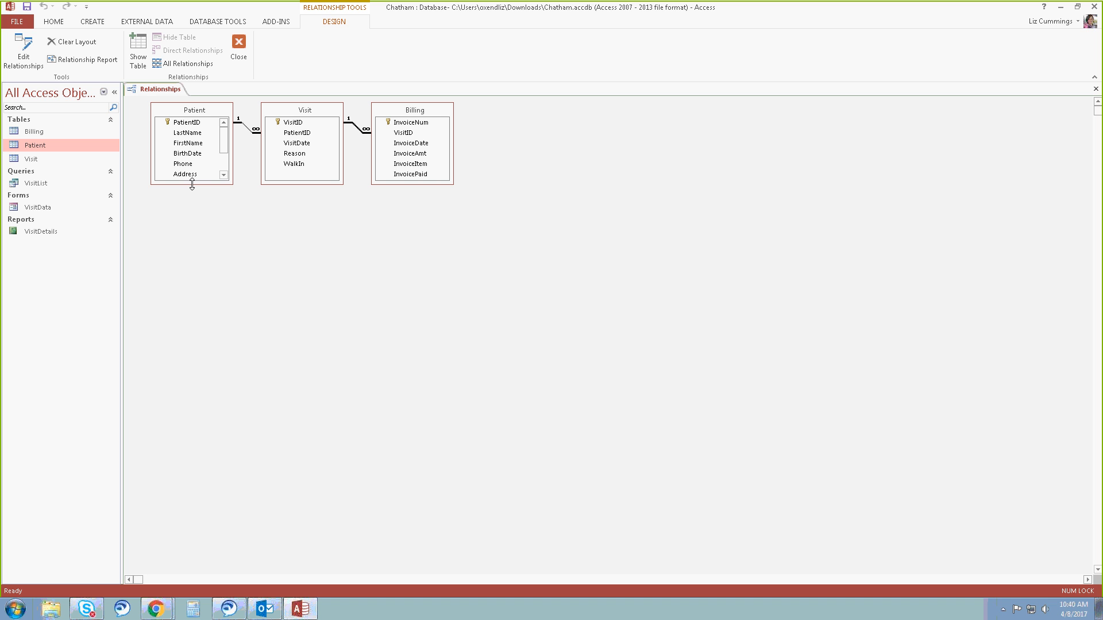
# Lengthen the Patient and Billing field lists to fit all their fields, and close the Relationships window.
pyautogui.moveTo(191, 183); pyautogui.dragTo(197, 255)
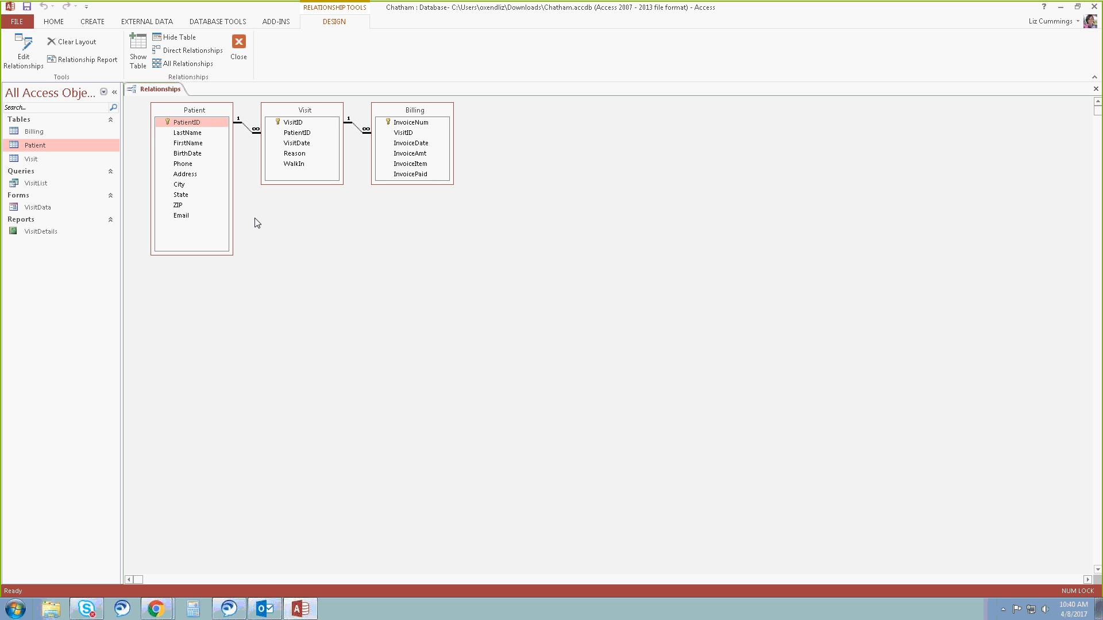
pyautogui.click(398, 185)
pyautogui.moveTo(398, 184); pyautogui.dragTo(399, 207)
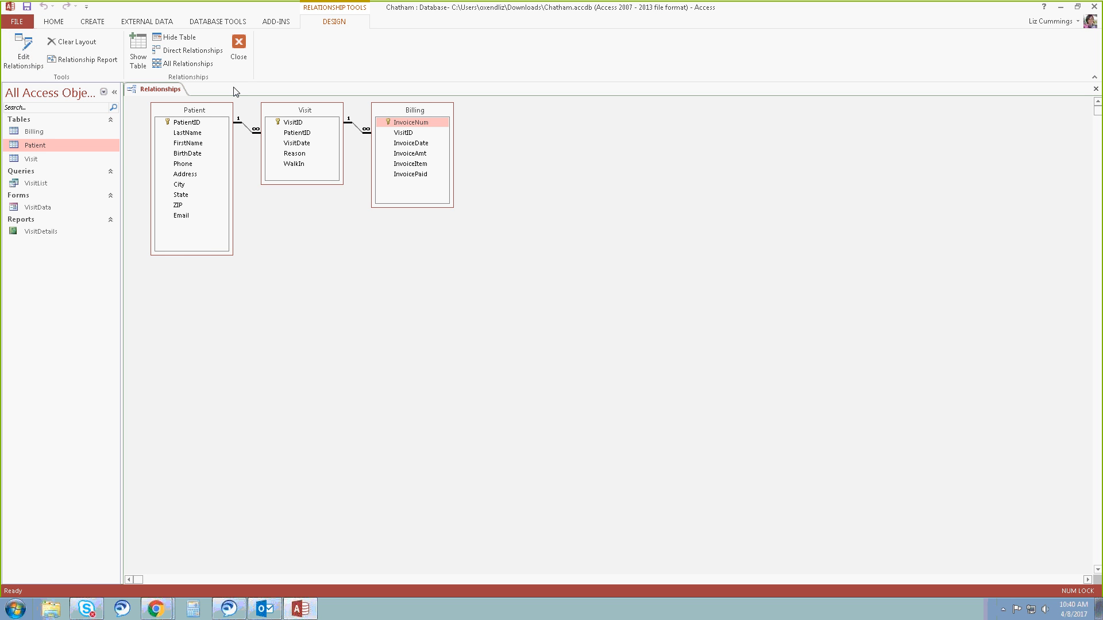
pyautogui.click(239, 49)
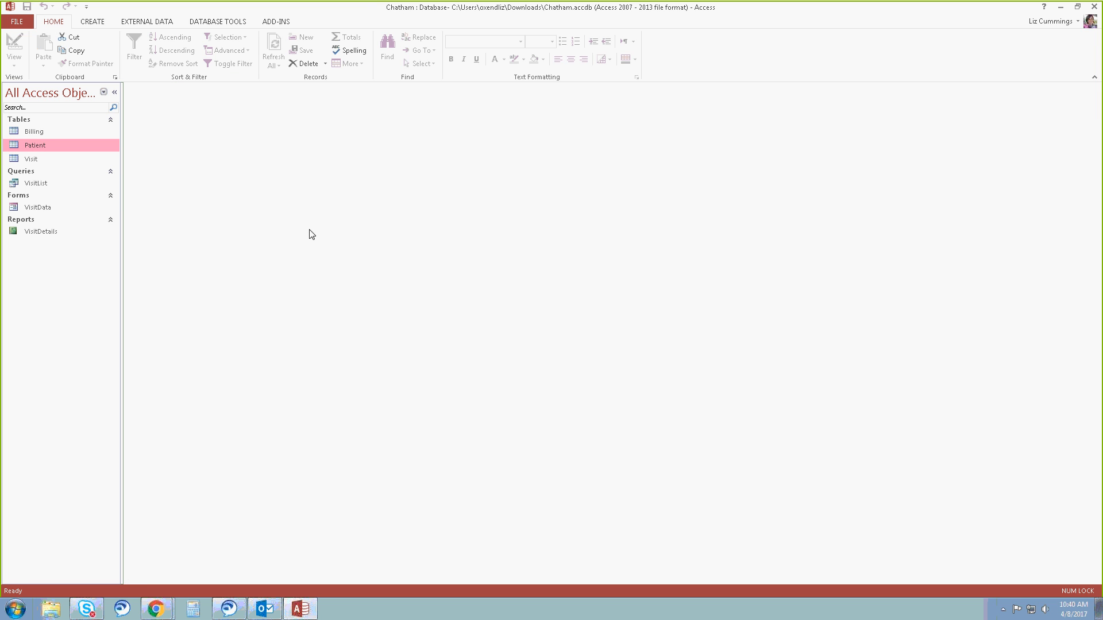
# Compact and repair the Chatham database.
pyautogui.click(17, 22)
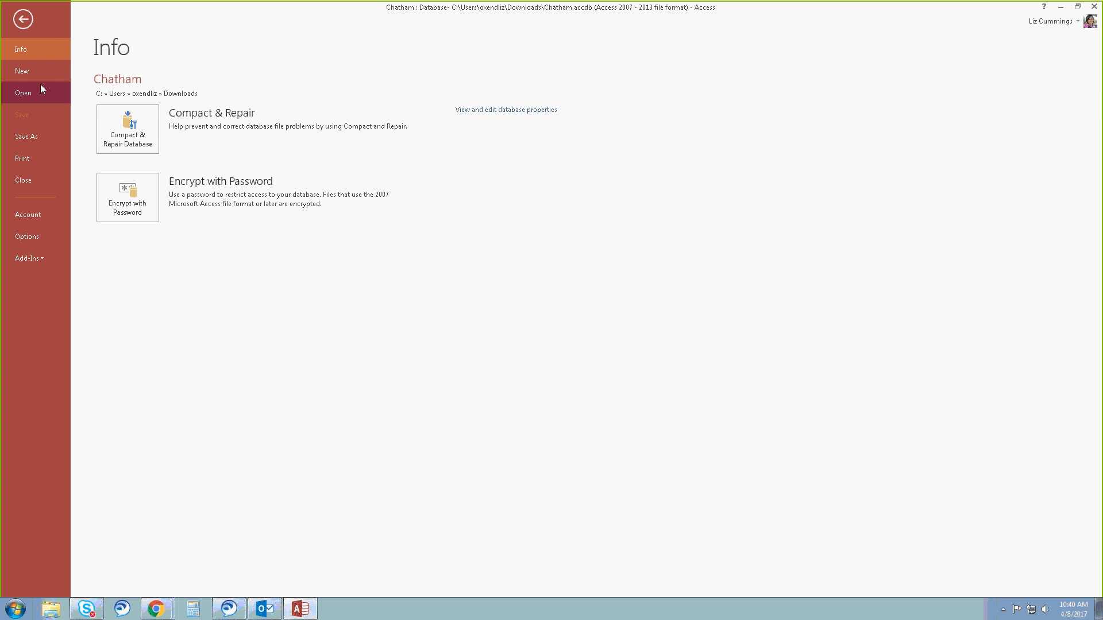
pyautogui.click(108, 134)
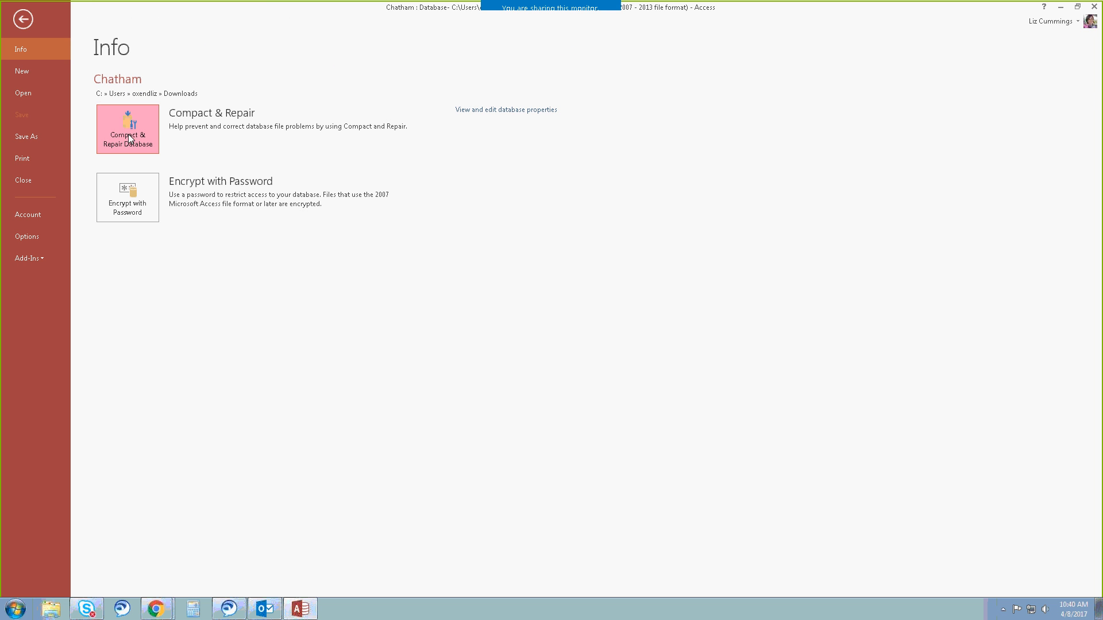
pyautogui.click(130, 138)
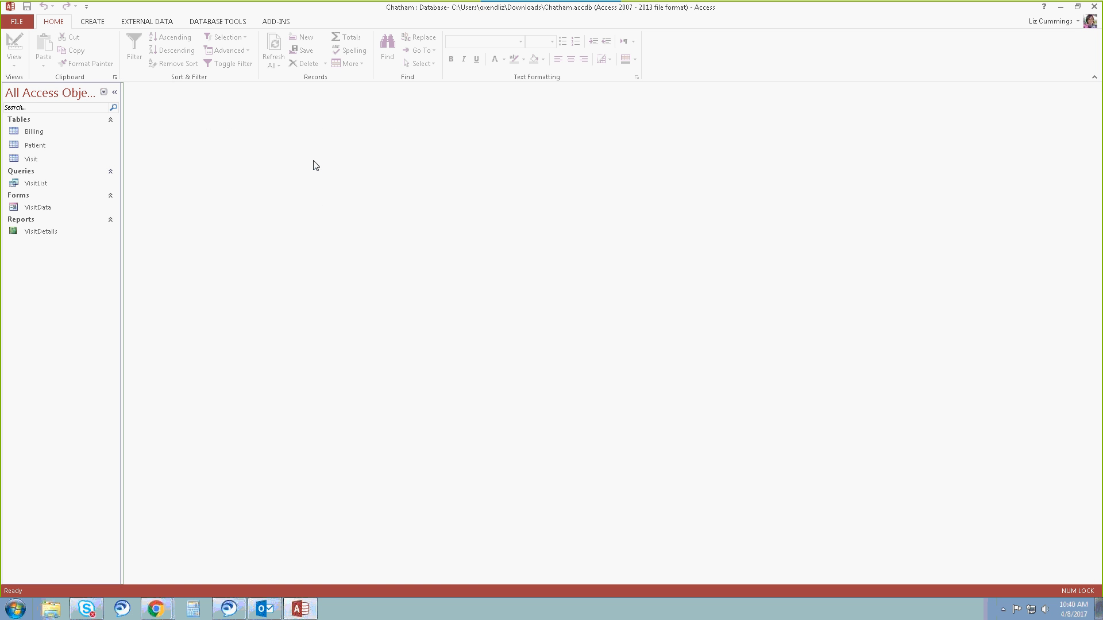